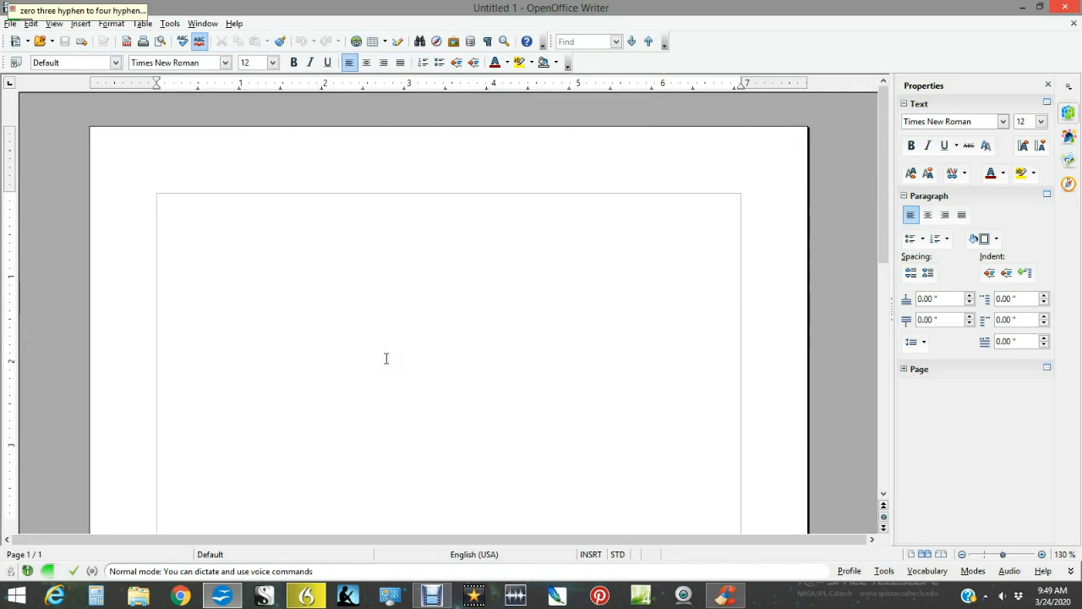
# Start the document's title line with the text "03-24-2020-TEFL-".
pyautogui.write('03-24-2020-')
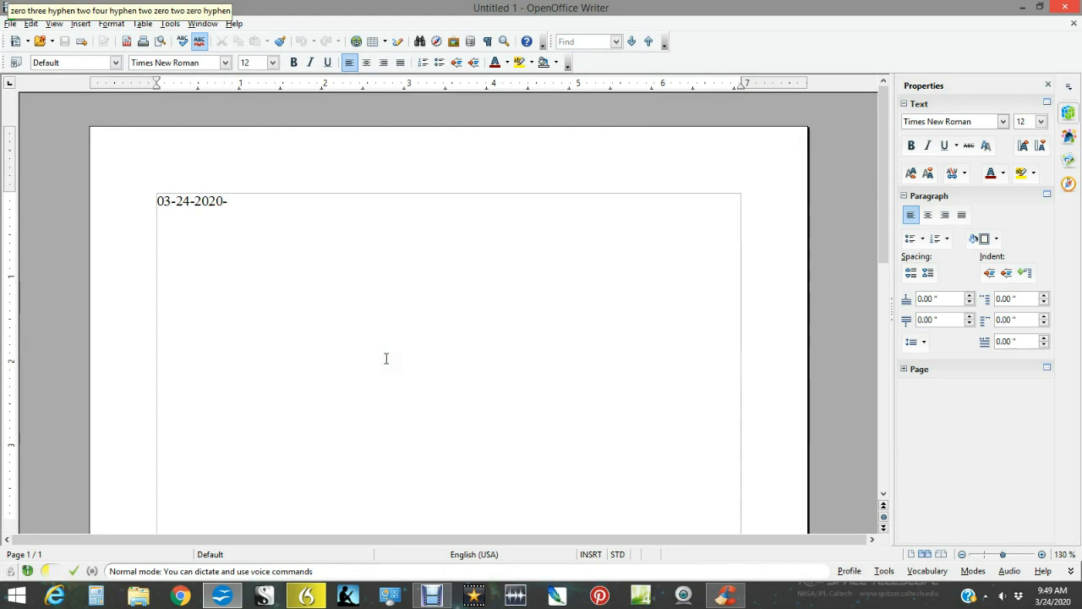
pyautogui.write('TEFL-')
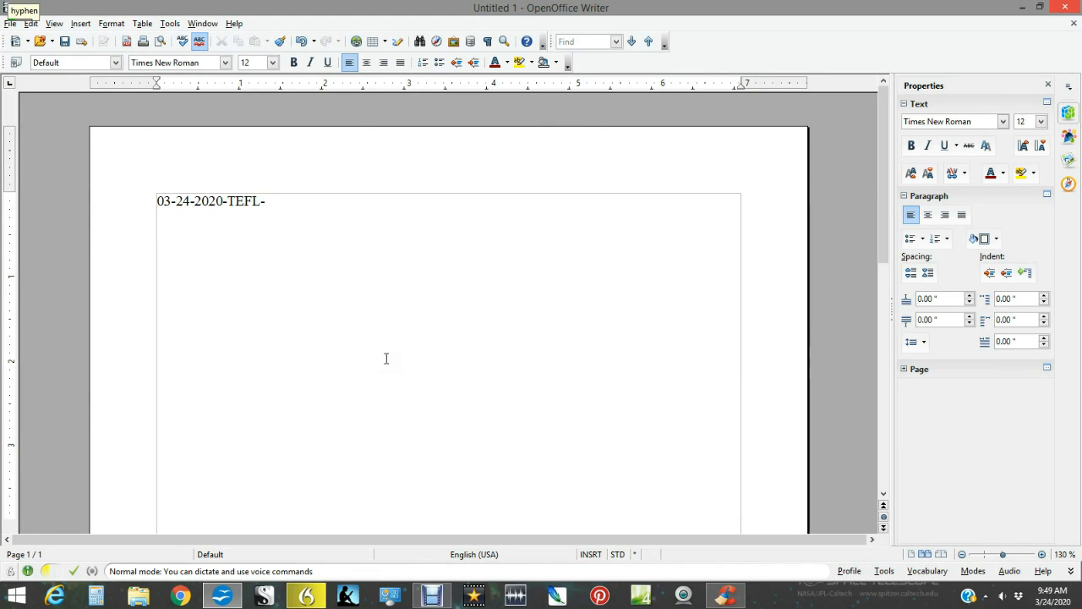
pyautogui.write('did BU')
pyautogui.press('BackSpace')
pyautogui.press('BackSpace')
pyautogui.press('BackSpace')
pyautogui.press('BackSpace')
pyautogui.press('BackSpace')
pyautogui.press('BackSpace')
pyautogui.write('E')
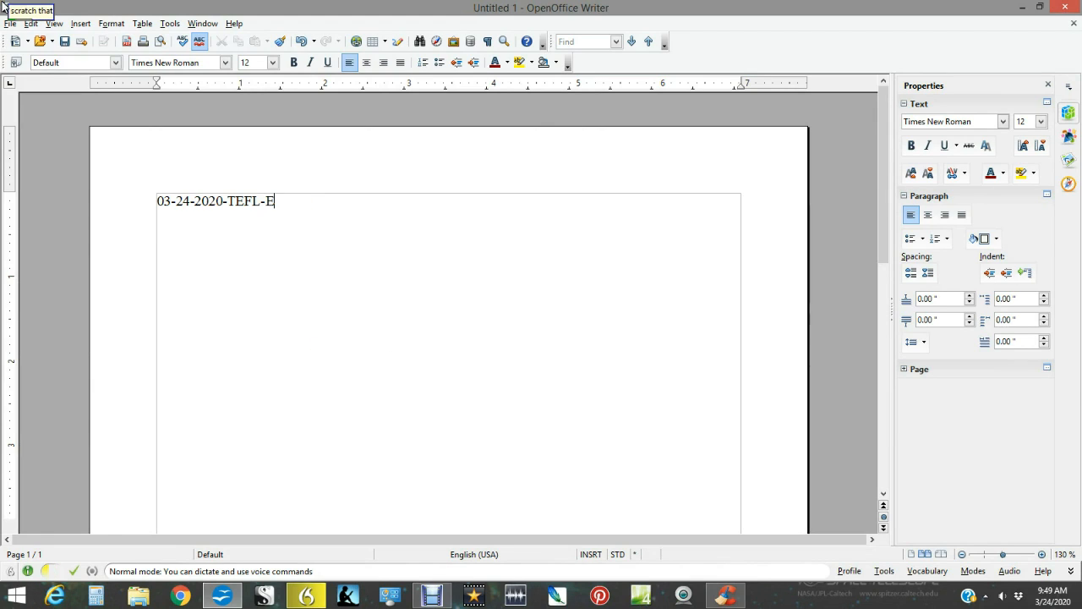
pyautogui.write('DEbut')
pyautogui.press('BackSpace')
pyautogui.press('BackSpace')
pyautogui.press('BackSpace')
pyautogui.press('BackSpace')
pyautogui.press('BackSpace')
pyautogui.press('BackSpace')
# Finish the title line with "Debut" and copy the whole title.
pyautogui.write('Debut')
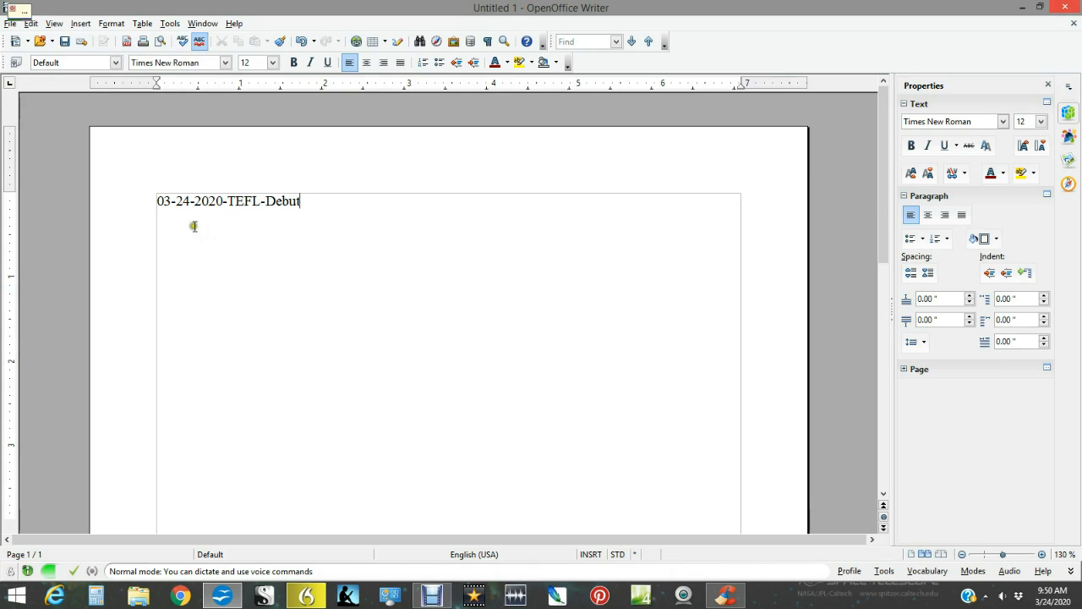
pyautogui.click(302, 200)
pyautogui.moveTo(305, 201); pyautogui.dragTo(157, 201)
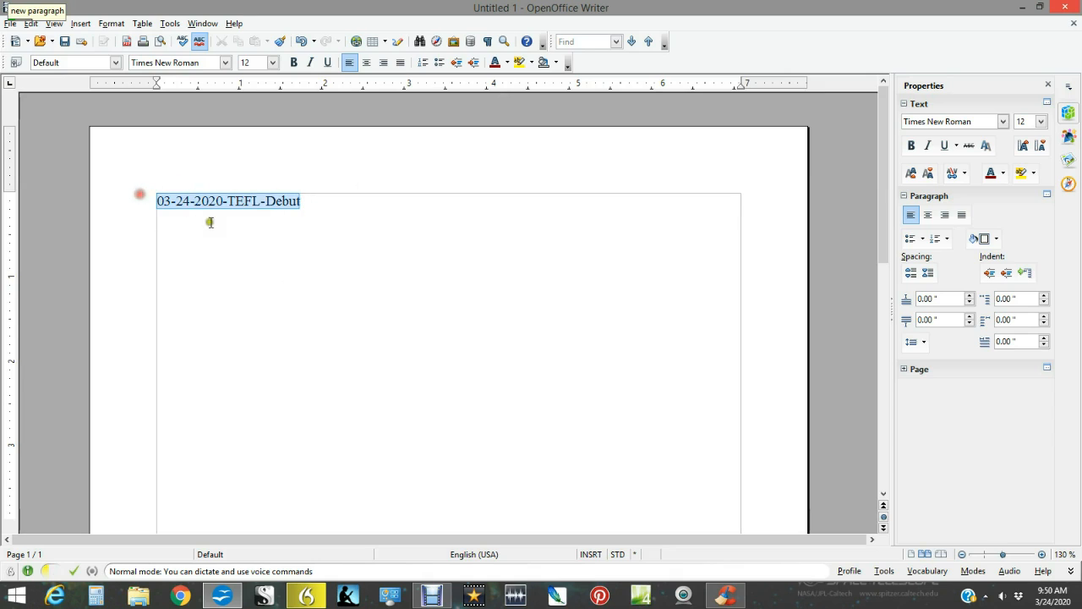
pyautogui.rightClick(199, 201)
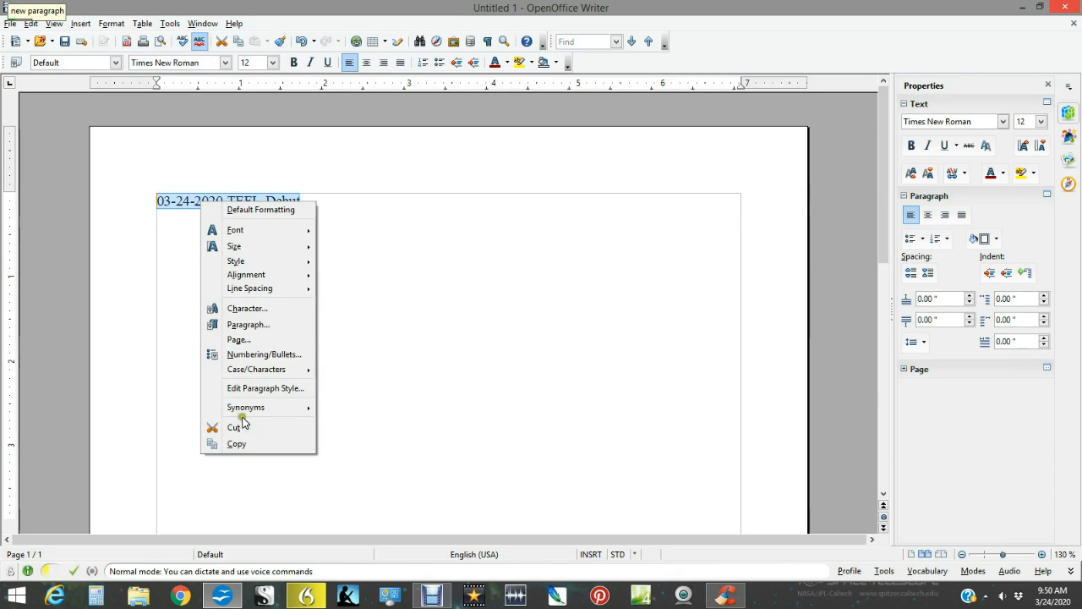
pyautogui.click(256, 445)
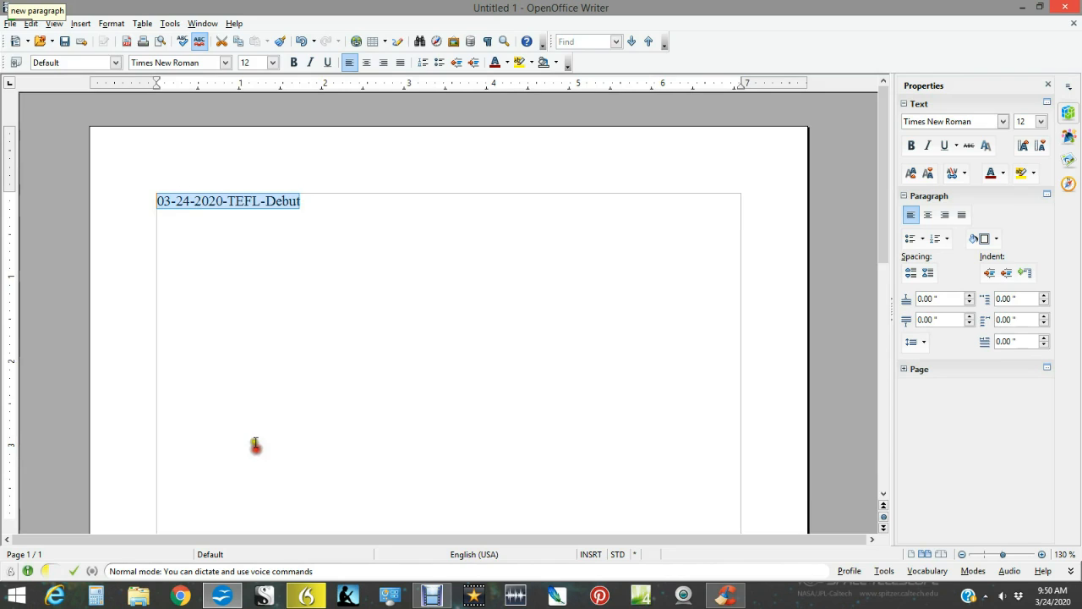
# Save the document in the Dragon folder as an ODF text document, pasting the copied title "03-24-2020-TEFL-Debut" as the file name.
pyautogui.click(12, 24)
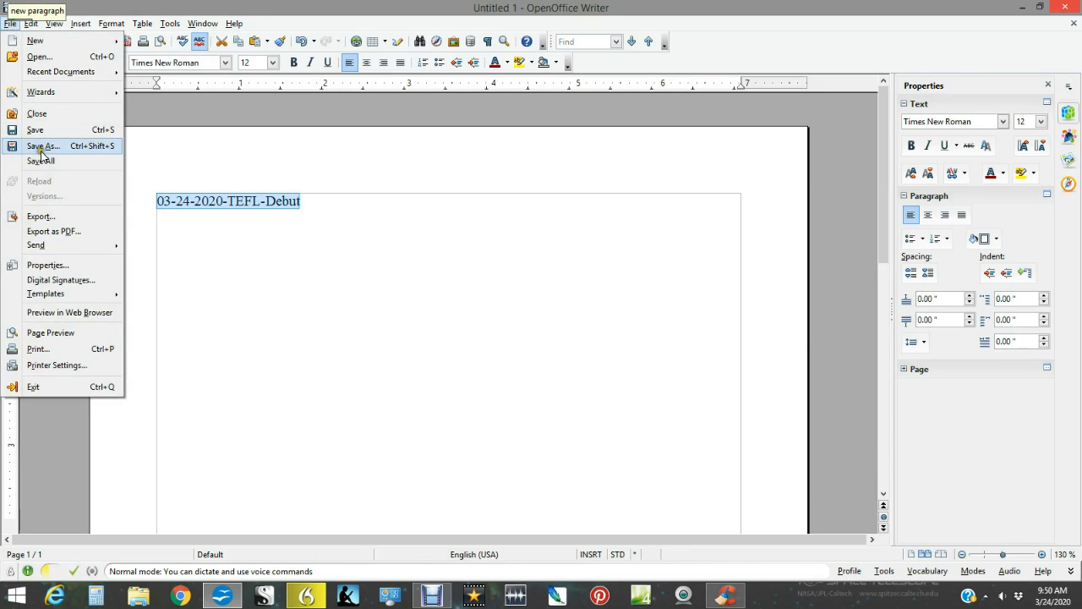
pyautogui.click(41, 149)
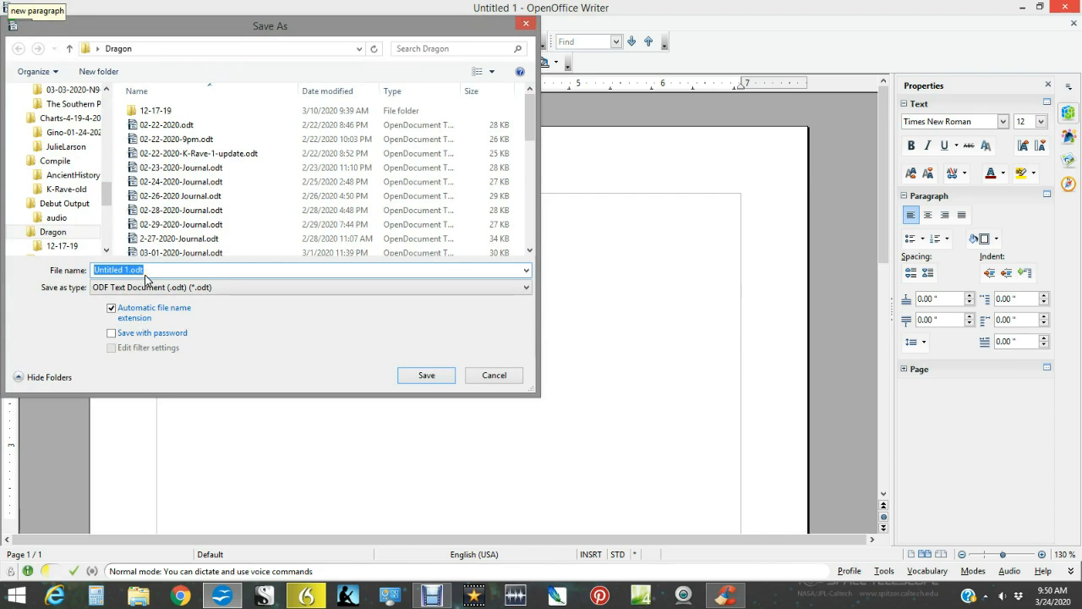
pyautogui.rightClick(145, 271)
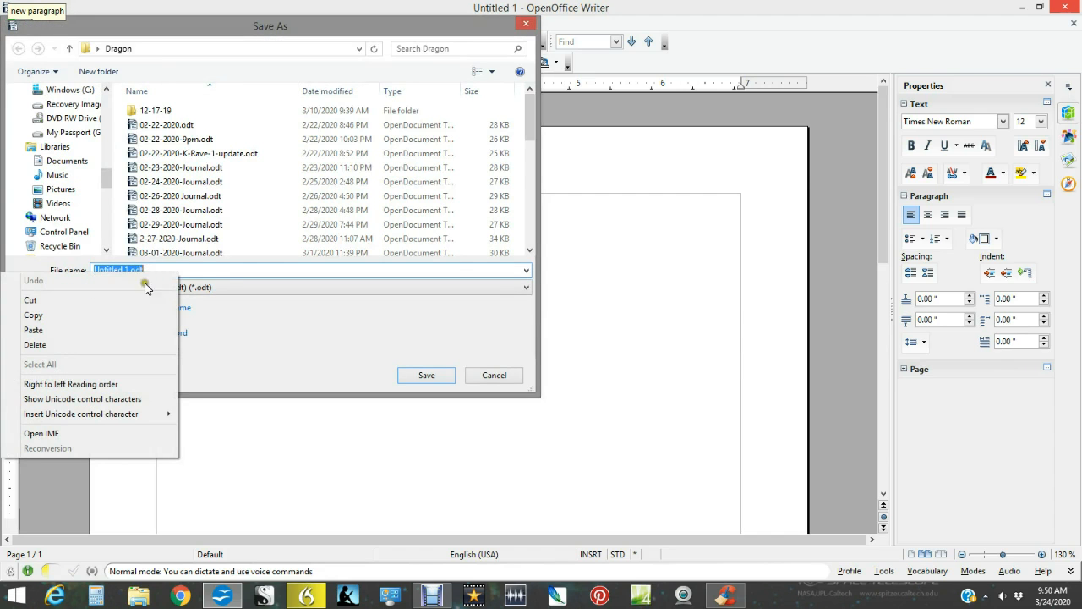
pyautogui.click(118, 332)
pyautogui.click(427, 375)
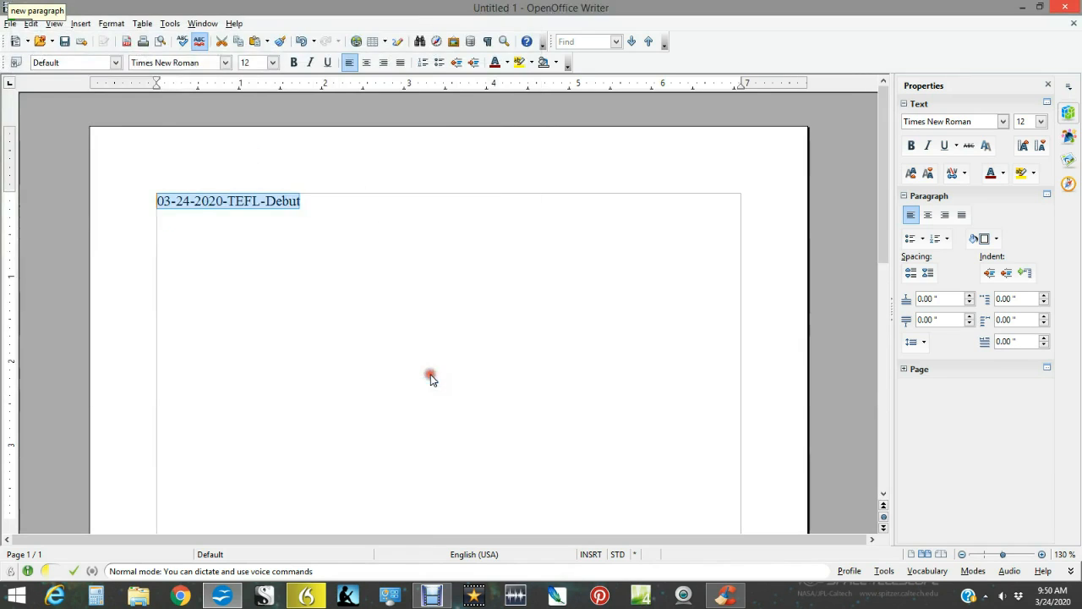
# Begin a new paragraph below the title with "I make an effort to use Dragon 15 dictation software and NCH".
pyautogui.click(319, 204)
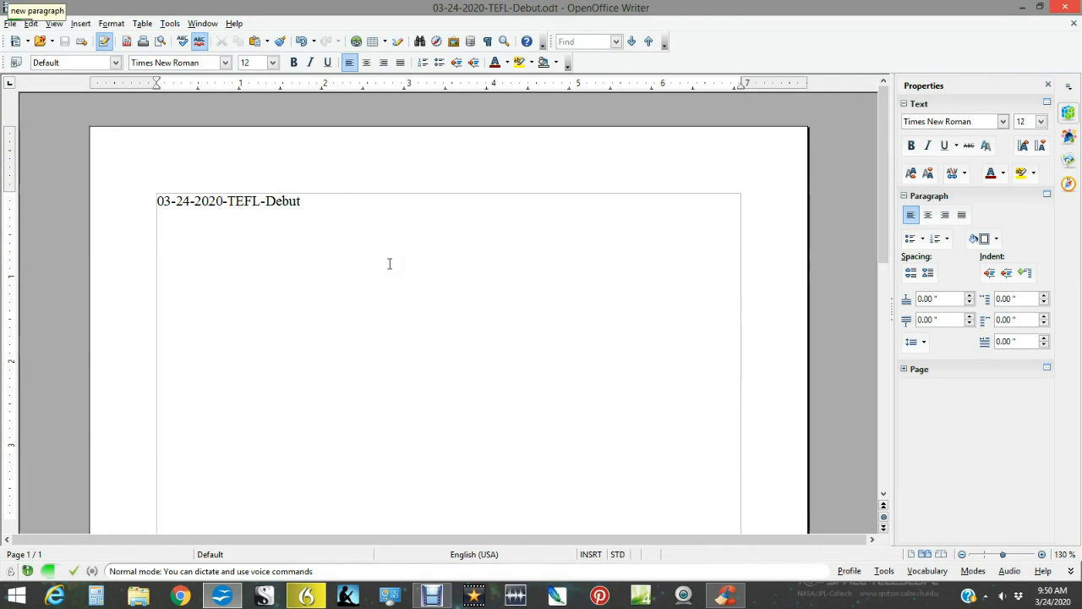
pyautogui.press('Return')
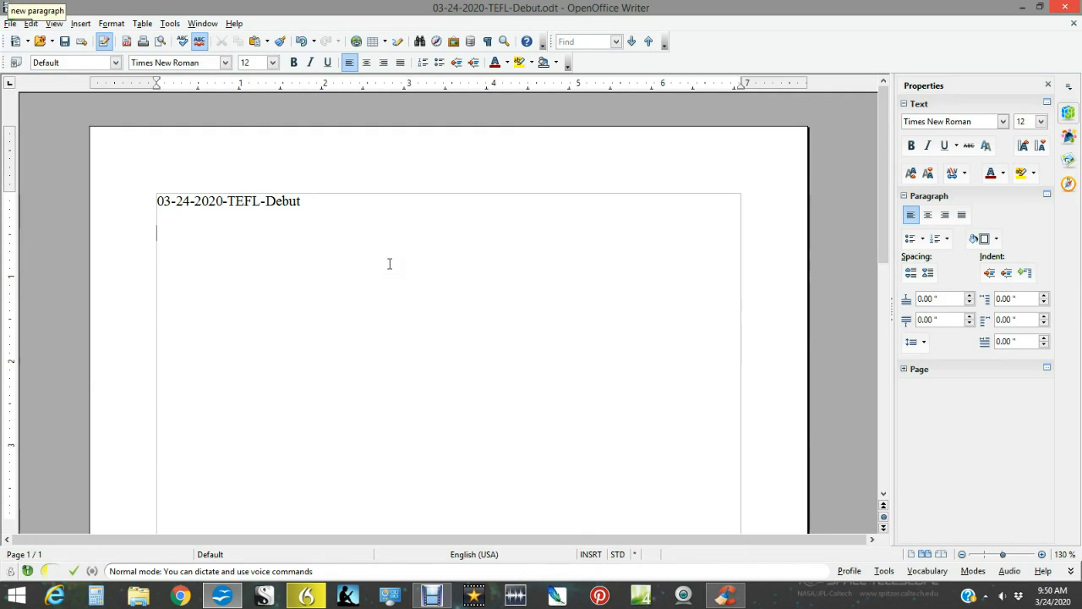
pyautogui.write('I make an effort to')
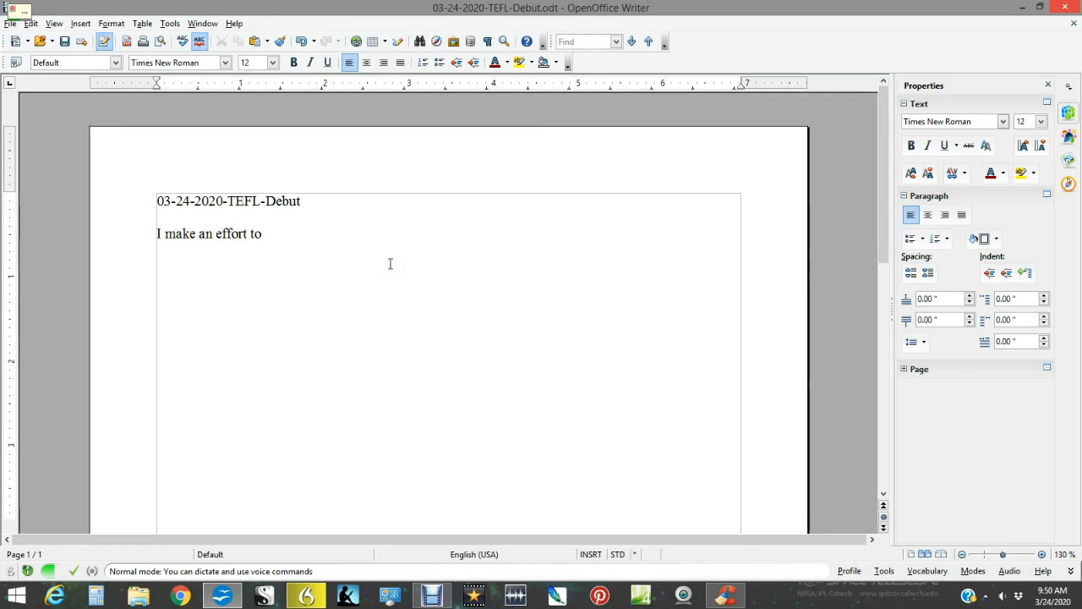
pyautogui.write(' use Dragon 15 dictation software')
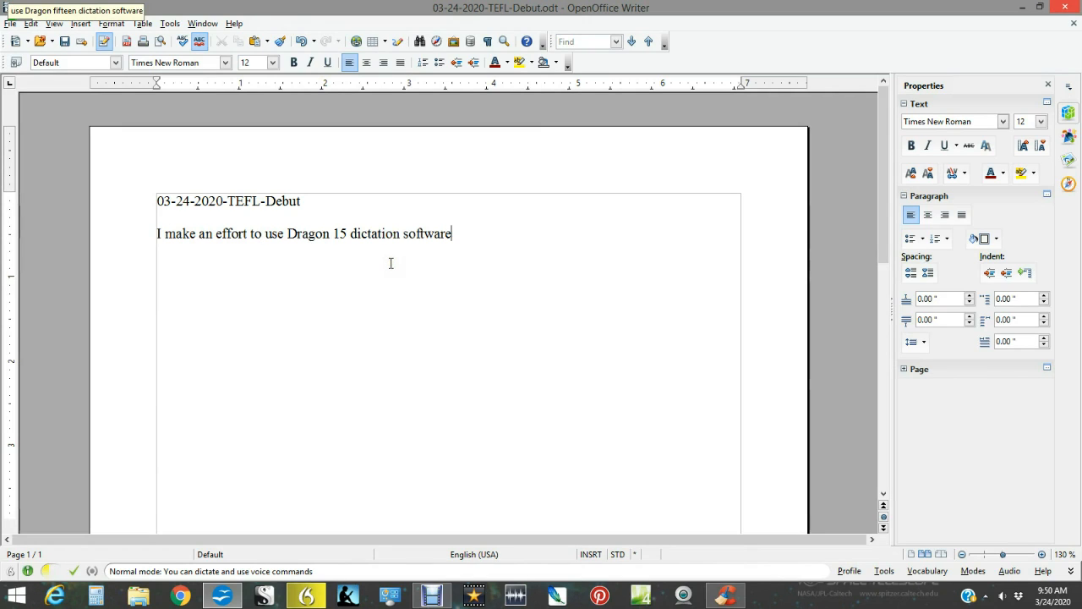
pyautogui.write(' and')
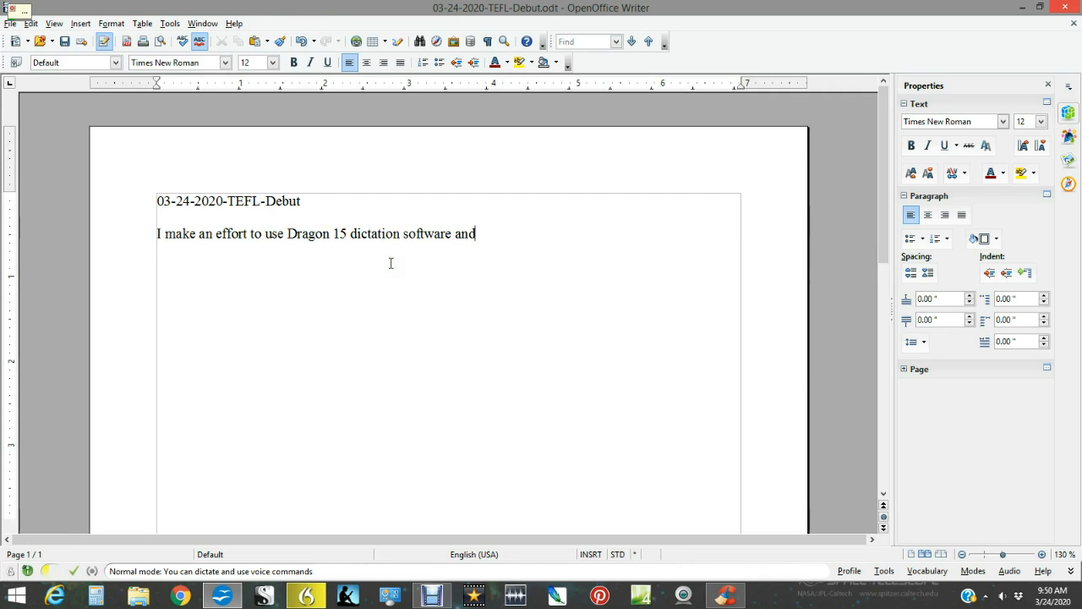
pyautogui.write(' NCH to BU')
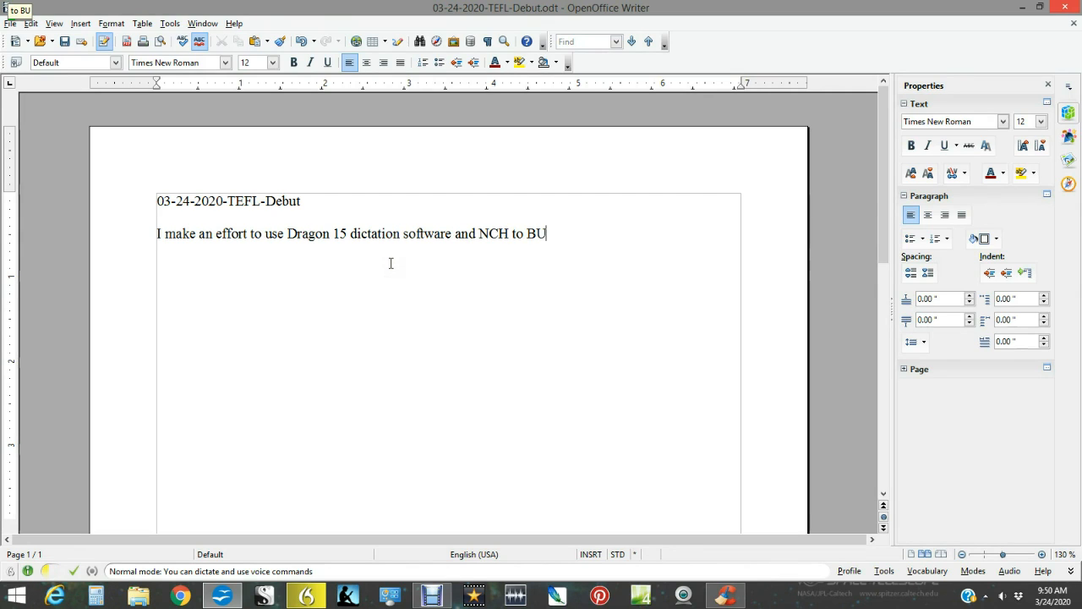
pyautogui.press('BackSpace')
pyautogui.press('BackSpace')
pyautogui.press('BackSpace')
pyautogui.press('BackSpace')
pyautogui.press('BackSpace')
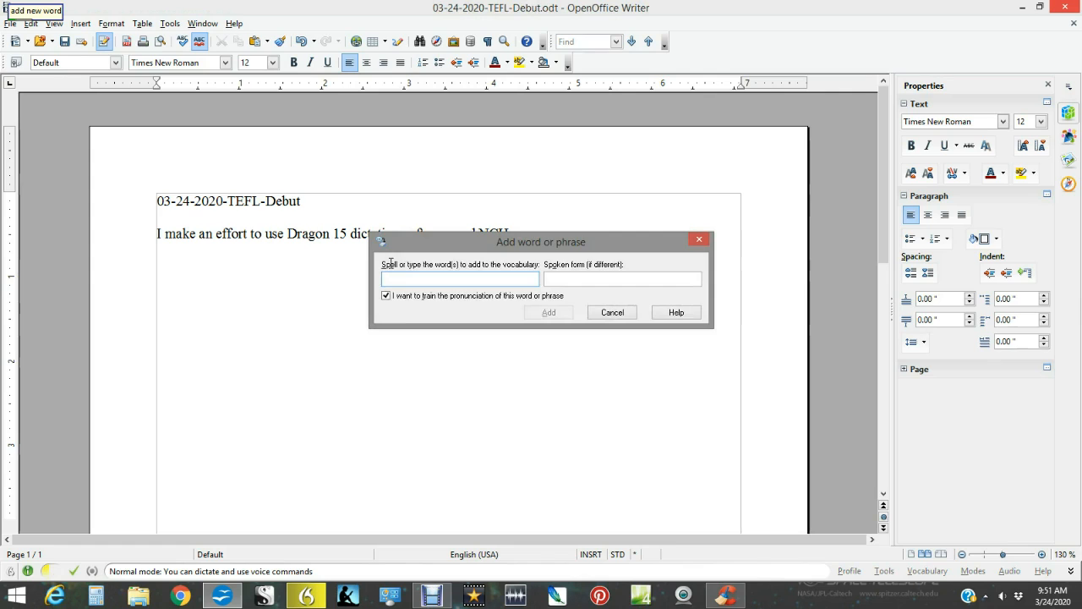
# Add the word "Debut" to the dictation vocabulary without a separate spoken form, then train and save its pronunciation.
pyautogui.write('Debut')
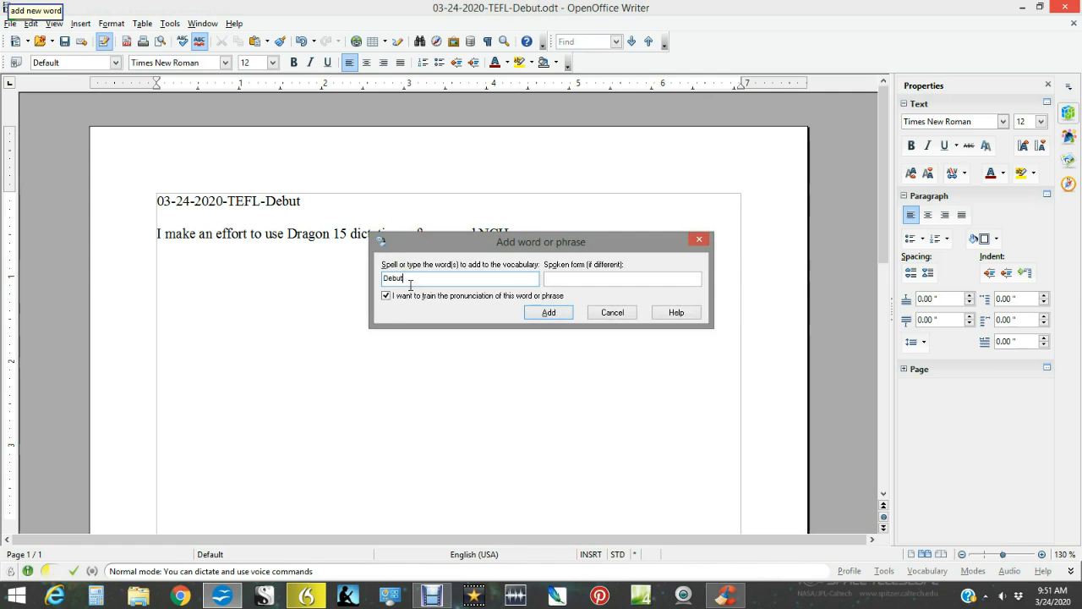
pyautogui.click(563, 281)
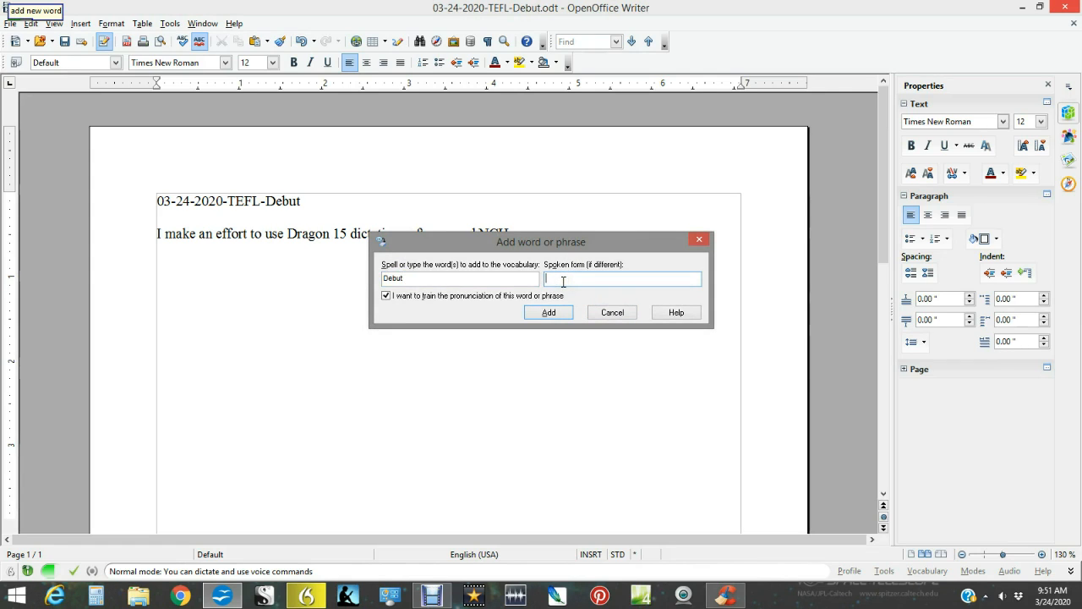
pyautogui.write('w')
pyautogui.click(555, 315)
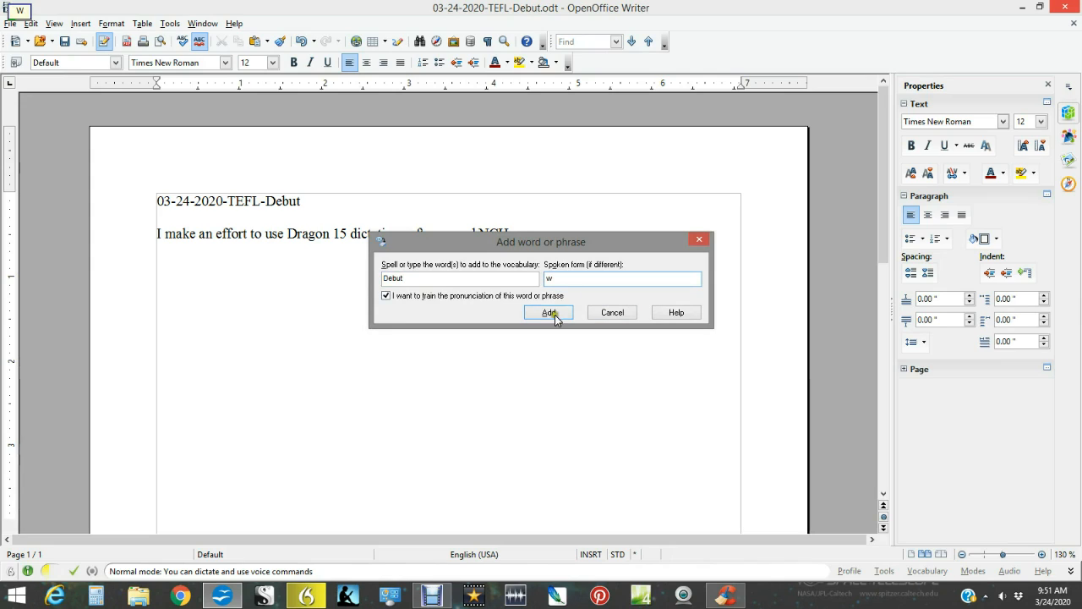
pyautogui.press('BackSpace')
pyautogui.write('w')
pyautogui.press('BackSpace')
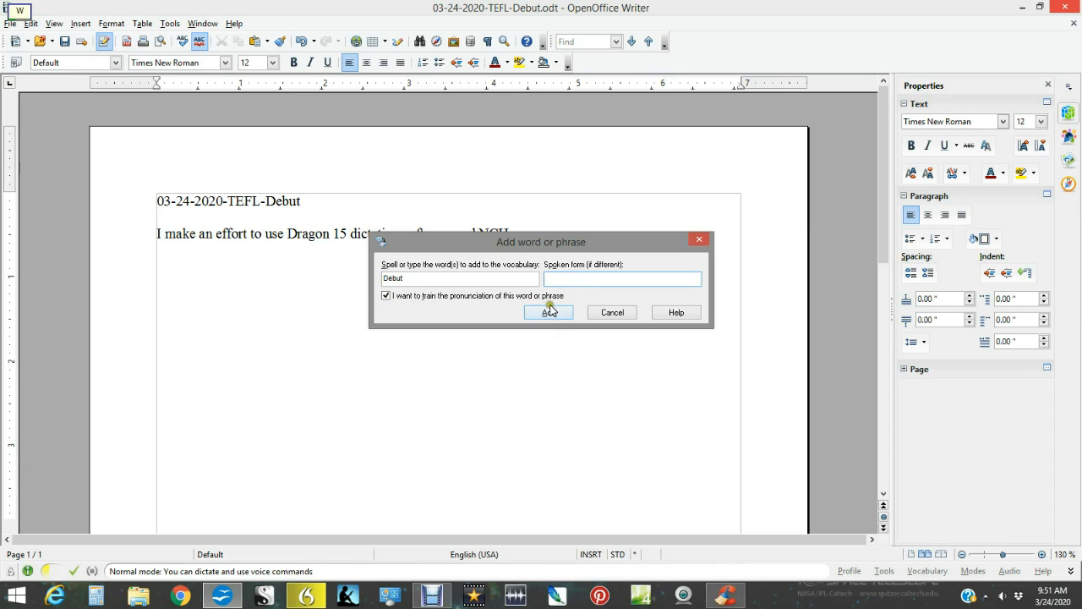
pyautogui.click(548, 312)
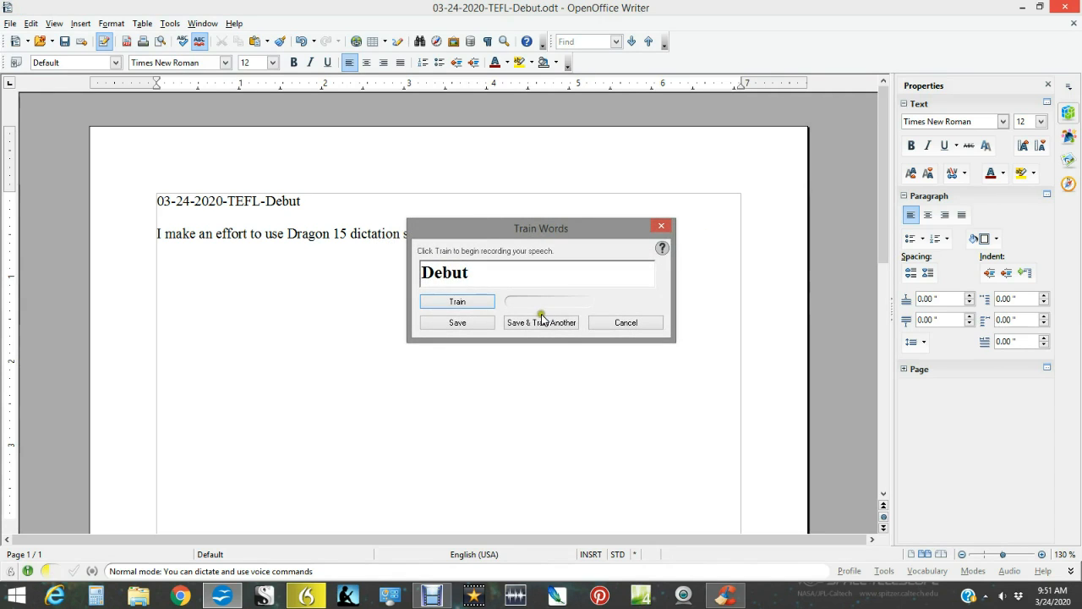
pyautogui.click(458, 303)
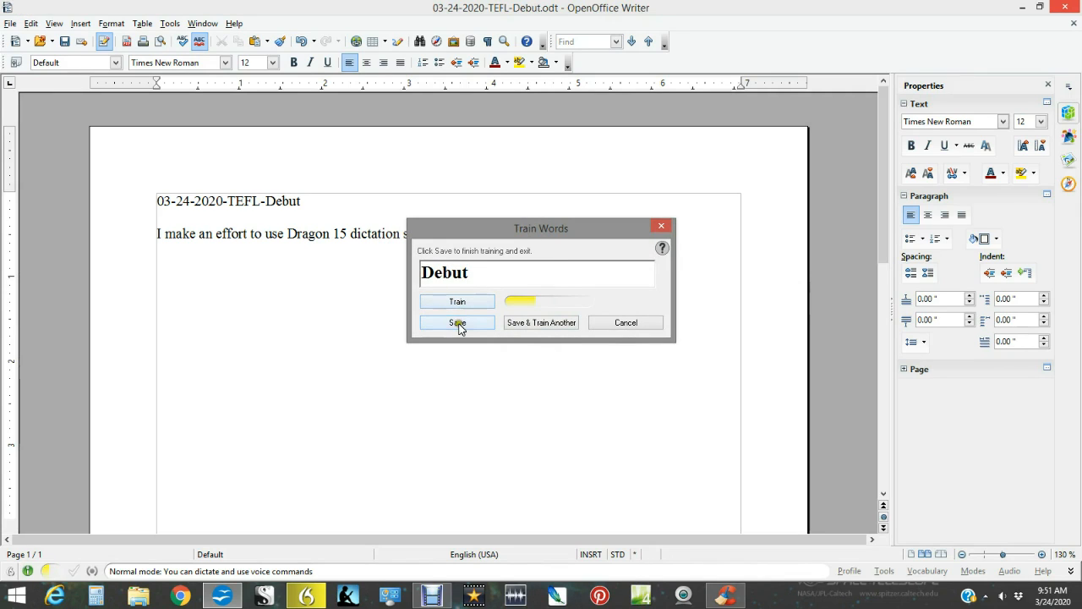
pyautogui.click(459, 329)
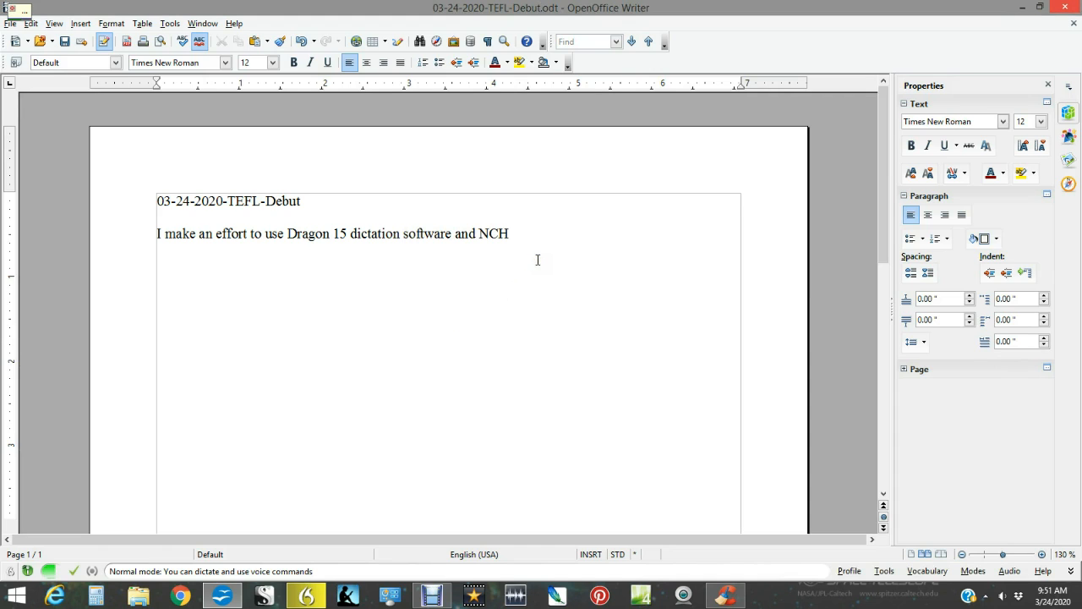
# Complete the sentence after "NCH" with "Debut." and continue with "While I took a minute".
pyautogui.write('Debut')
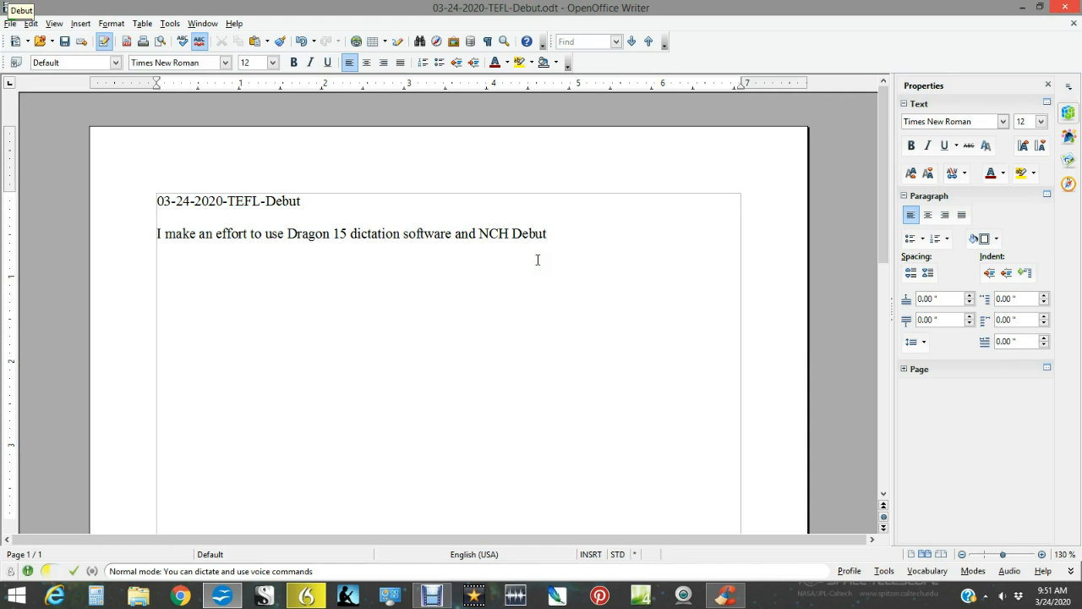
pyautogui.write('.')
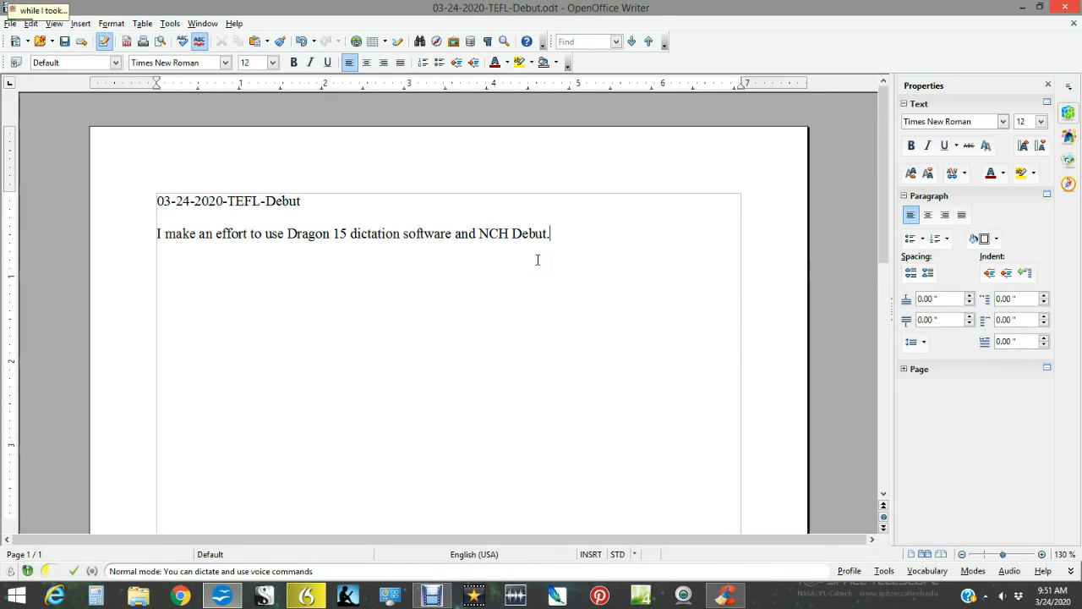
pyautogui.write(' While I took a minute')
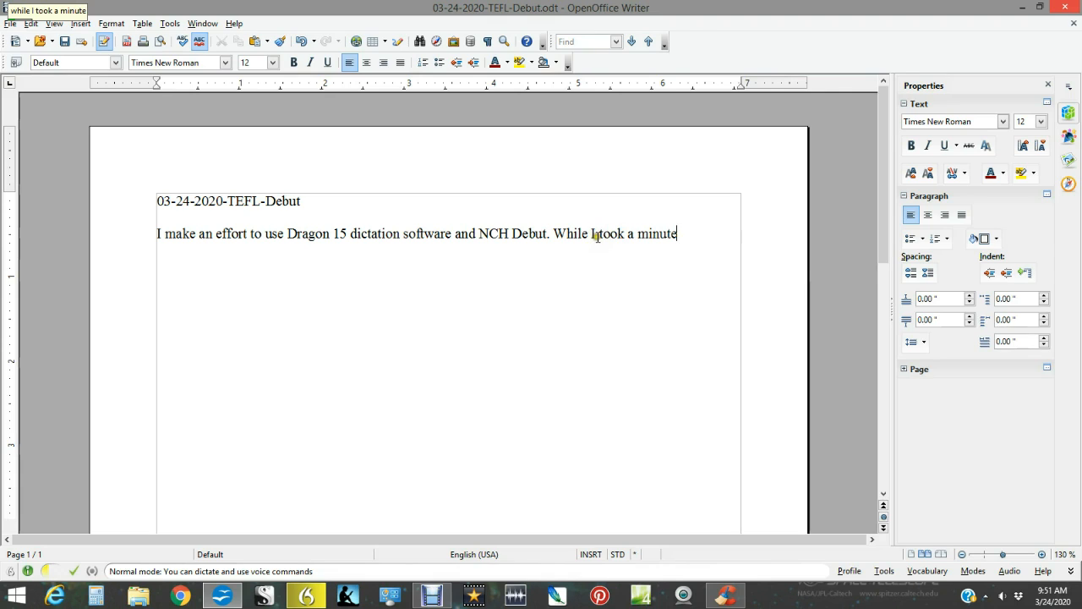
# Replace "While I" with "Well that" in the second sentence.
pyautogui.moveTo(595, 237); pyautogui.dragTo(554, 235)
pyautogui.click(585, 261)
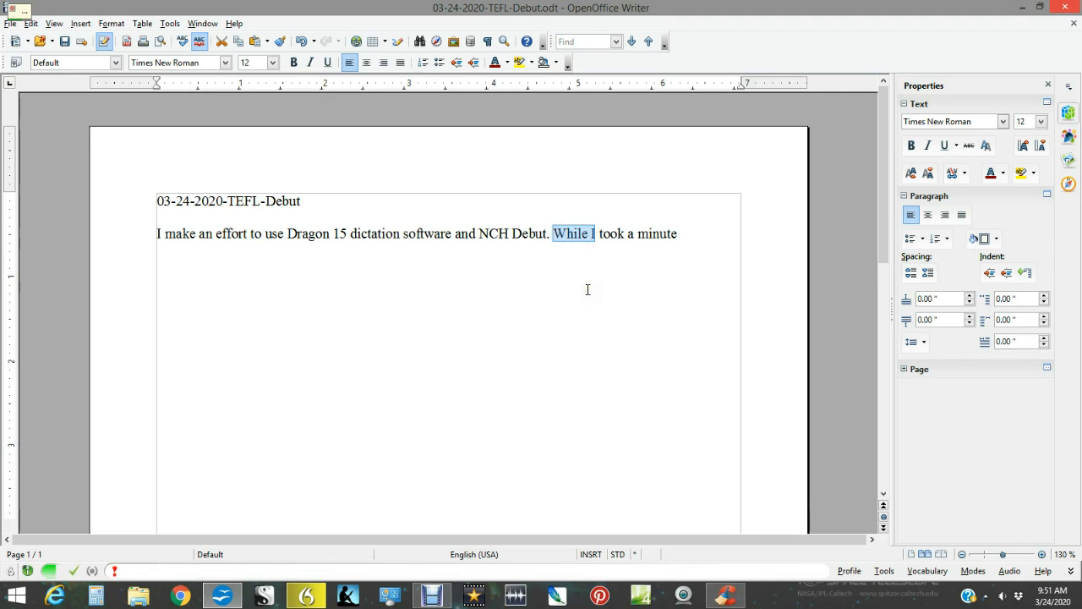
pyautogui.write('Well ')
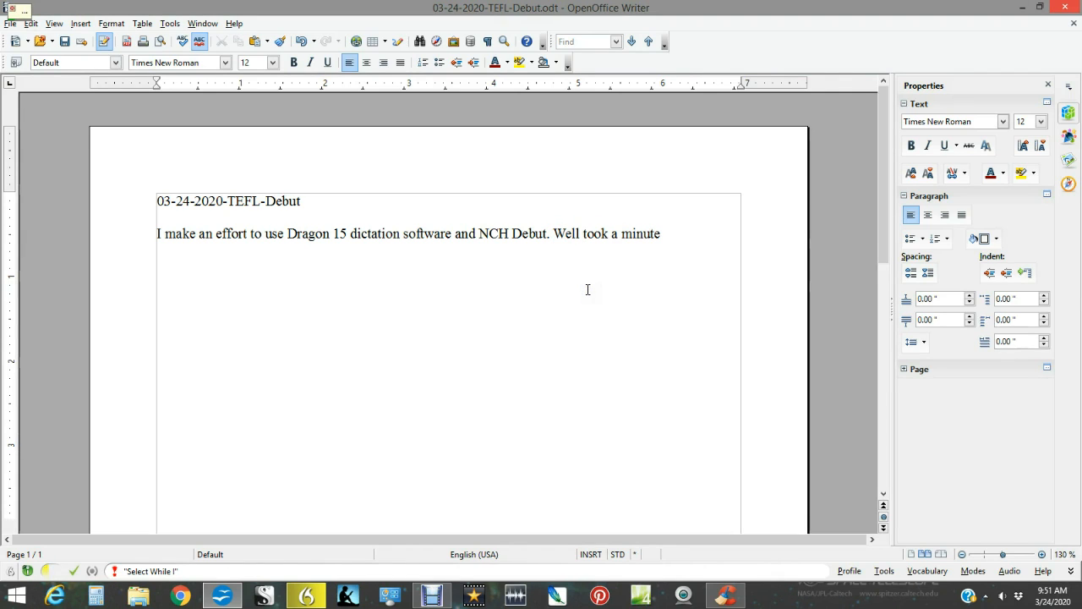
pyautogui.write('that')
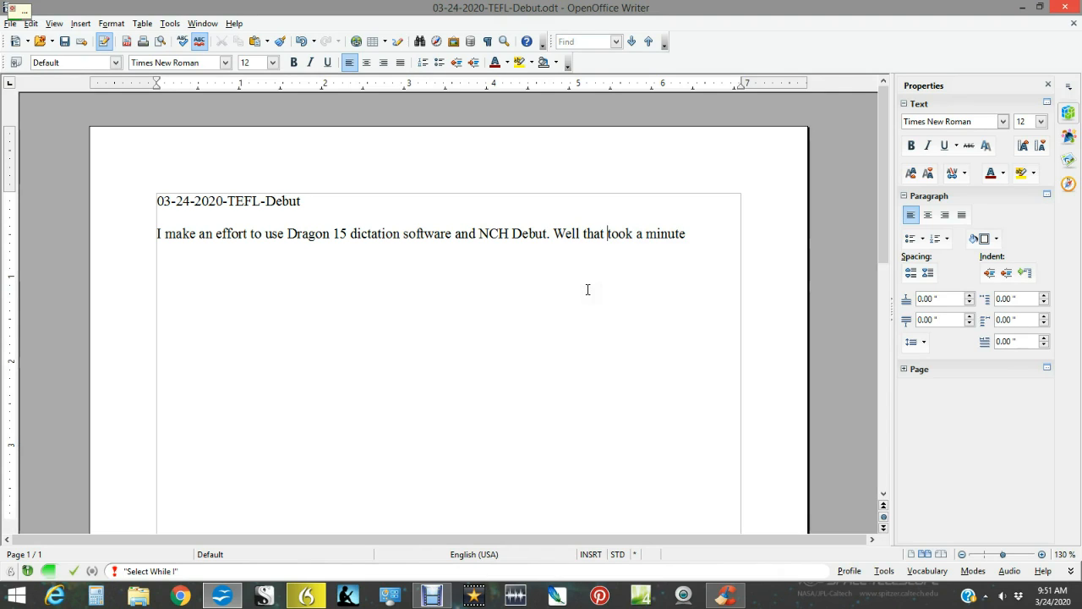
# End the second sentence with a period and add "I guess it's good to show where it's difficult to do dictation.".
pyautogui.press('End')
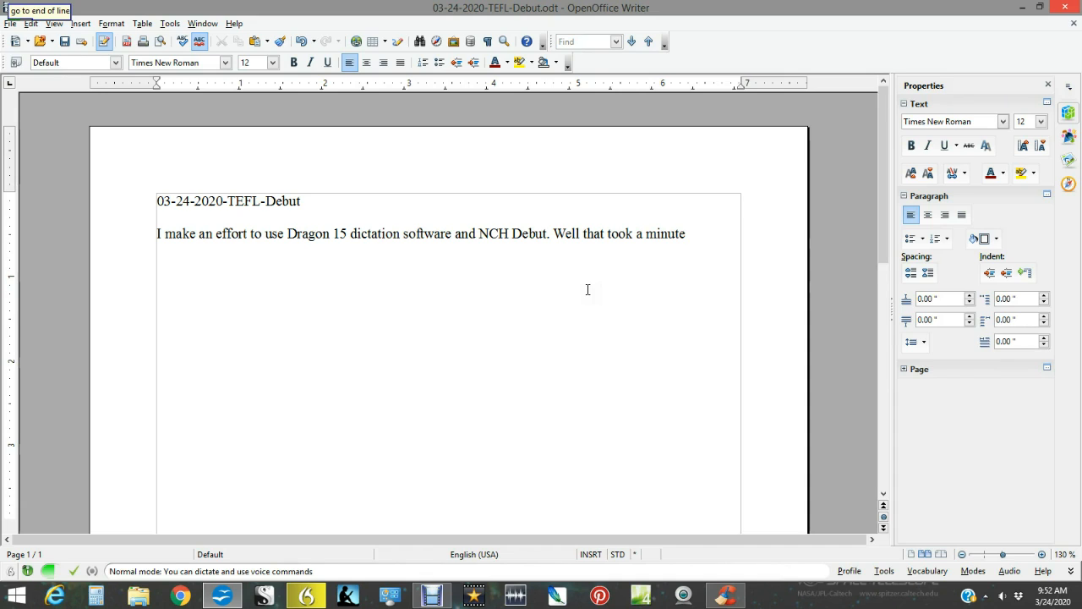
pyautogui.write('.')
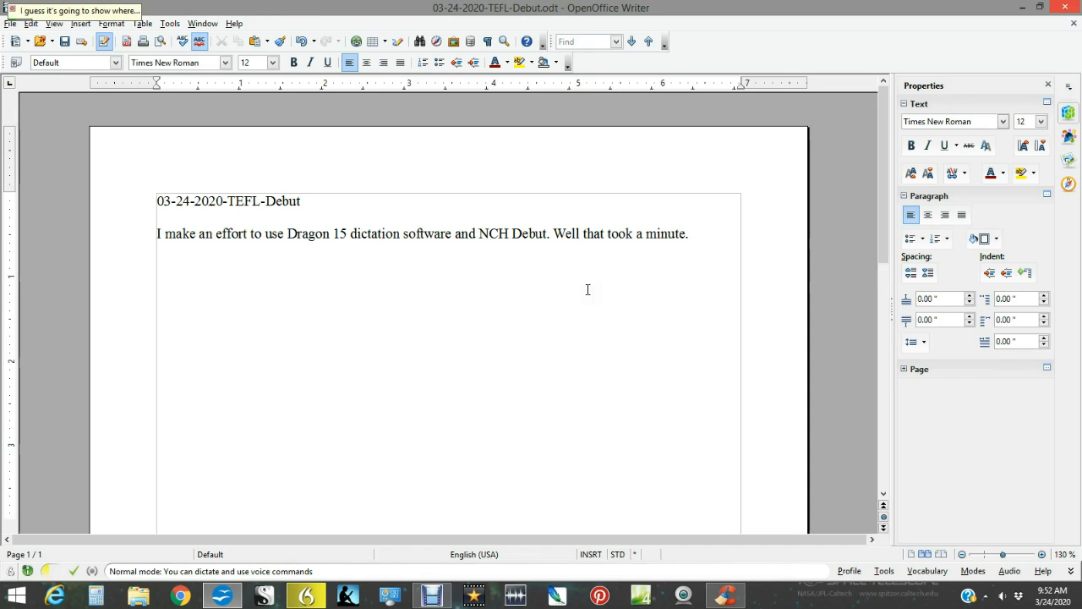
pyautogui.write("I guess it's good to show where it's difficult to do dictation")
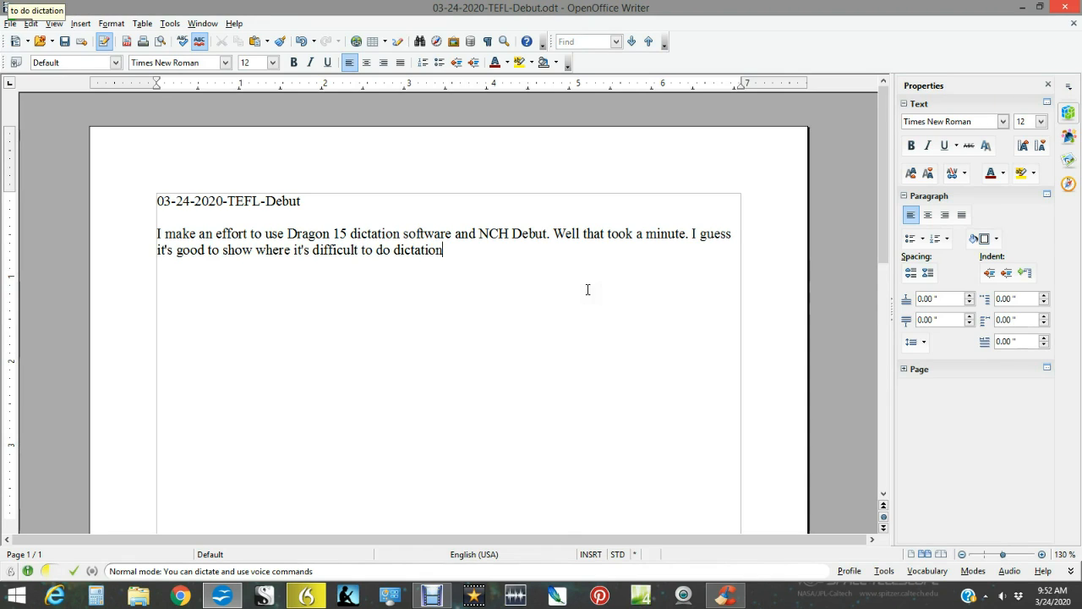
pyautogui.write('.')
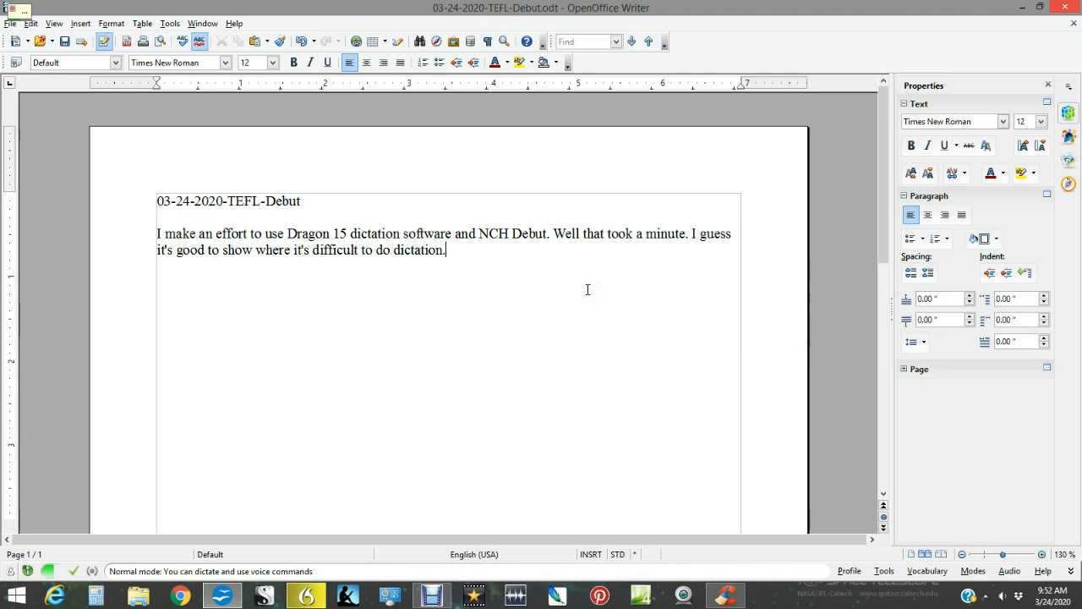
pyautogui.write(' As you see there sometimes you have to')
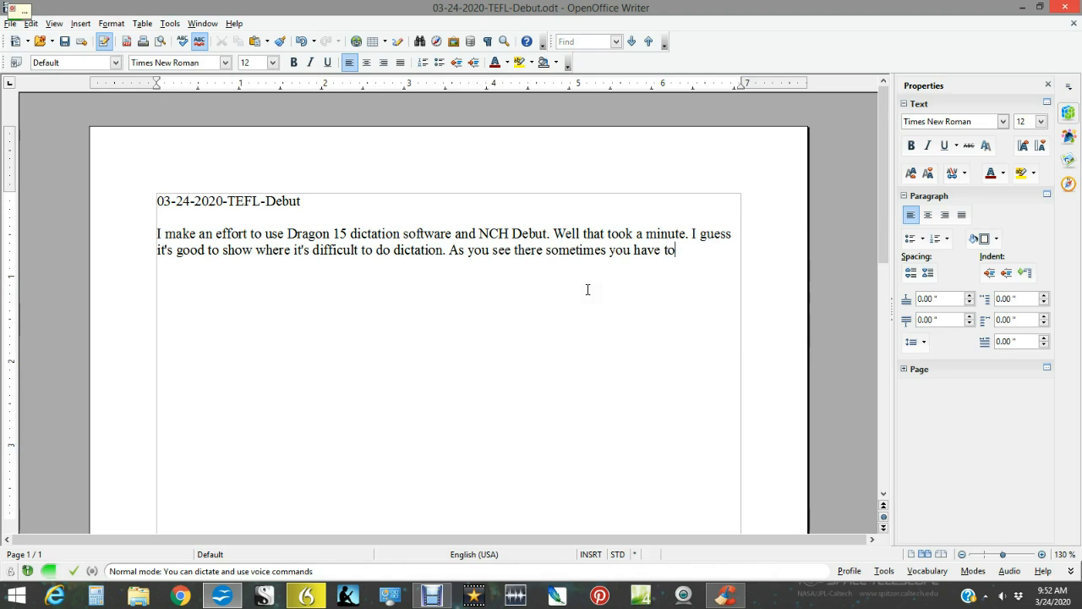
pyautogui.write(' train your Dragon')
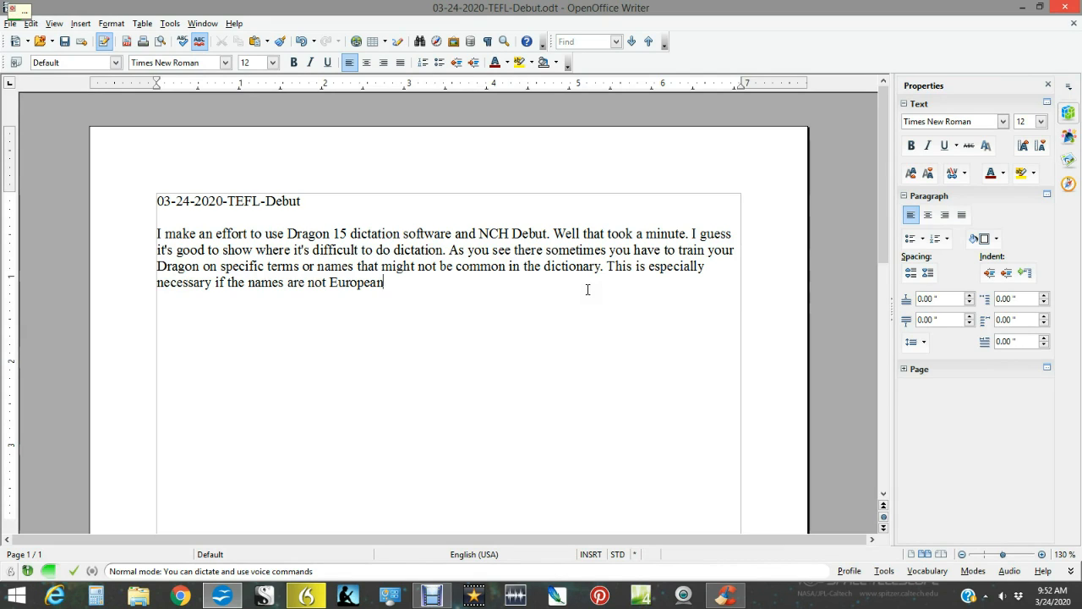
# Finish the following sentence so it reads "This is especially necessary if the names are not common Western names.".
pyautogui.write('European')
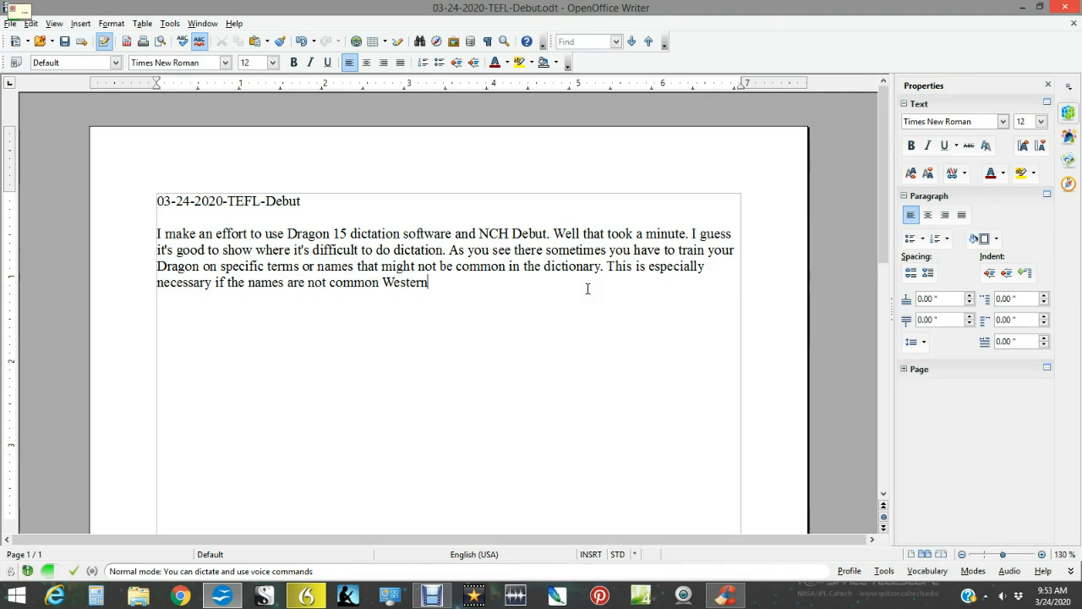
pyautogui.write('names.')
# Add the sentence "I find that Japanese and Arabic names have to be added to the dictionary.".
pyautogui.write('I find that')
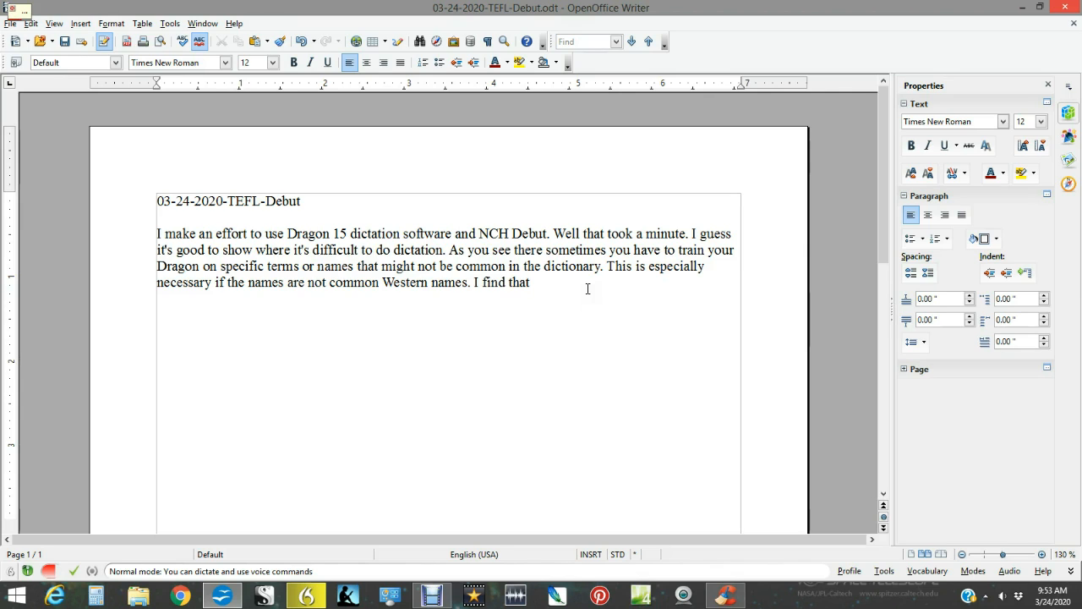
pyautogui.write('Japanese and Arabic names')
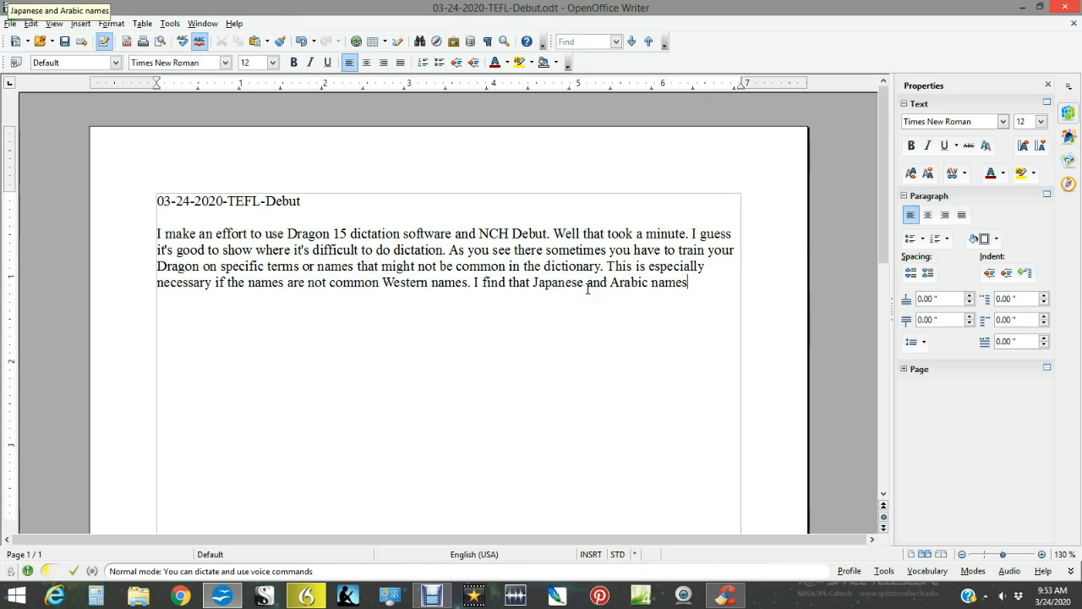
pyautogui.write(' have to be taught')
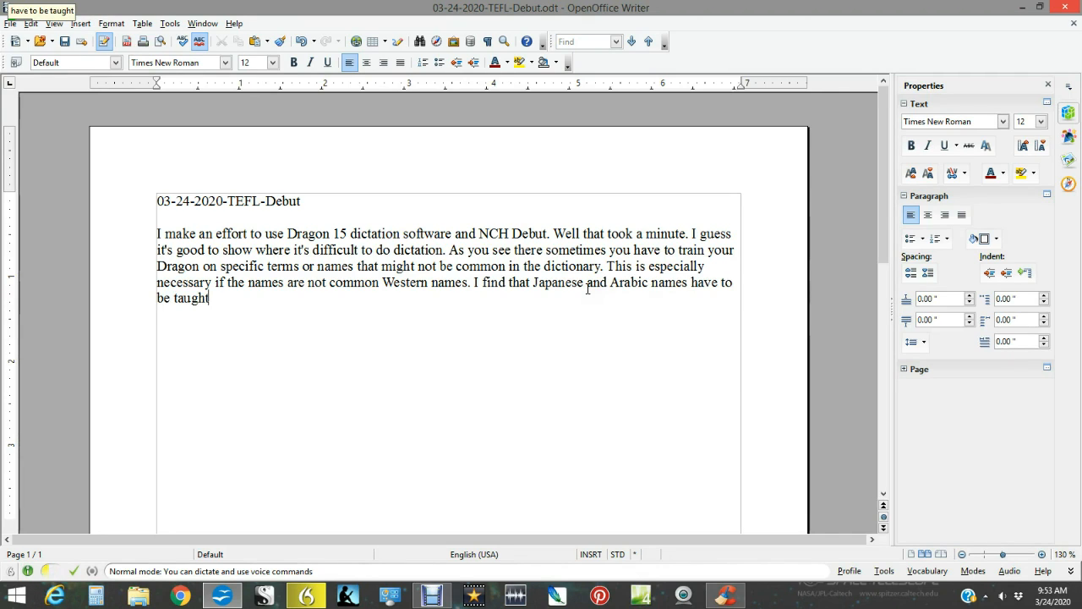
pyautogui.hotkey('ctrl', 'shift', 'Left')
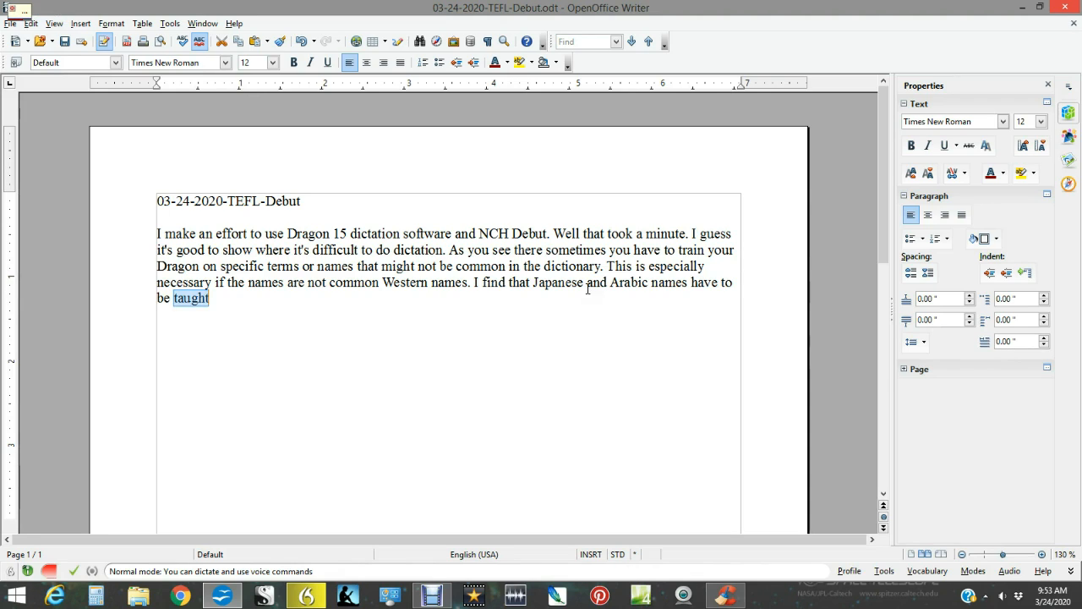
pyautogui.write('added')
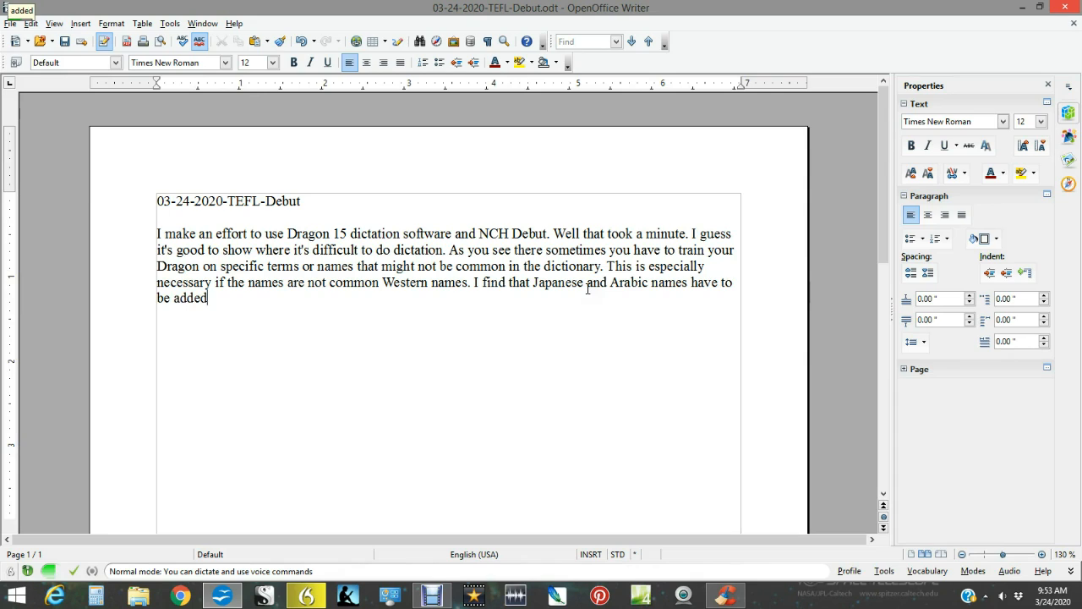
pyautogui.write(' to the dictionary')
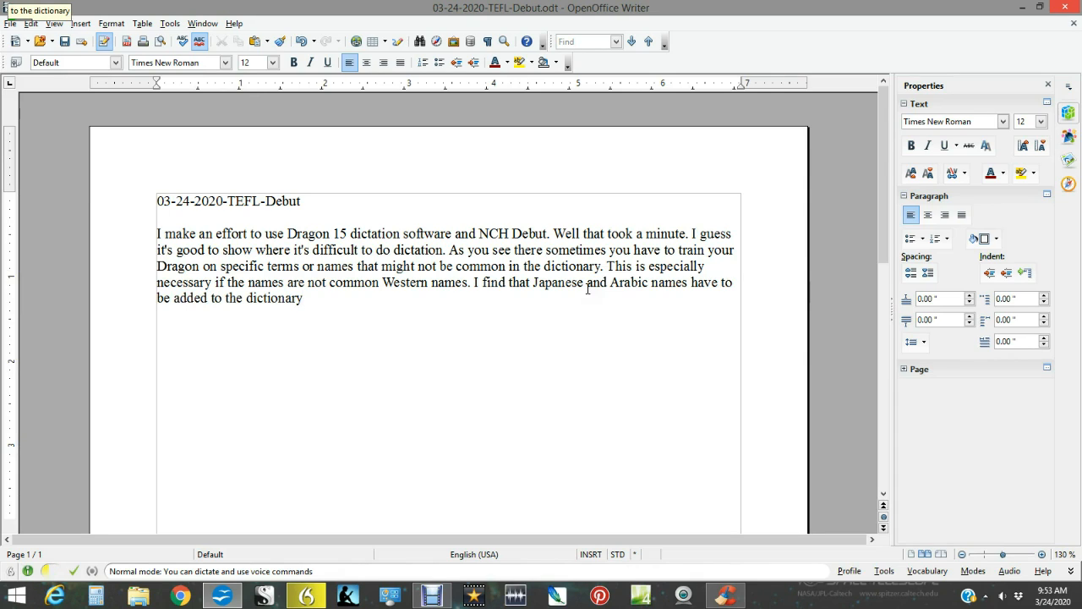
pyautogui.write('.')
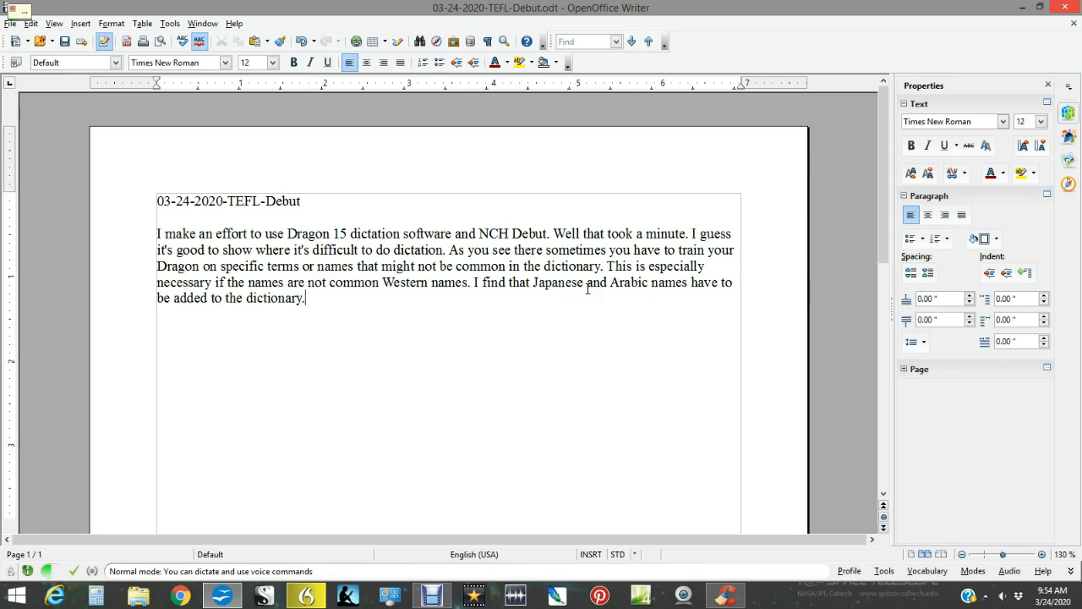
pyautogui.write(' Mystical names')
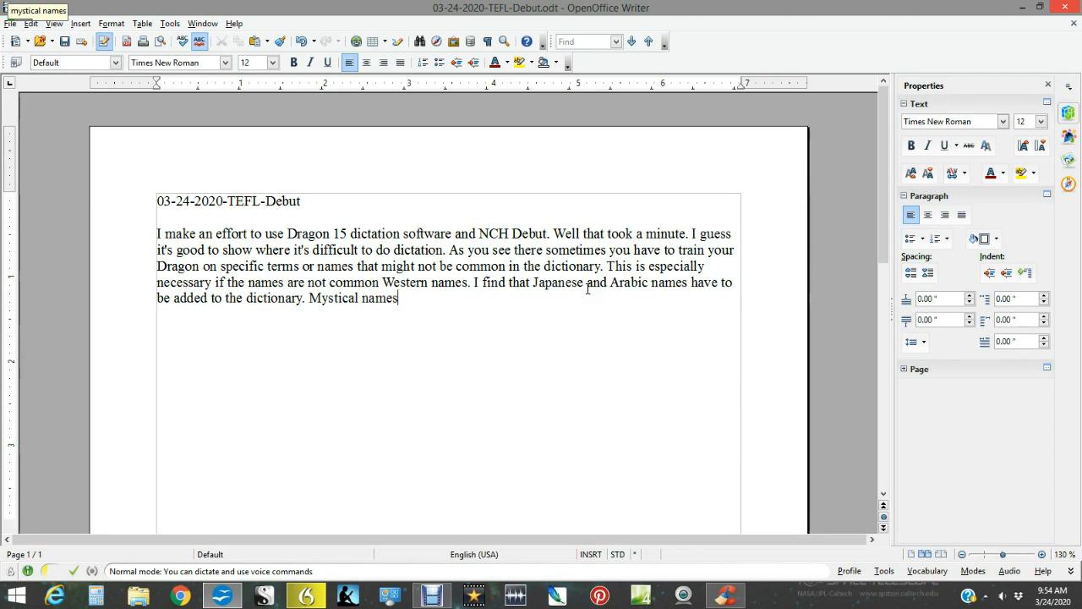
pyautogui.write(" doesn't")
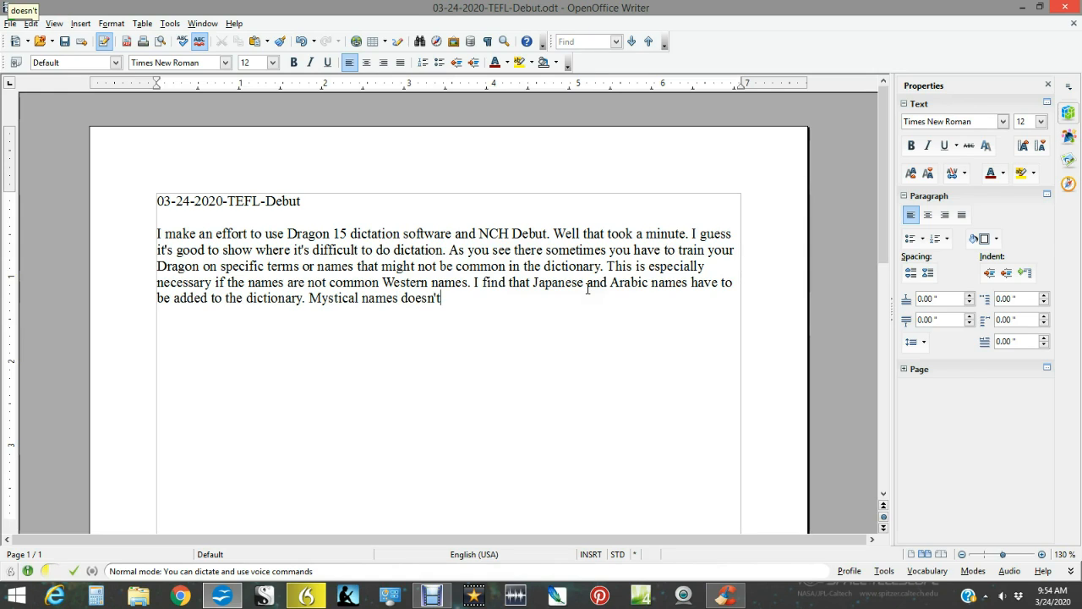
# Add the sentence "Mystical names, and doesn't matter which Ms. system you're working from, often have to be added to the vocabulary list.".
pyautogui.press('BackSpace')
pyautogui.press('BackSpace')
pyautogui.press('BackSpace')
pyautogui.press('BackSpace')
pyautogui.press('BackSpace')
pyautogui.press('BackSpace')
pyautogui.press('BackSpace')
pyautogui.press('BackSpace')
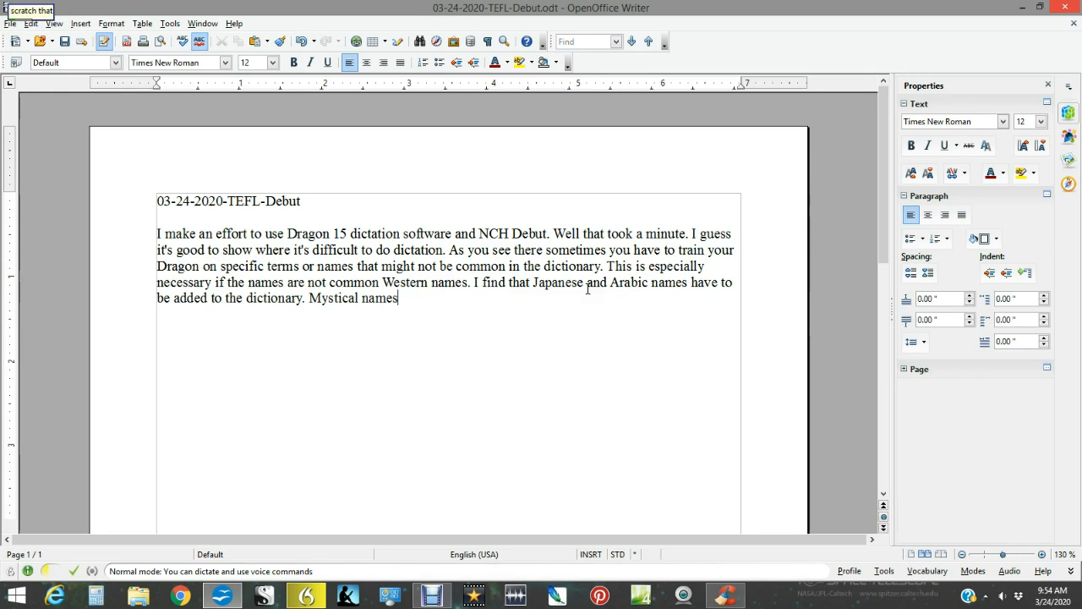
pyautogui.write(', and')
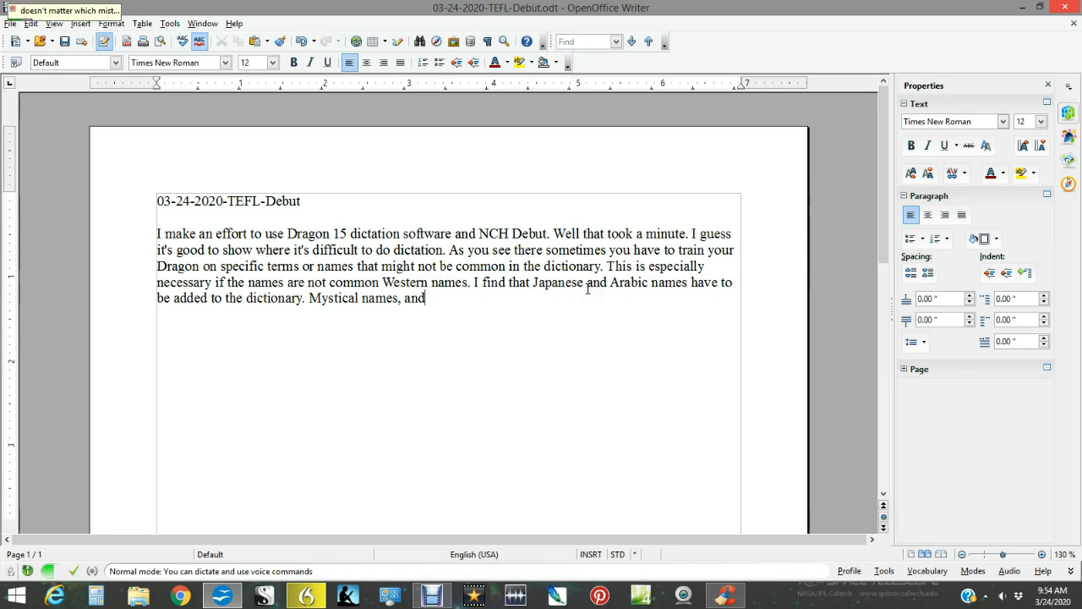
pyautogui.write(" doesn't matter which Ms. system you're working from")
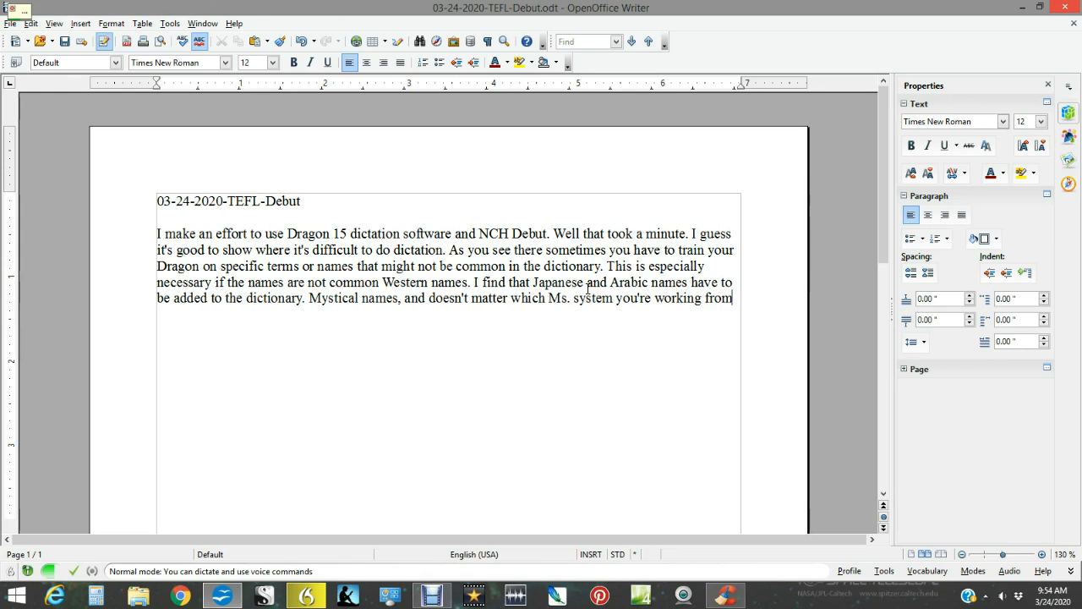
pyautogui.write(',')
pyautogui.write(' often have to be added')
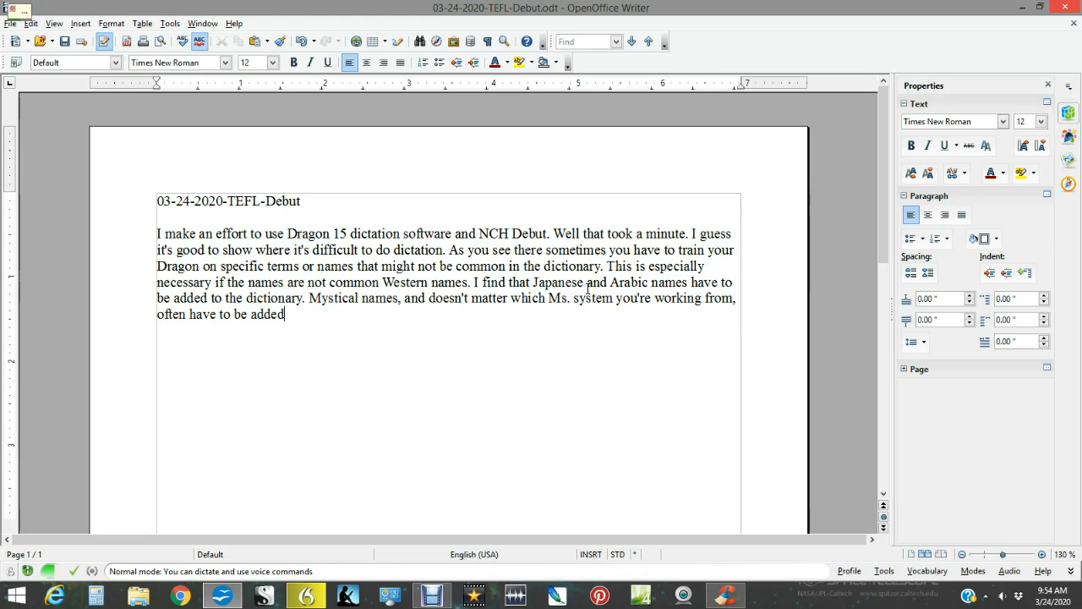
pyautogui.write(' to the vocabulary')
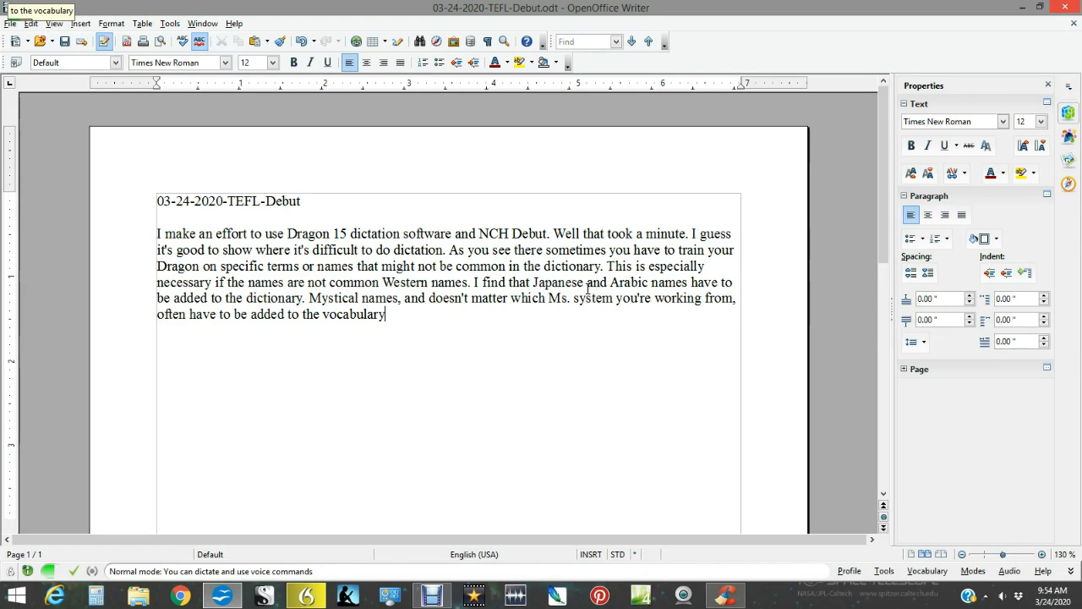
pyautogui.write(' list.')
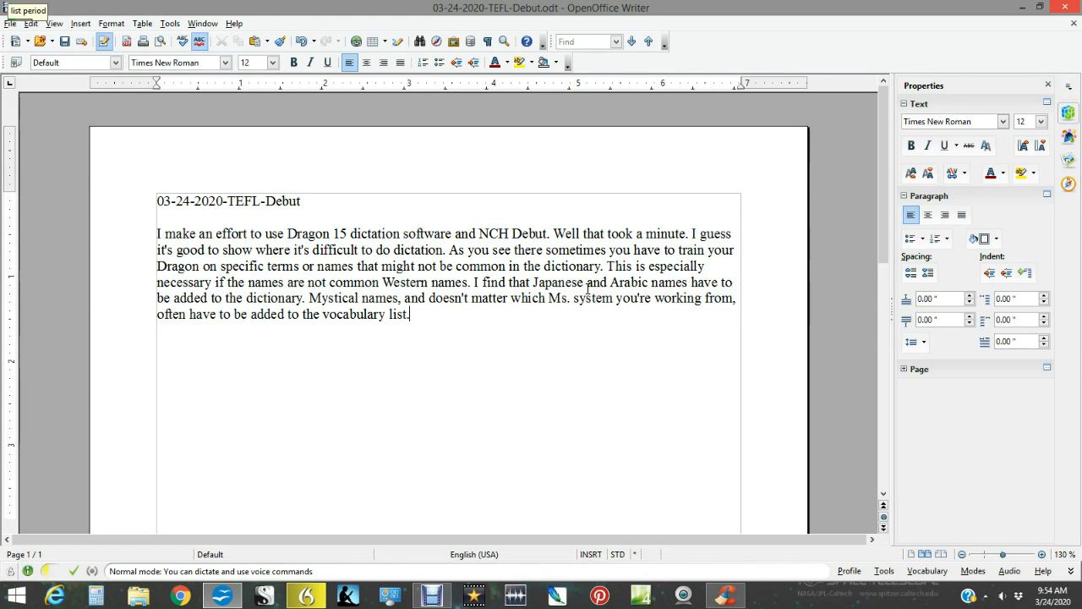
# Add a blank line below the first paragraph and save the document.
pyautogui.press('Return')
pyautogui.press('Return')
pyautogui.hotkey('ctrl', 's')
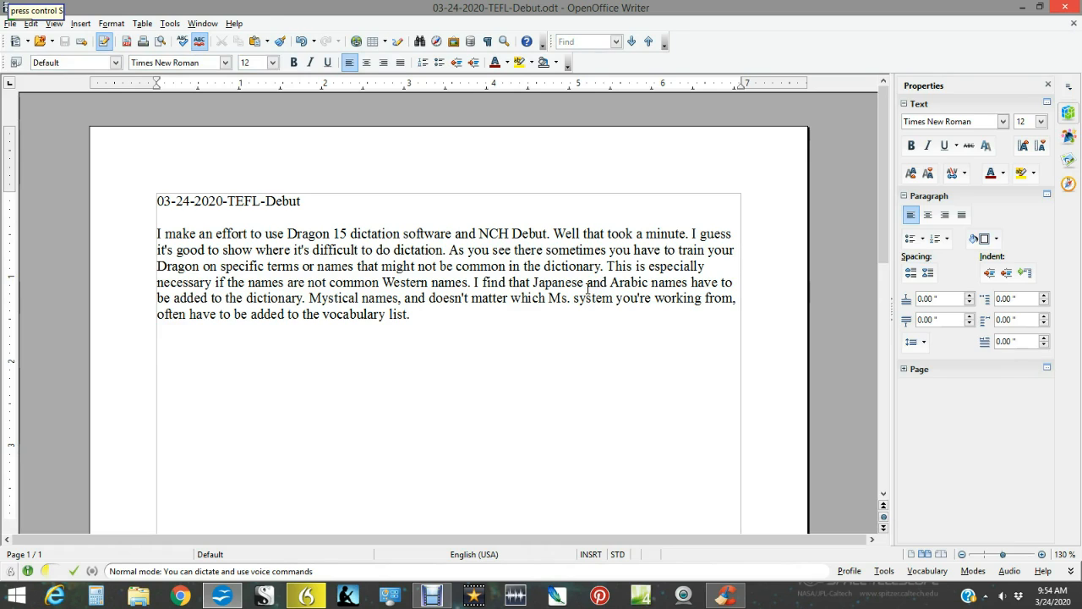
# Start a second paragraph, one blank line below the first, with "I just saved what I dictated by telling Dragon".
pyautogui.press('Return')
pyautogui.press('Return')
pyautogui.write('I just saved')
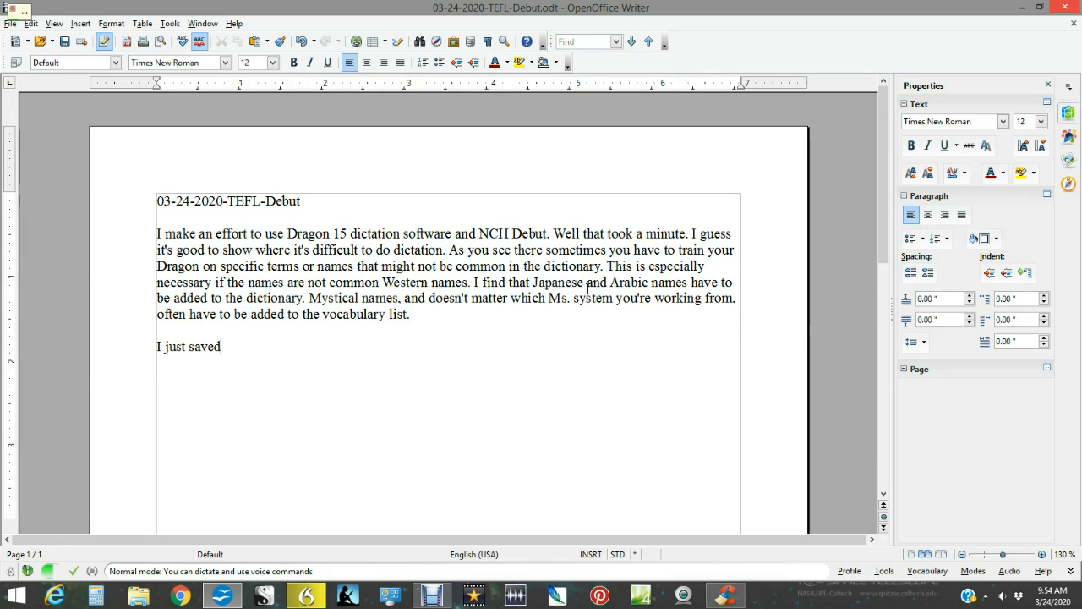
pyautogui.write(' what I dictated')
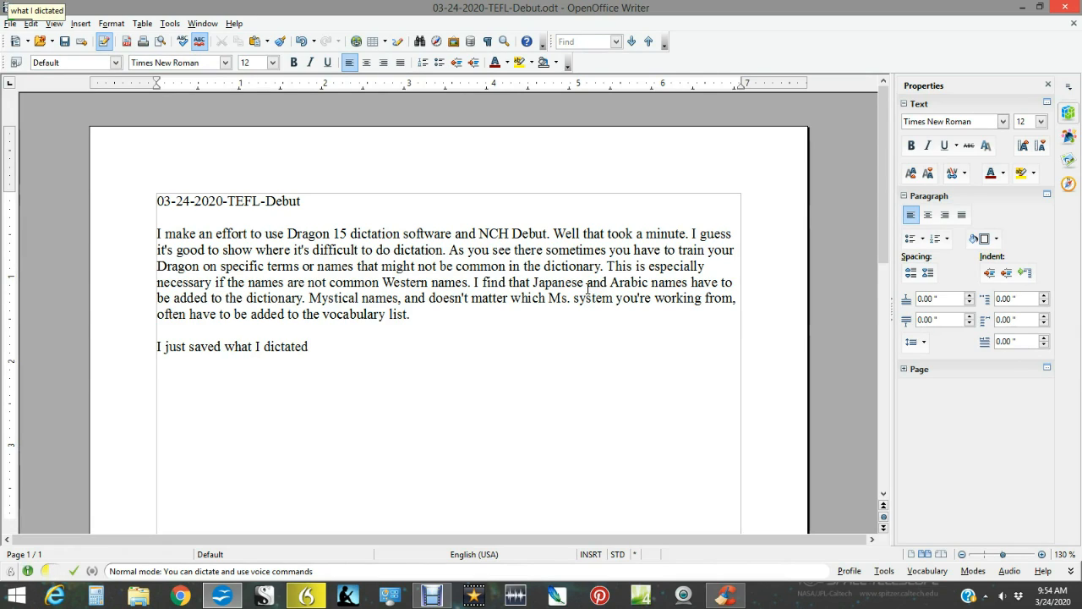
pyautogui.write(' by')
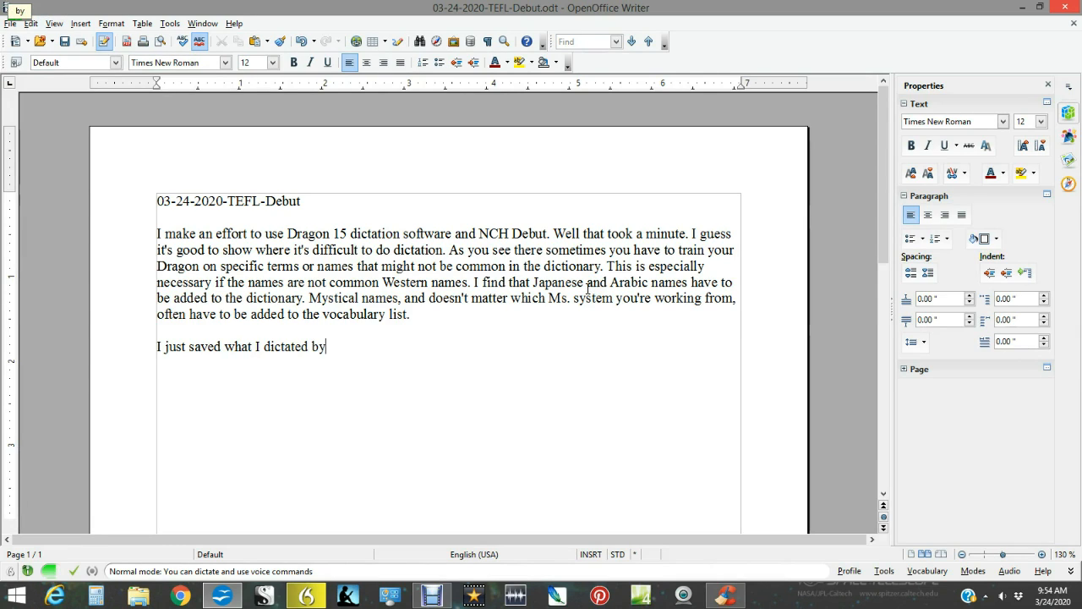
pyautogui.write(' telling Dragon')
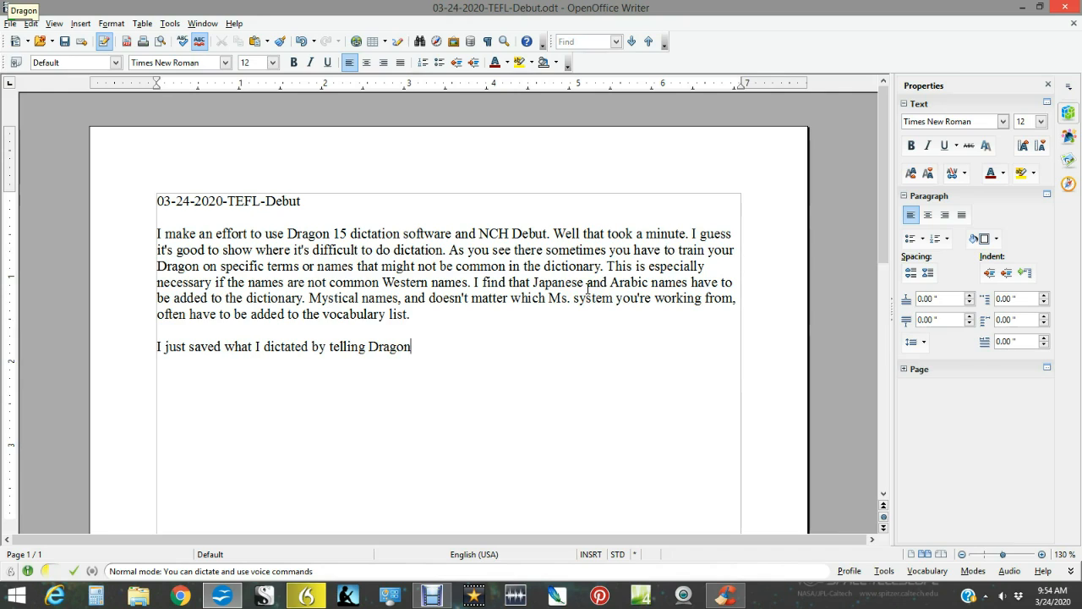
# Continue the second paragraph with the phrase "press control S" enclosed in quotation marks.
pyautogui.write('"')
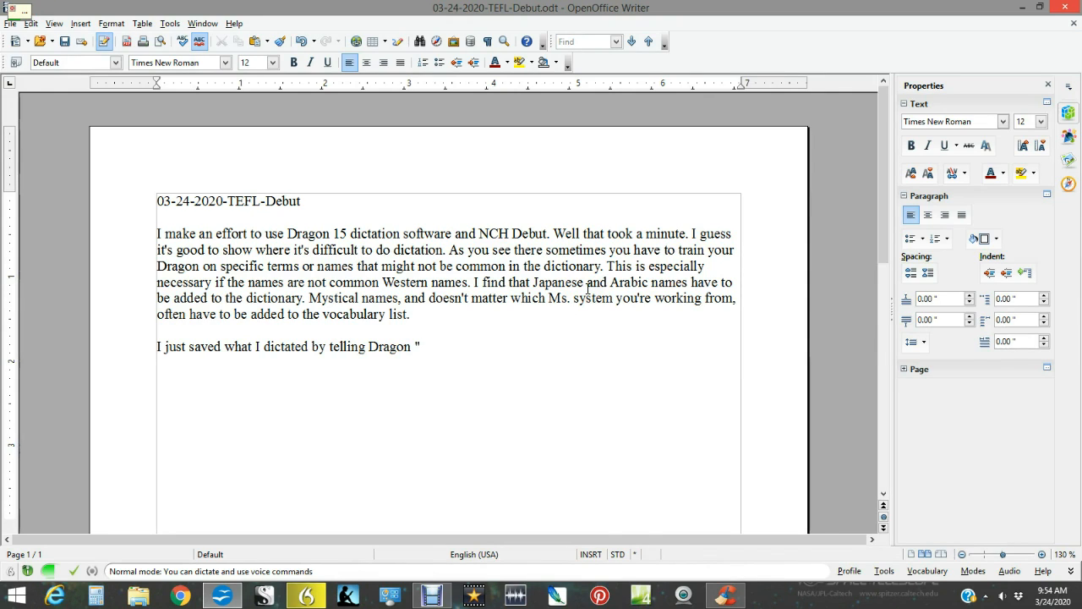
pyautogui.write('press')
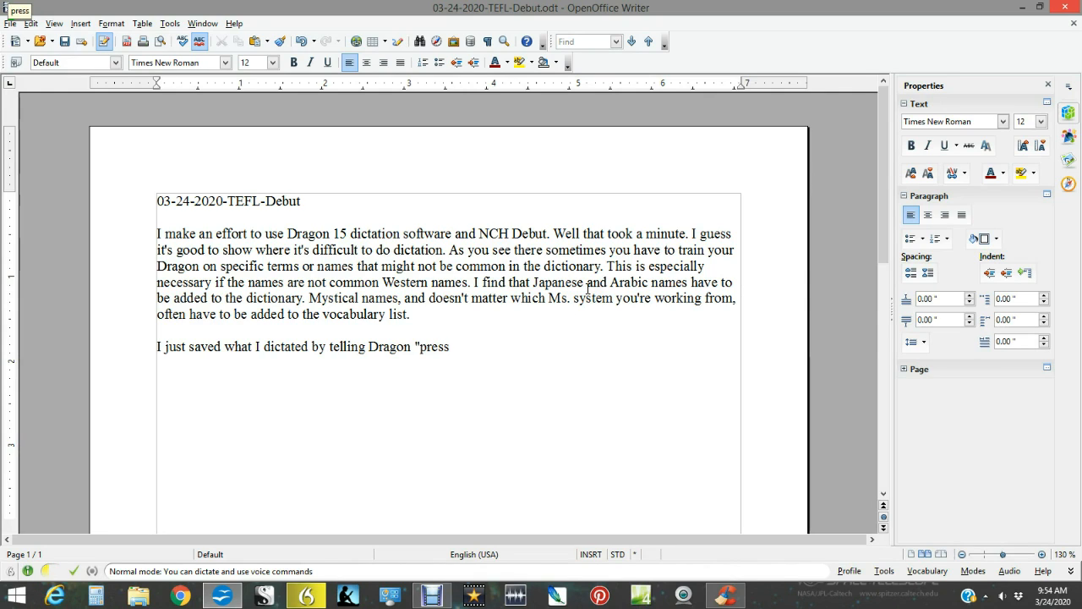
pyautogui.write(' control')
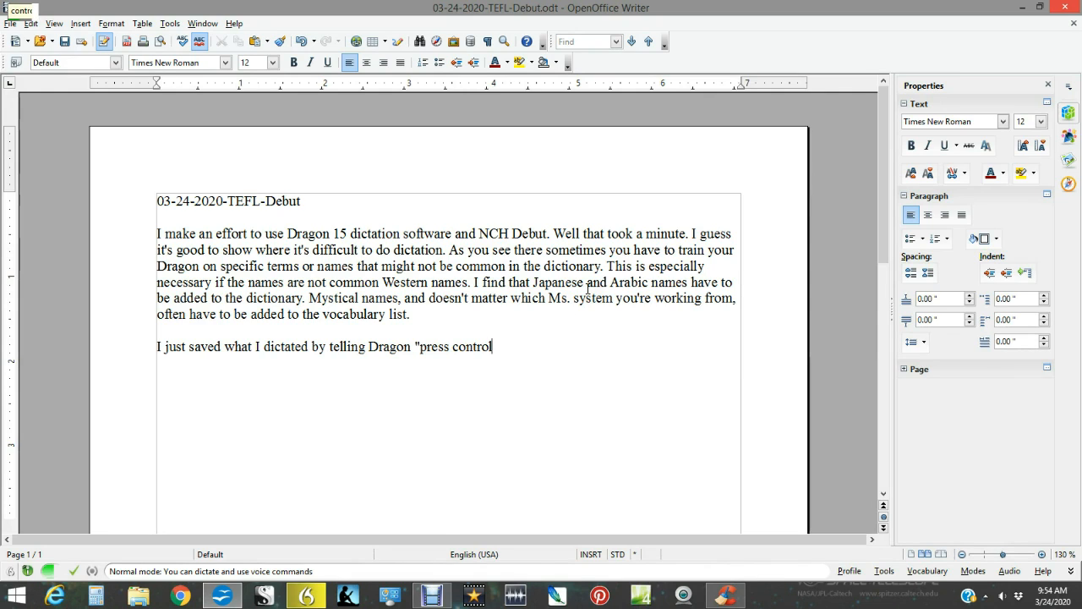
pyautogui.write('S"')
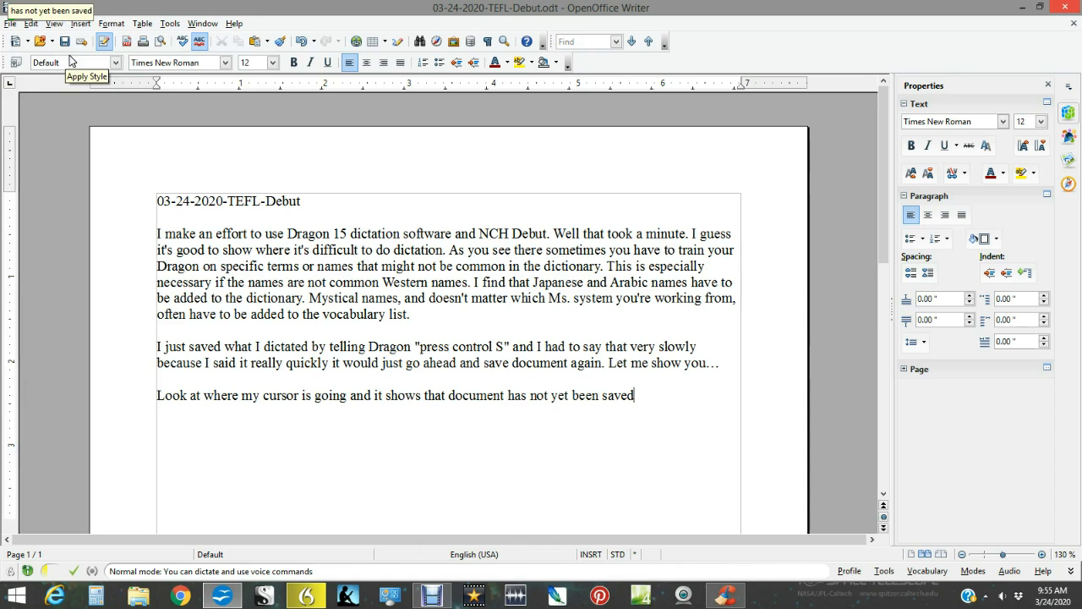
# Save the document again and end the sentence "Look at where my cursor is going…" with a period.
pyautogui.hotkey('ctrl', 's')
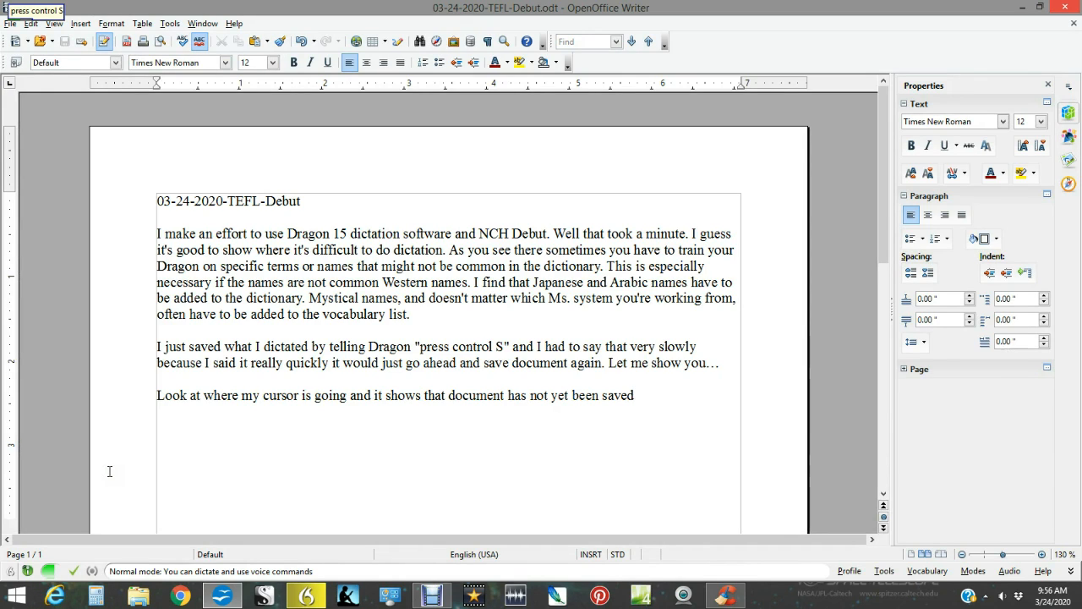
pyautogui.write('.')
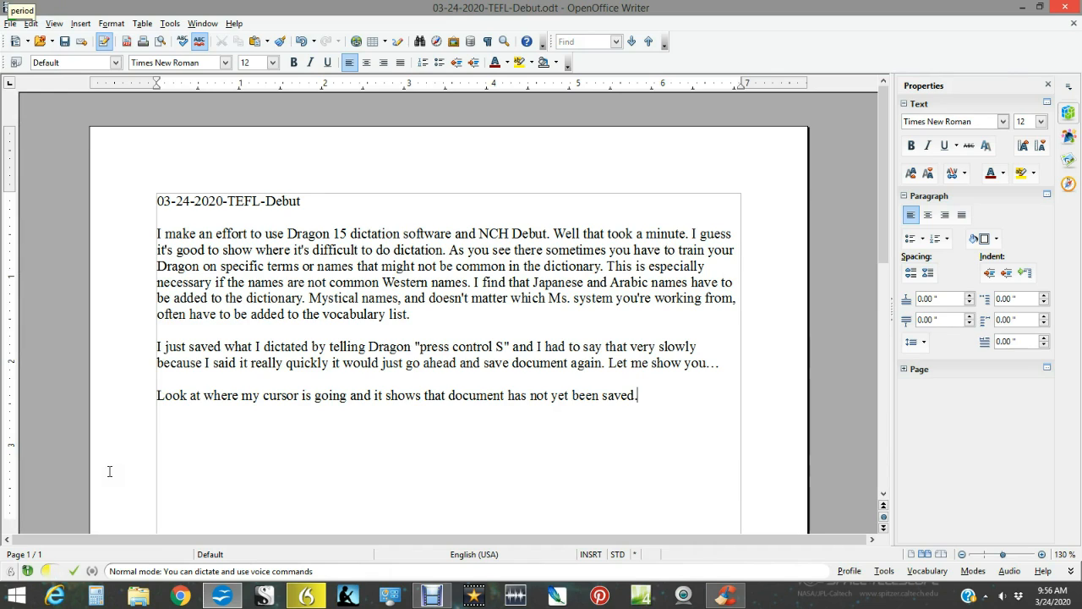
pyautogui.write(' Now you see that the document has been saved because the little')
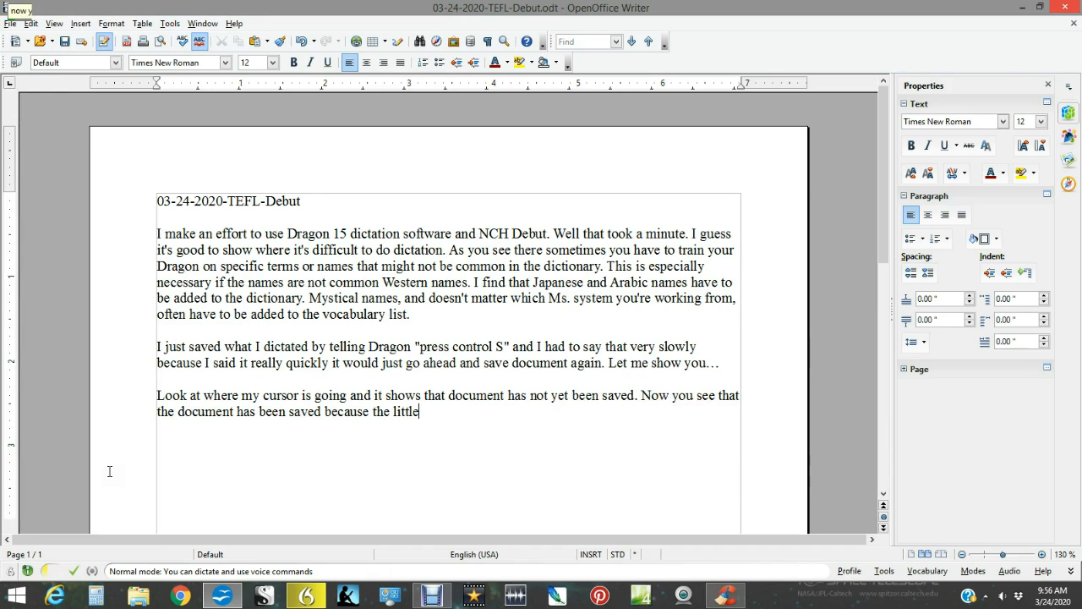
pyautogui.write(' floppy disk went')
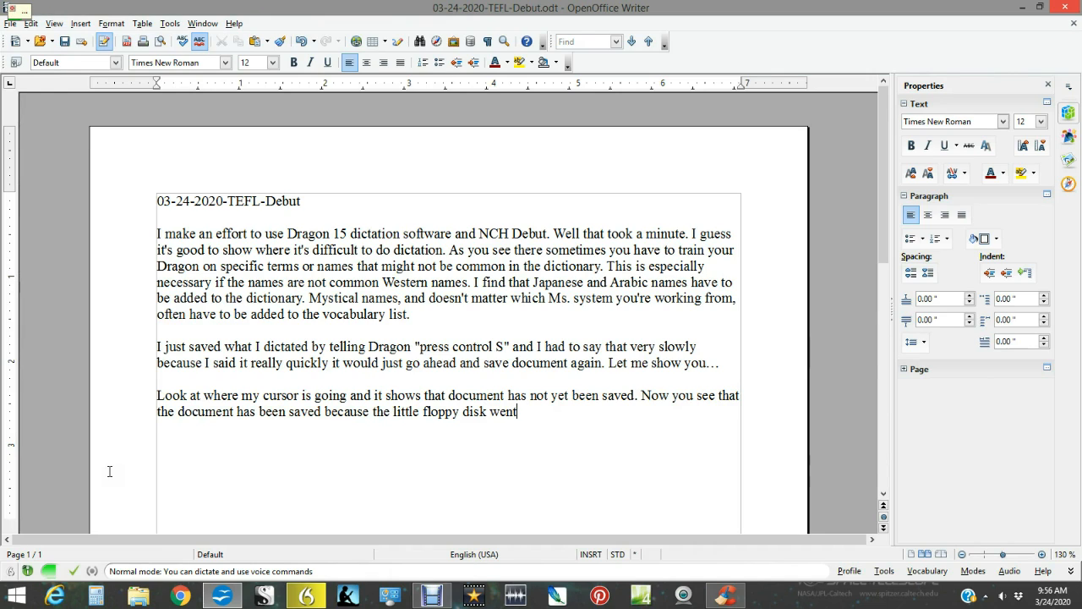
pyautogui.write(' pale')
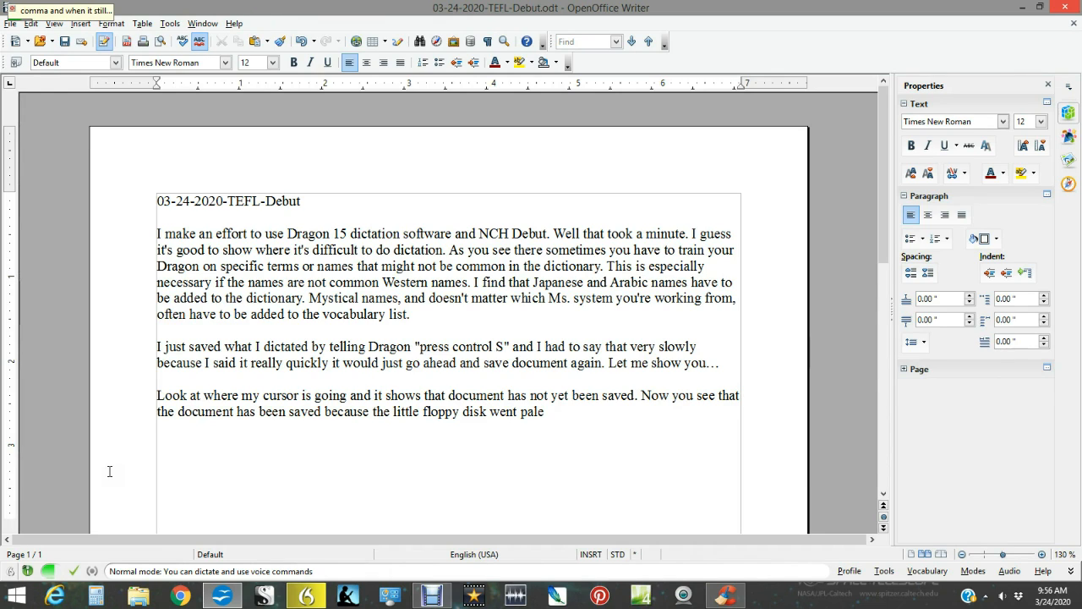
# Continue the last sentence with ", and when it still needs to be saved the little floppy disk is dark".
pyautogui.write(', and when it still needs to be saved the little floppy disk is')
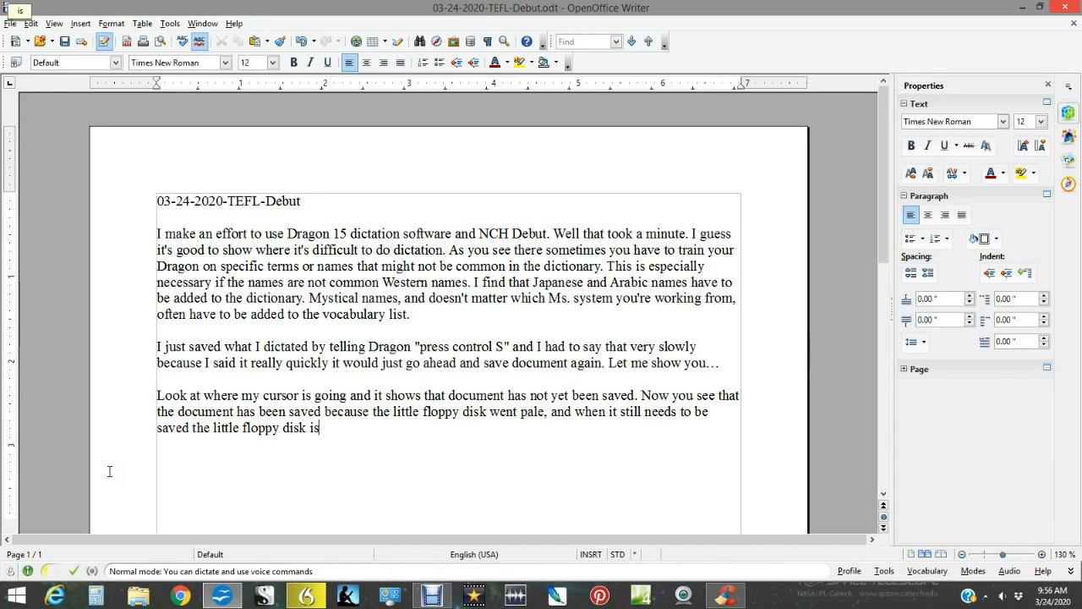
pyautogui.write(' dark')
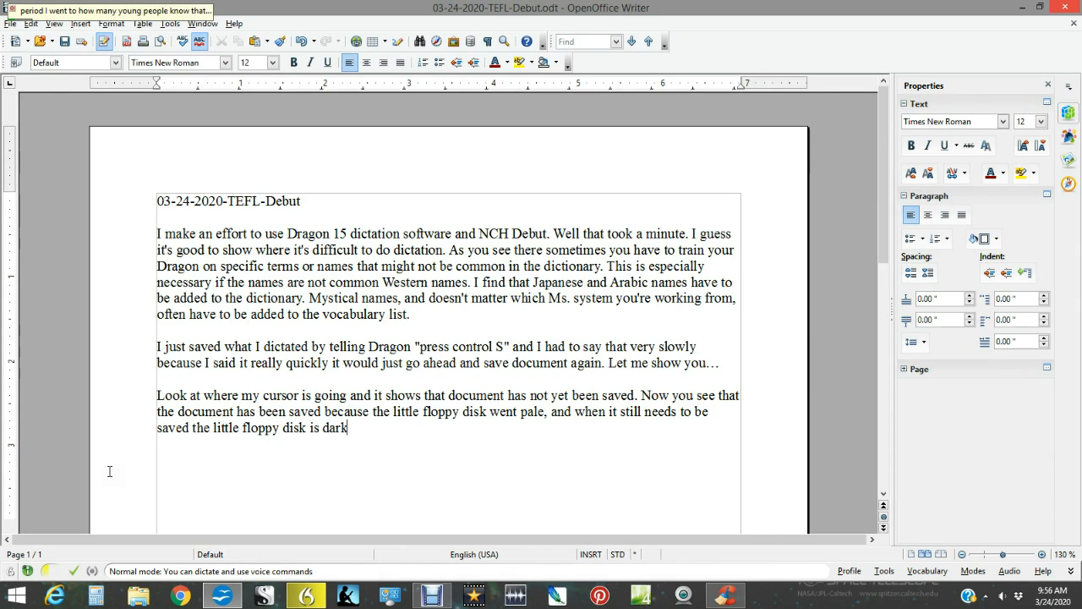
# End that sentence and add "I wonder how many young people know that that square icon up there for the save button".
pyautogui.write('. I wonder how many young people know that that square icon')
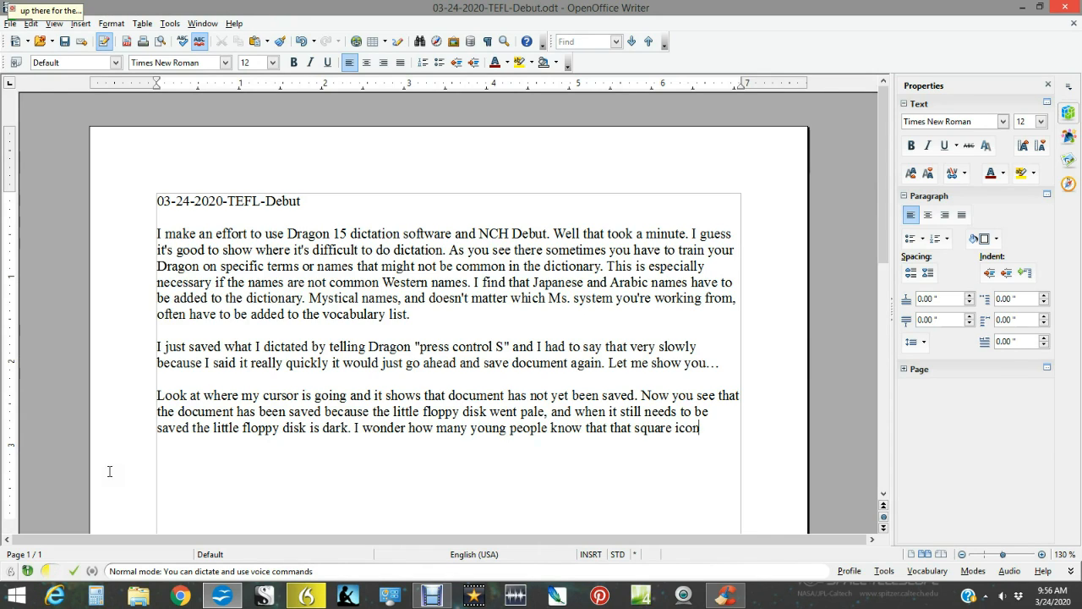
pyautogui.write(' up there for the save button')
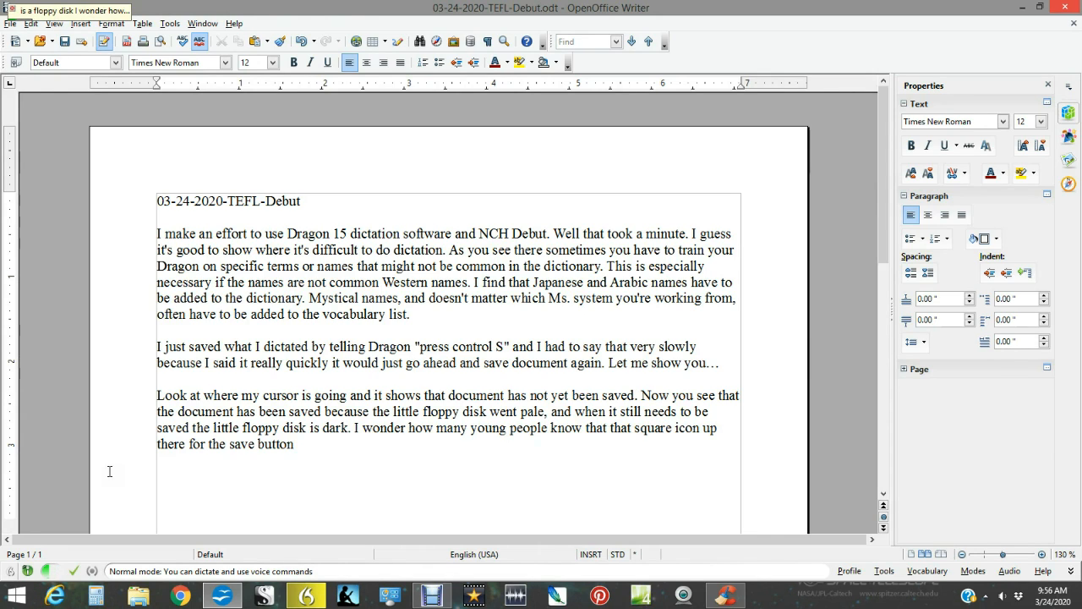
pyautogui.write(' is a floppy disk I wonder how many')
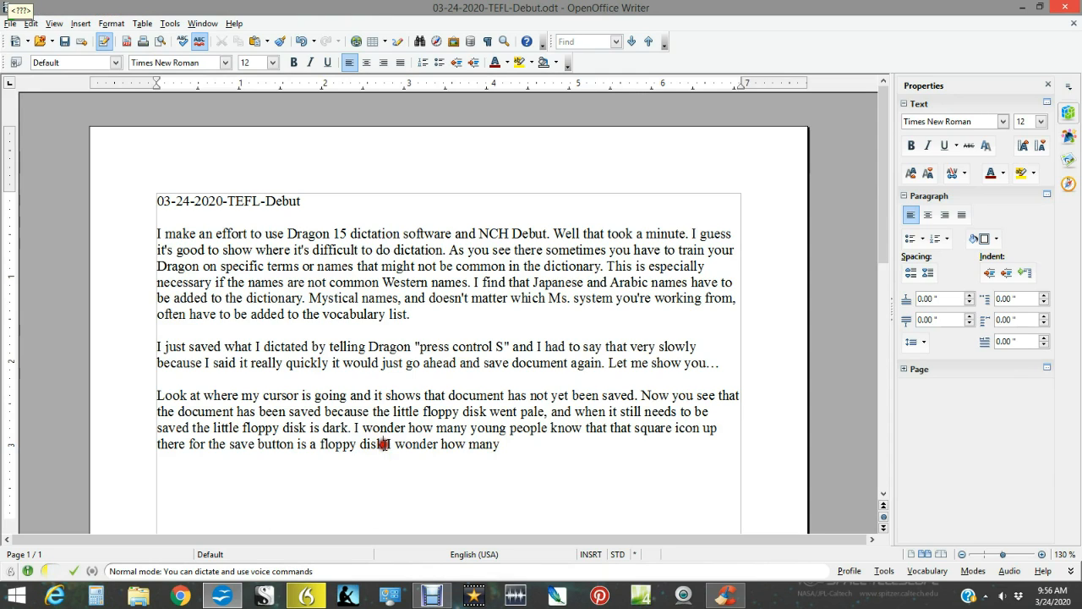
pyautogui.write('.')
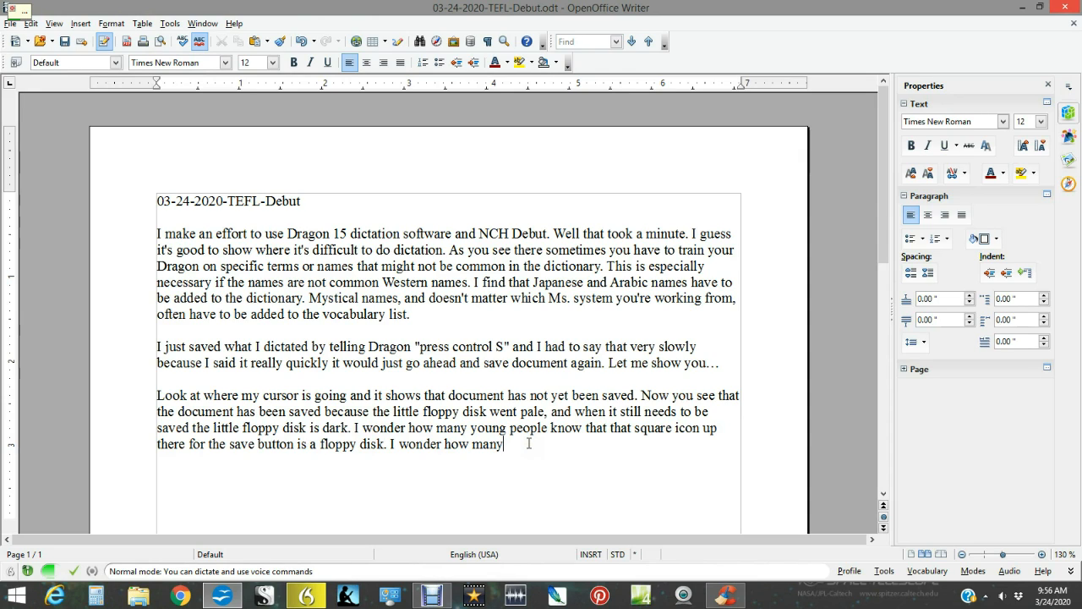
# Finish the paragraph with "is a floppy disk. I wonder how many young people have even seen a floppy disk except for in old movies.".
pyautogui.write('young people have even seen a floppy disk except for in old movies')
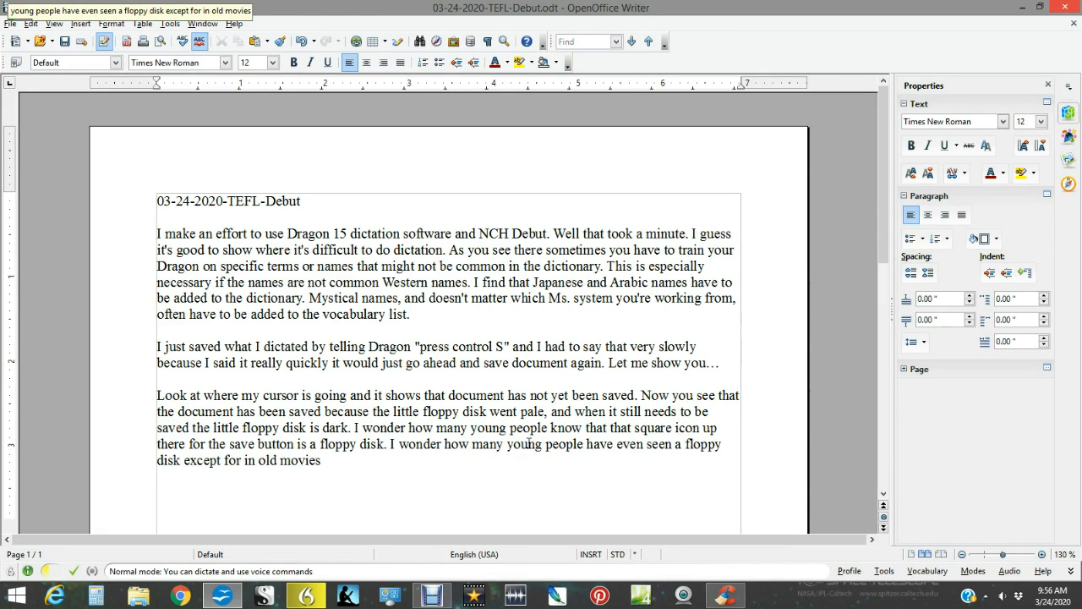
pyautogui.write('.')
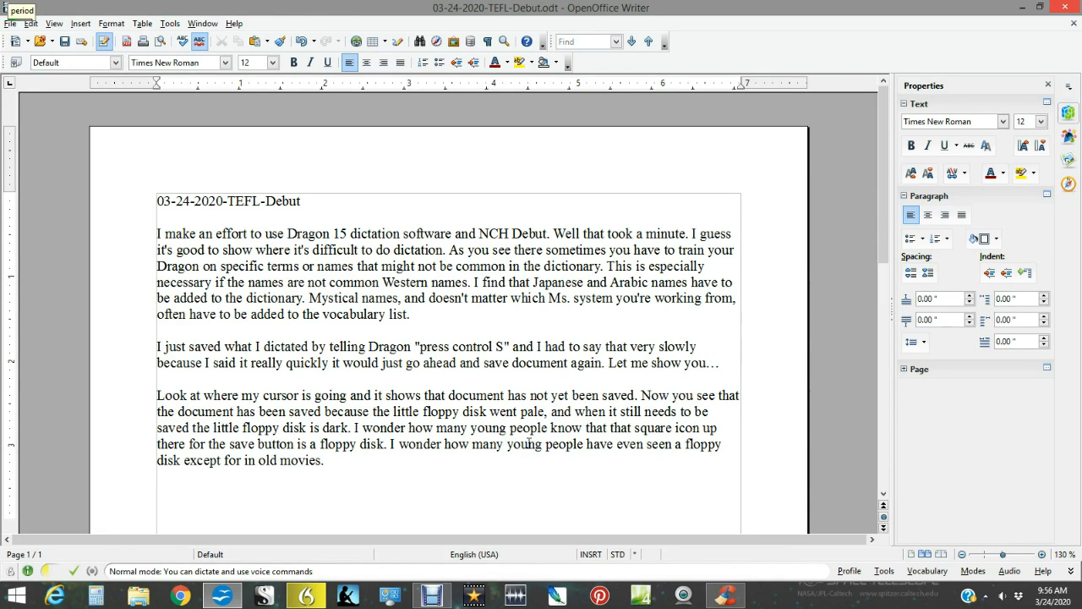
# Start a new paragraph after a blank line with "As I'm doing decluttering in preparation to paint my apartment while I'm living in it".
pyautogui.press('Return')
pyautogui.press('Return')
pyautogui.write("As I'm doing decluttering")
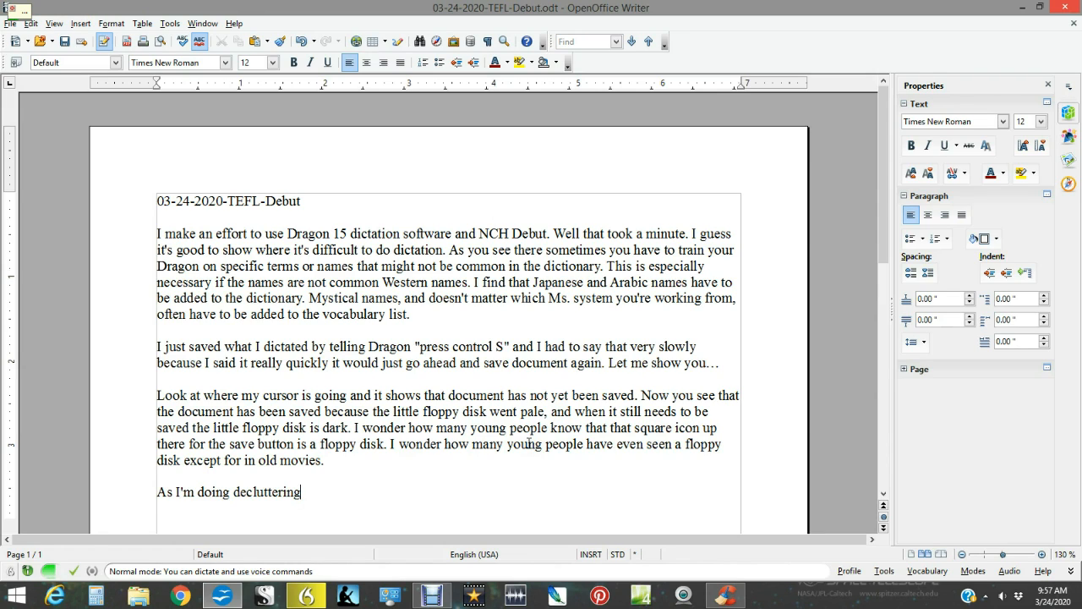
pyautogui.write(" in preparation to paint my apartment while I'm living in it")
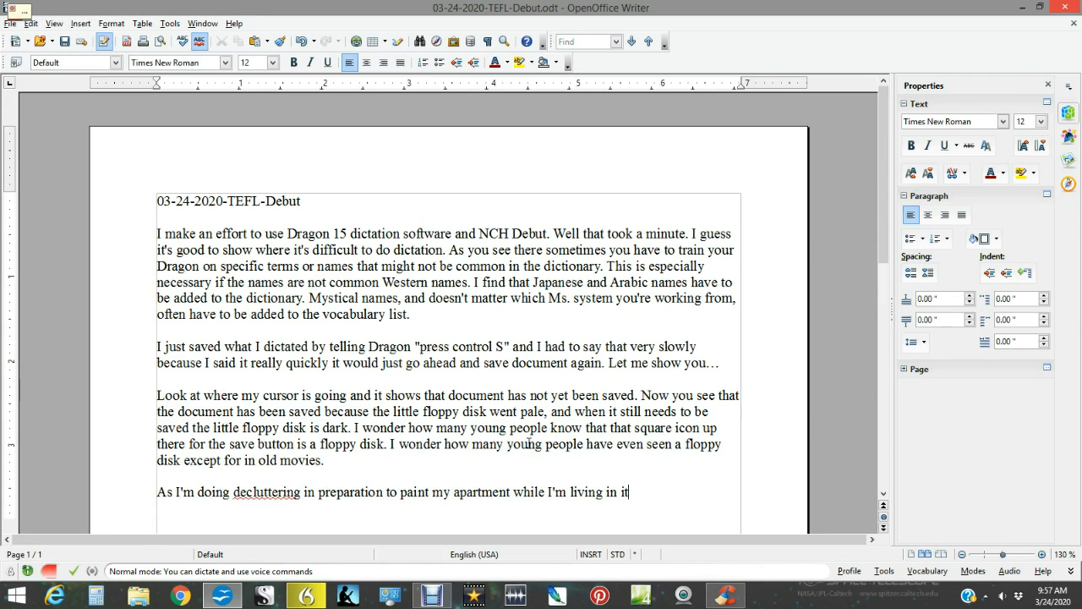
pyautogui.write(' I fell across my collection')
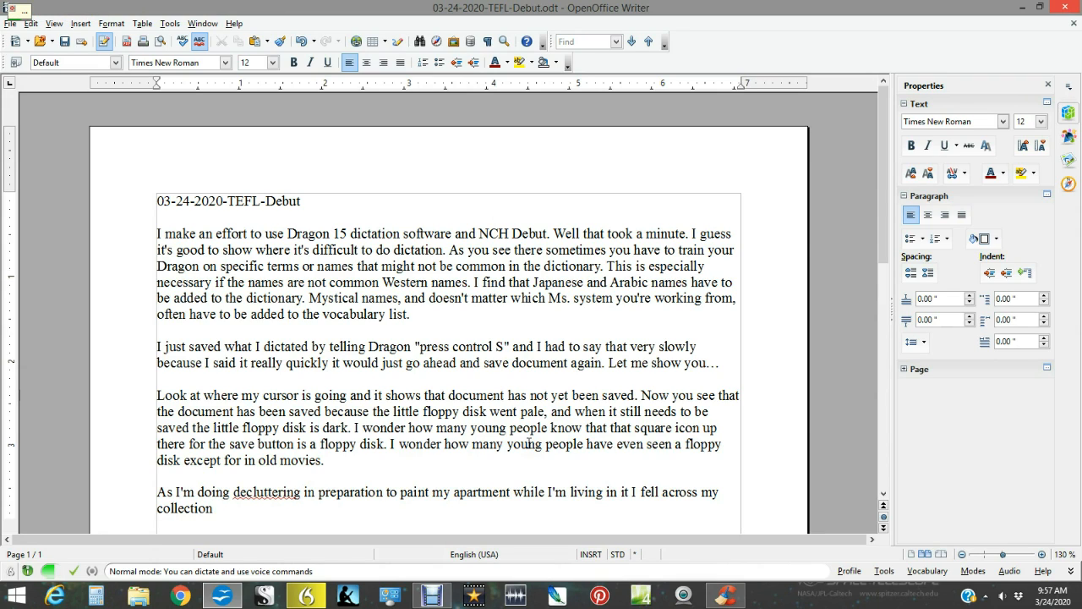
pyautogui.write(' of floppy disks')
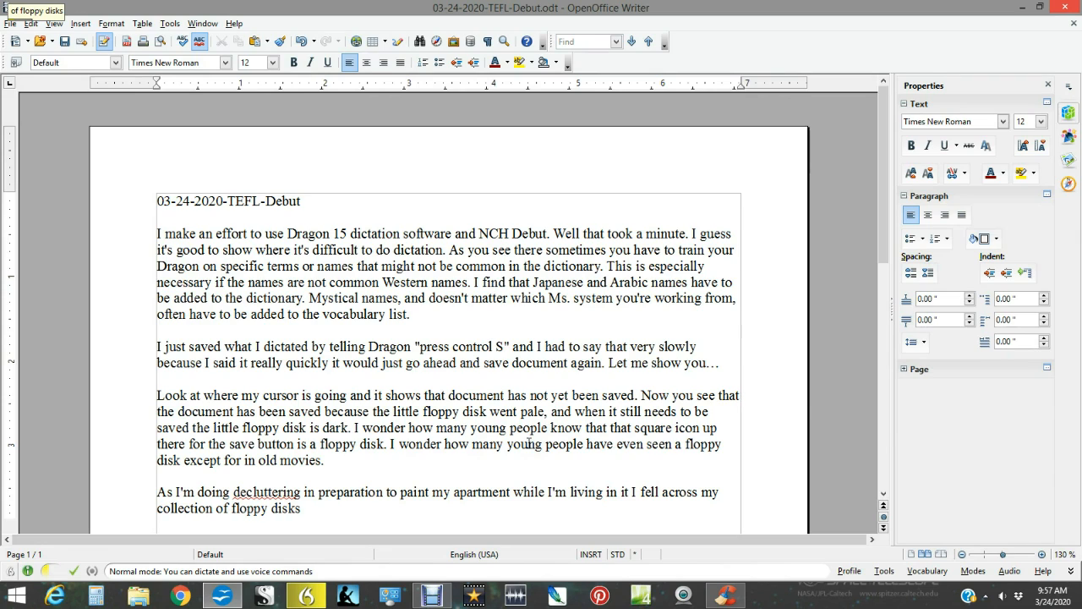
pyautogui.write(',')
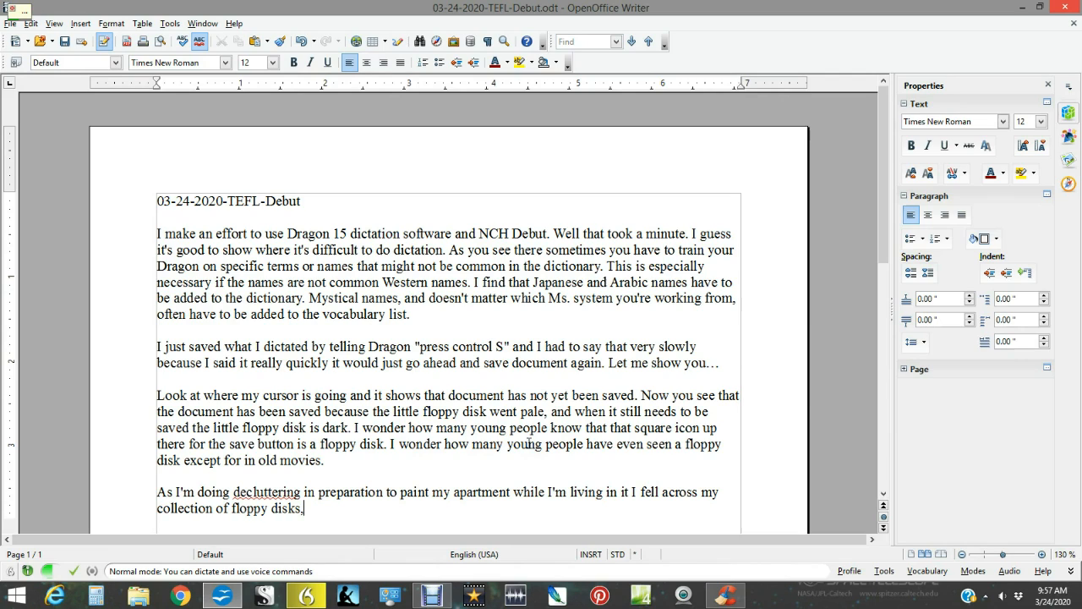
pyautogui.write(' zip drives')
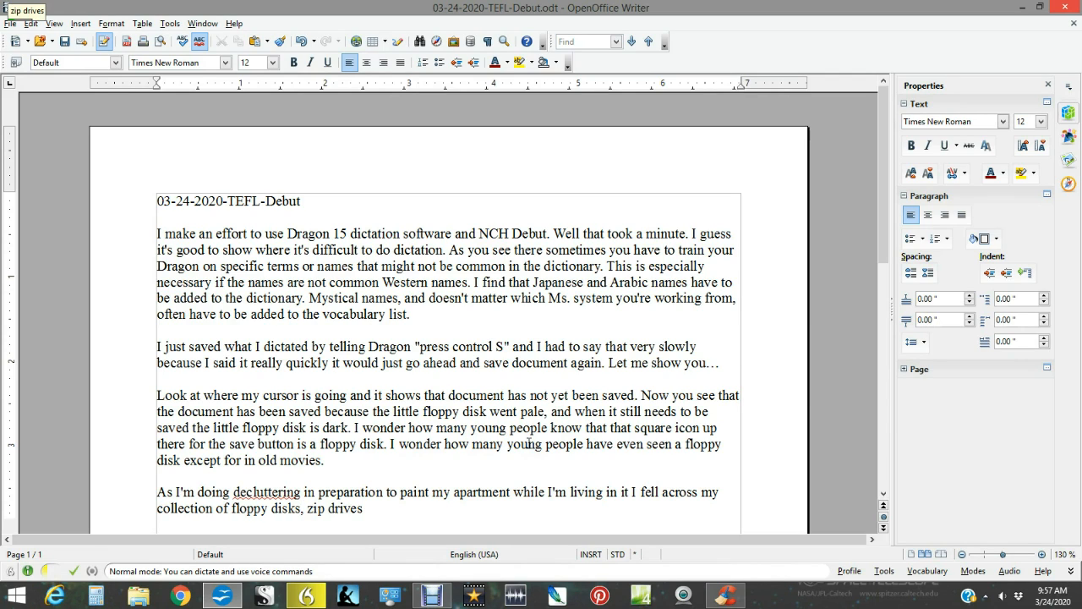
pyautogui.write(',')
# Complete the sentence with "I fell across my collection of floppy disks, zip drives, and old computer games, that I had quite forgotten I still had.".
pyautogui.write('and old computer games')
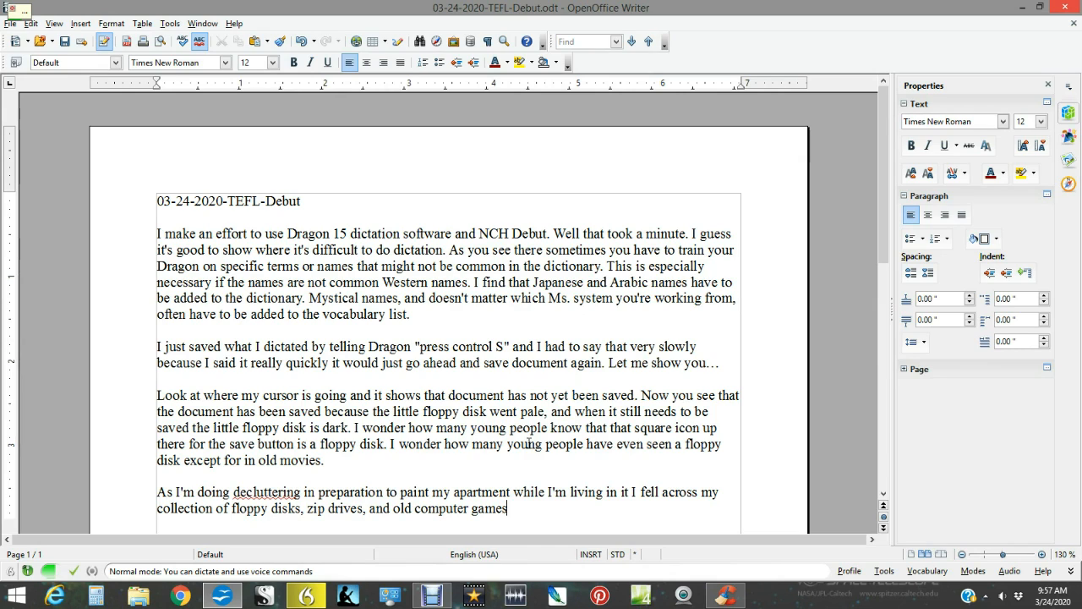
pyautogui.write(', that I had quite forgotten I')
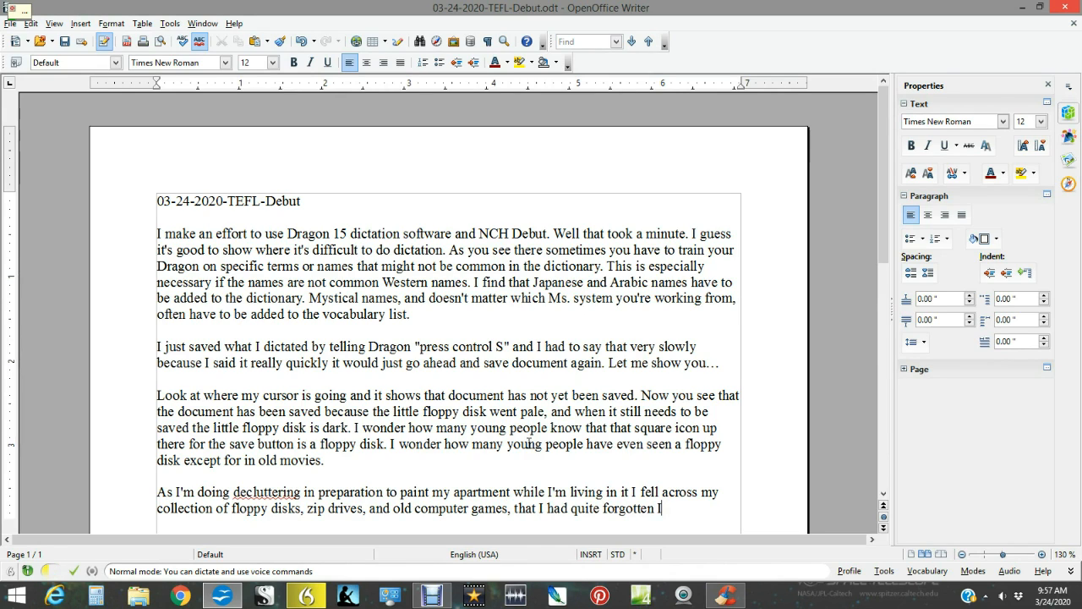
pyautogui.write(' still had.')
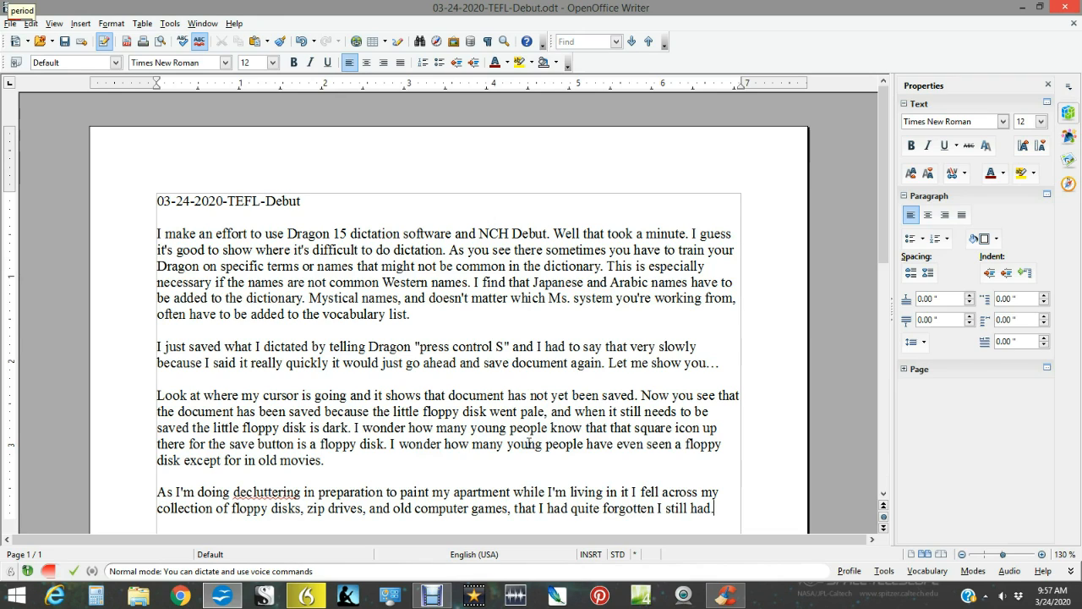
pyautogui.write(' I had my')
pyautogui.write(' son')
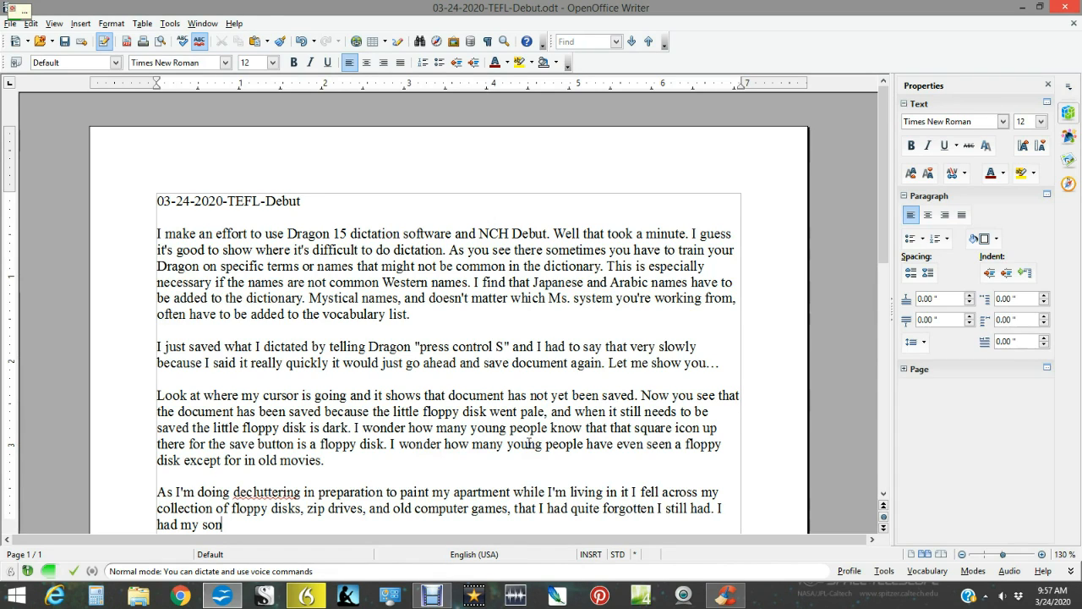
pyautogui.write(', Tosh,')
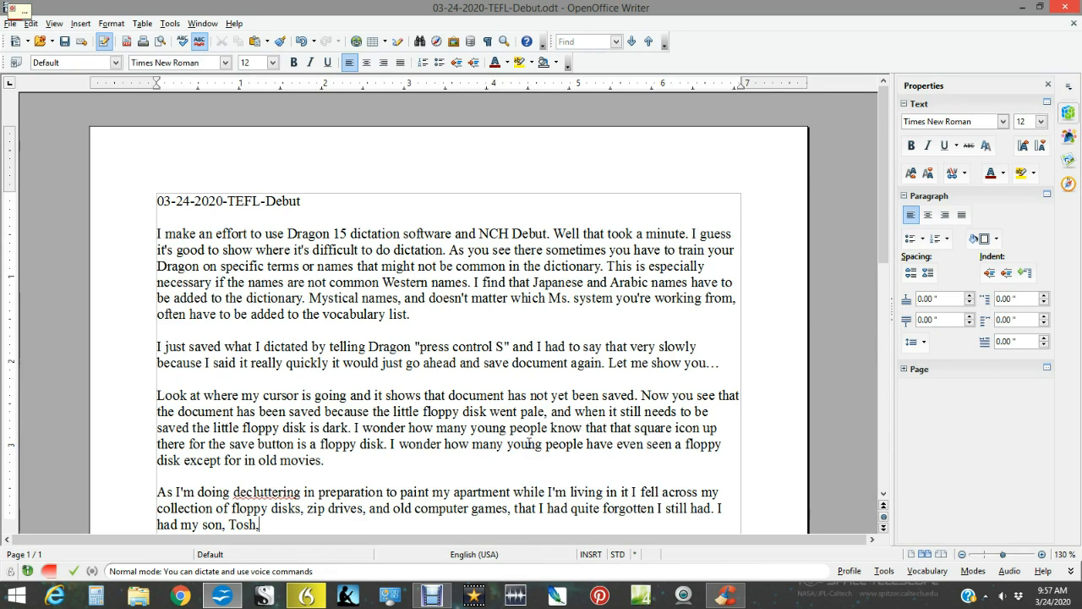
pyautogui.write(' take it all down to recycling')
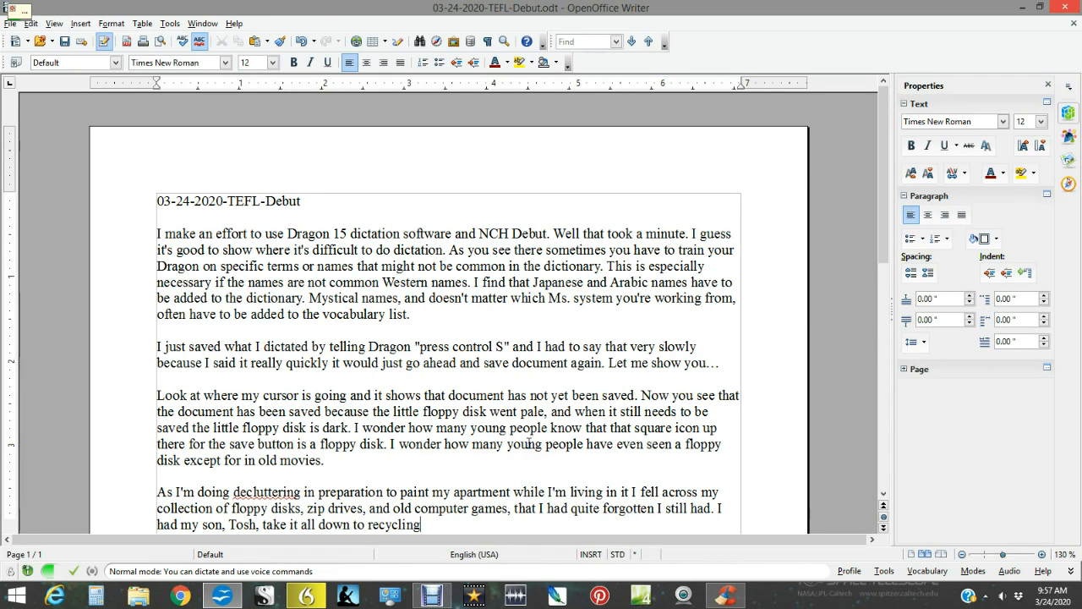
pyautogui.write('. I wish there was a')
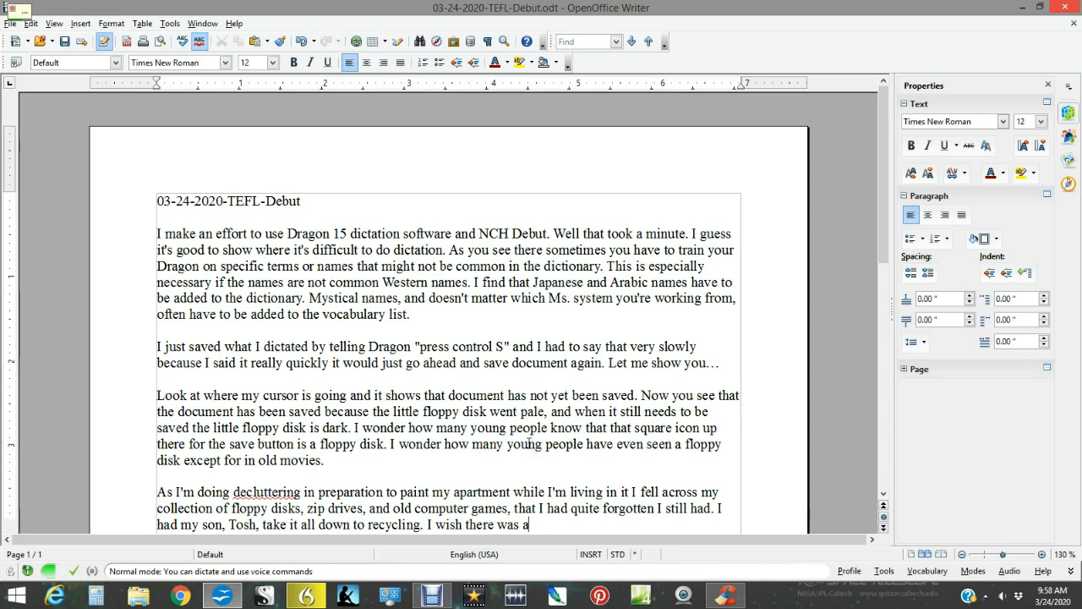
pyautogui.write(' been in the recycling room')
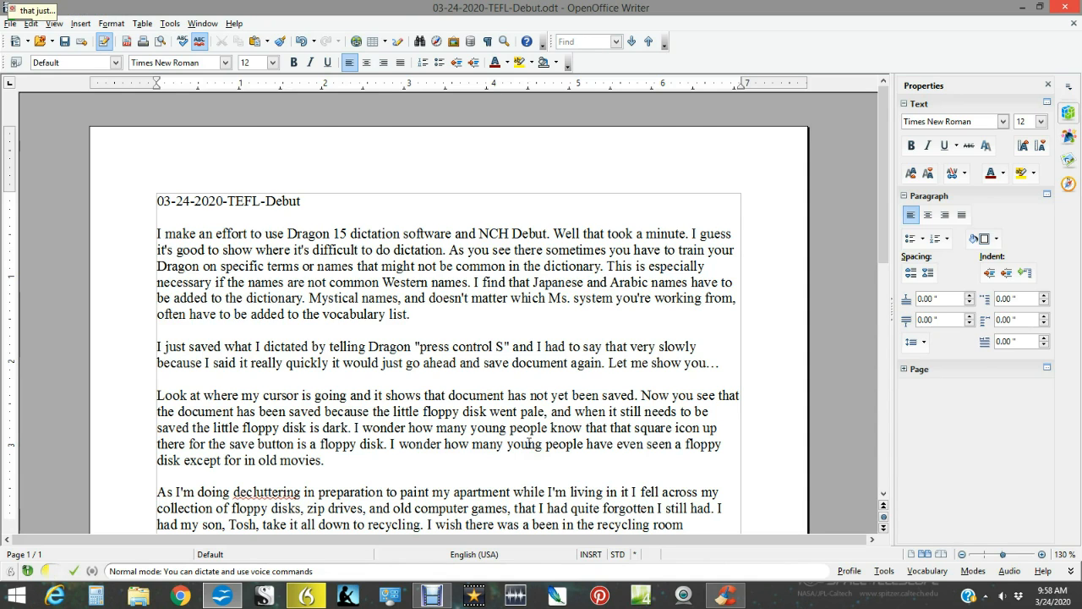
pyautogui.write(' that just dealt with')
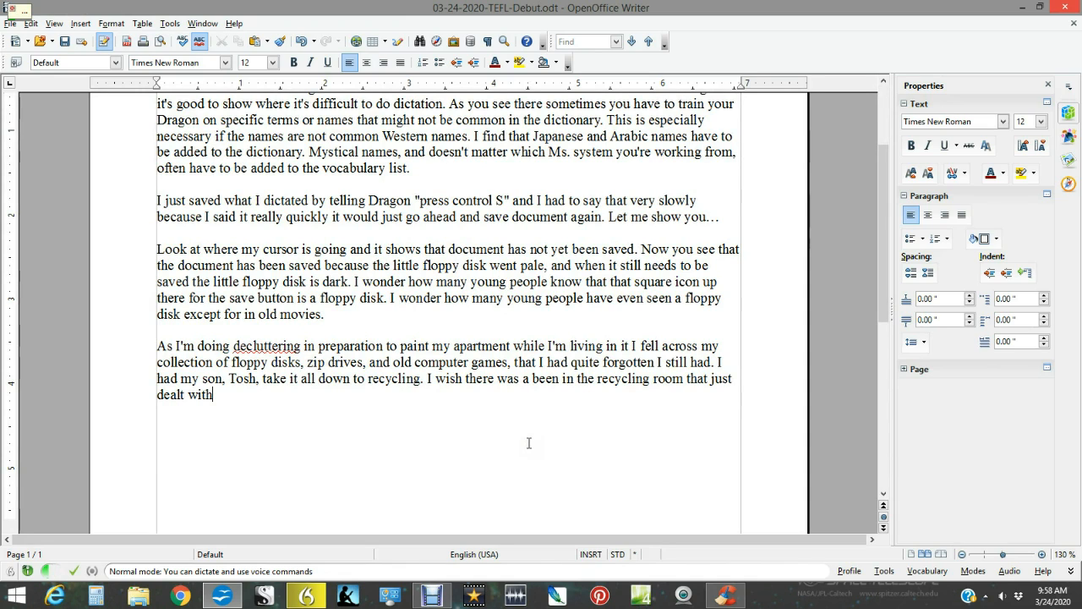
pyautogui.write(' E-waste')
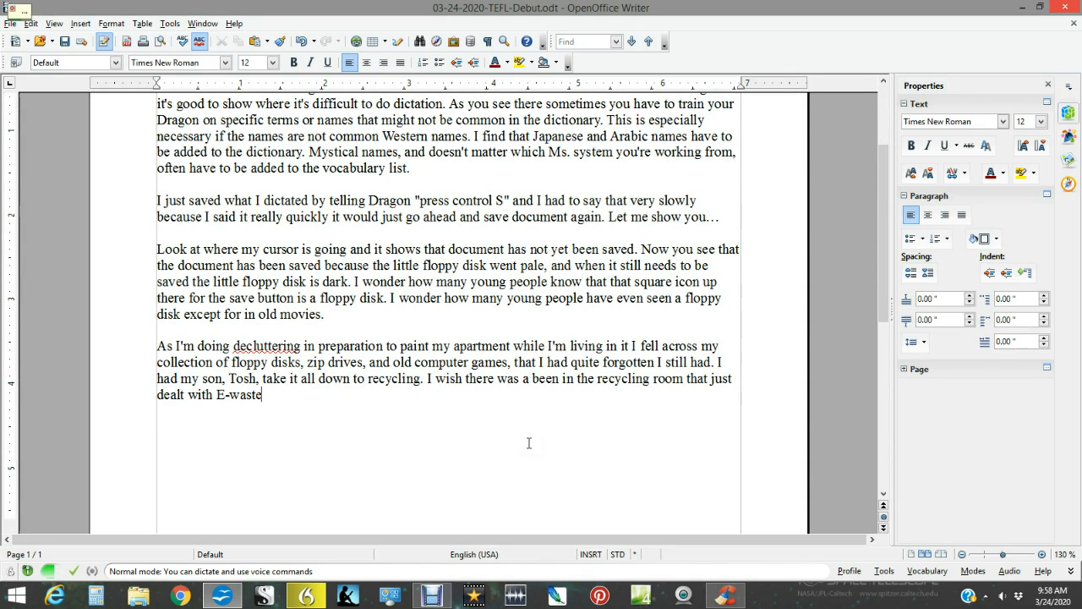
pyautogui.write('.')
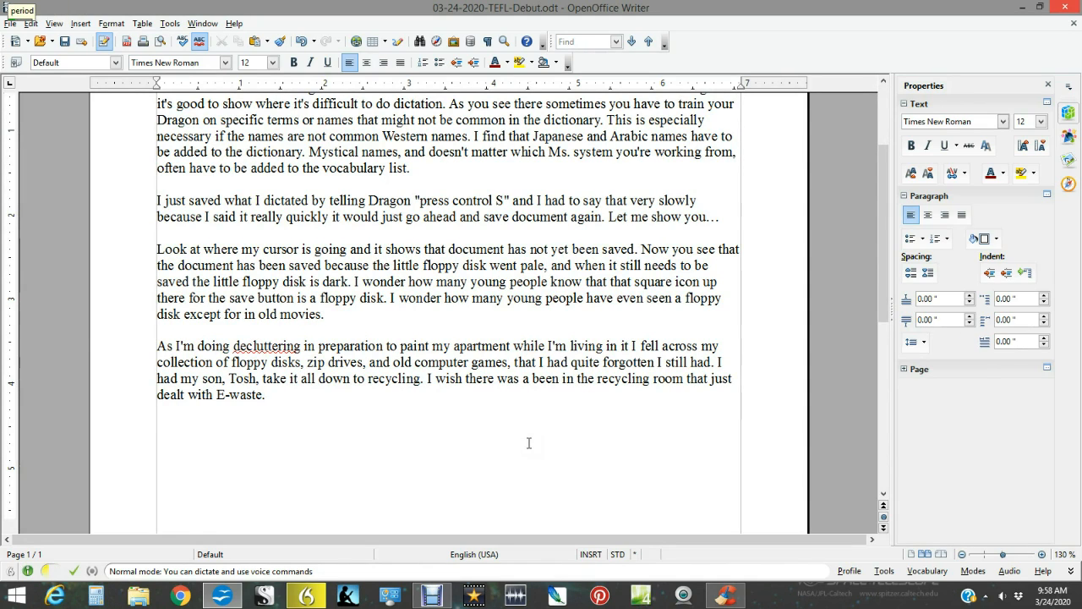
# Add "I wish there was a been in the recycling room that just dealt with E-waste." and start a new paragraph after a blank line.
pyautogui.press('Return')
pyautogui.press('Return')
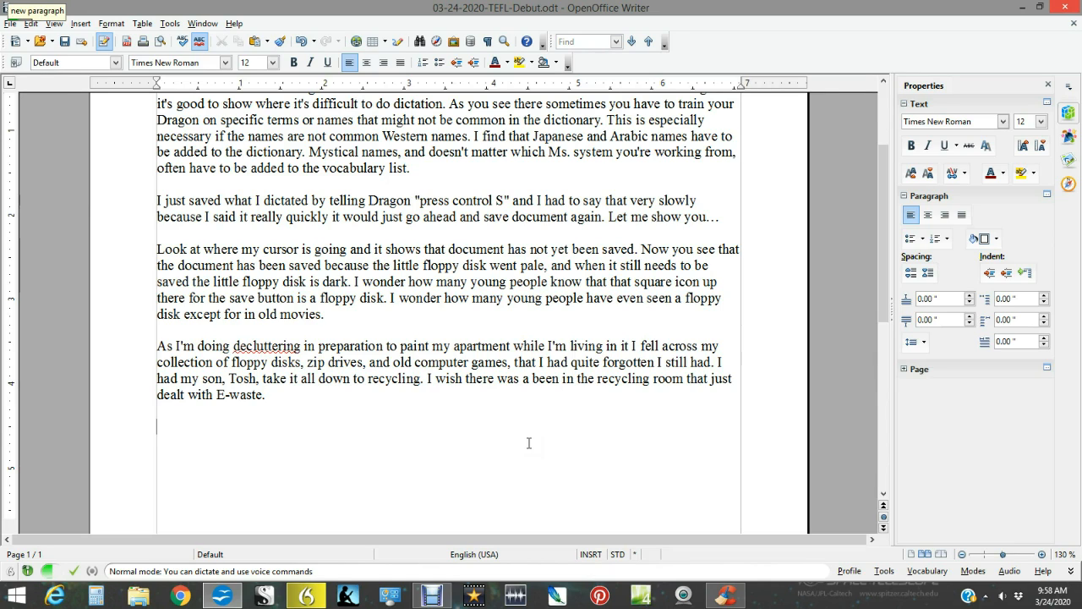
pyautogui.write('Could')
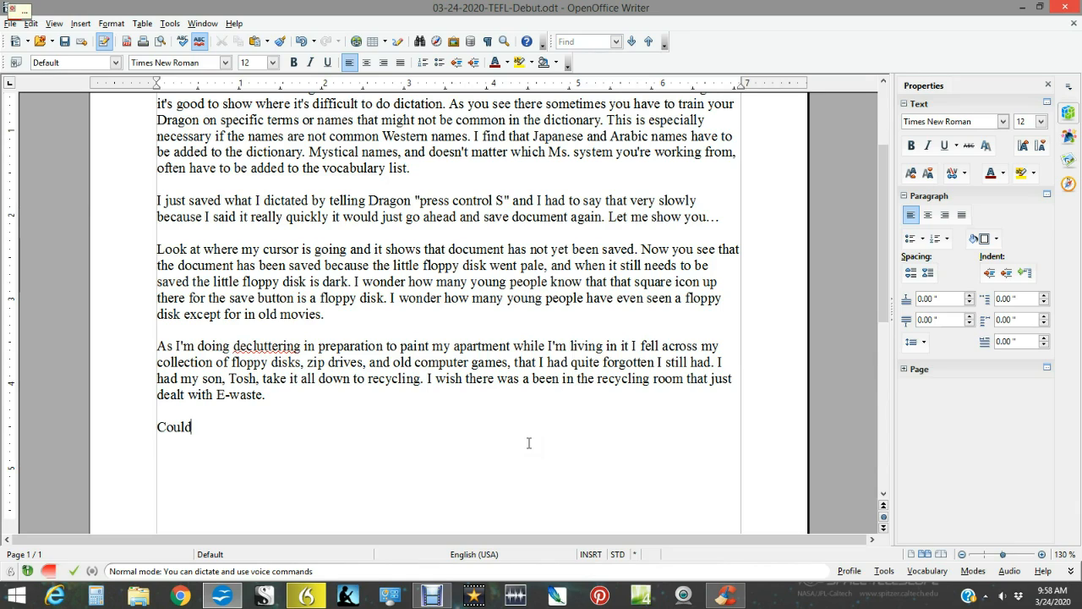
pyautogui.press('BackSpace')
pyautogui.press('BackSpace')
pyautogui.press('BackSpace')
pyautogui.press('BackSpace')
pyautogui.press('BackSpace')
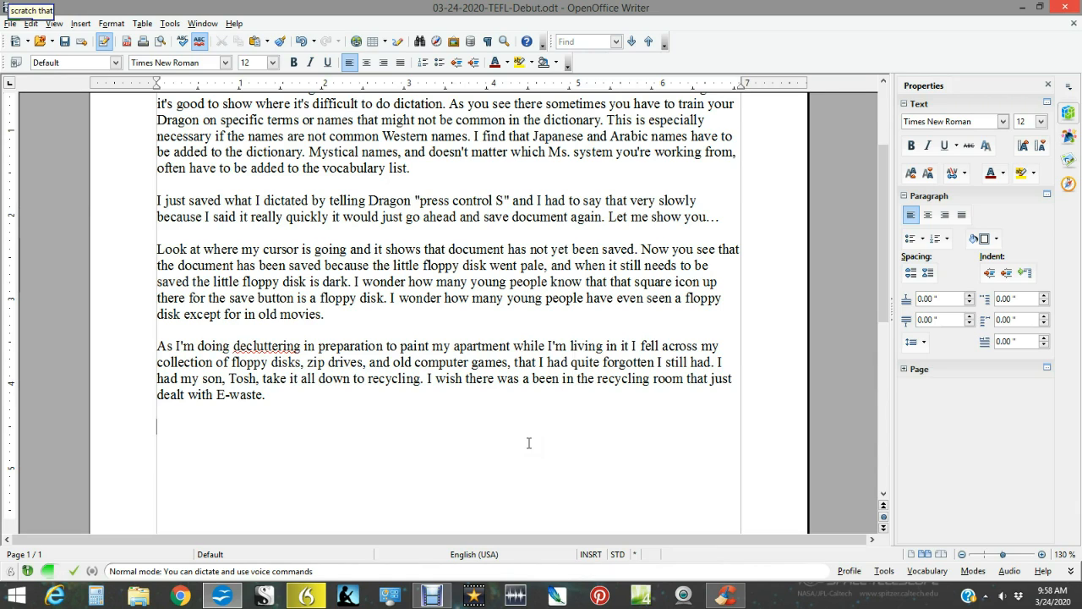
# Save the document and write "Now I'm going to look at my Debut screen capture software and see if I actually recorded all this.", followed by a blank line.
pyautogui.hotkey('ctrl', 's')
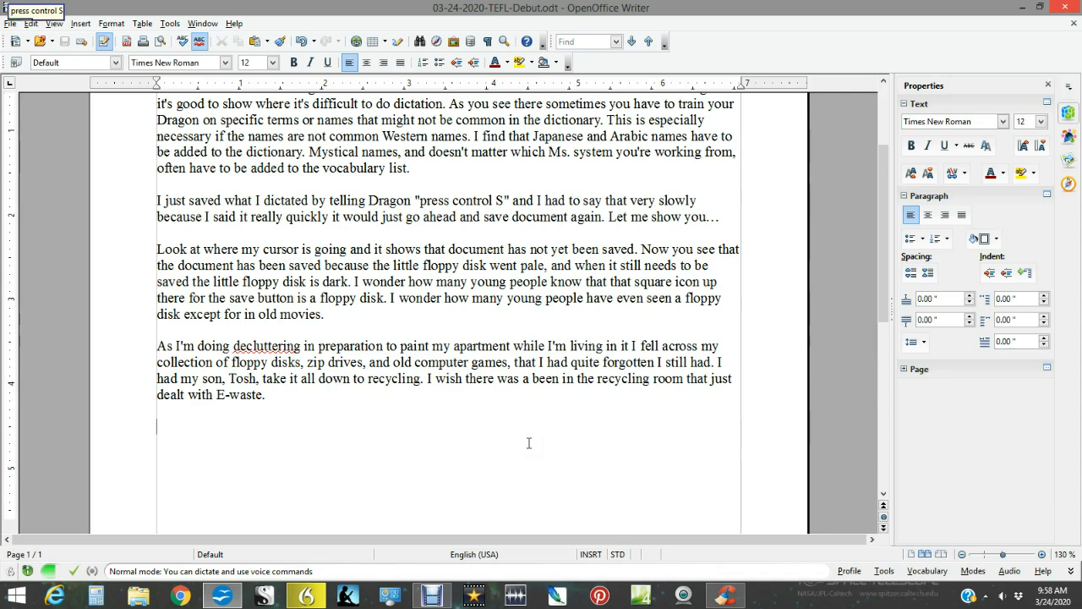
pyautogui.write("Now I'm going to")
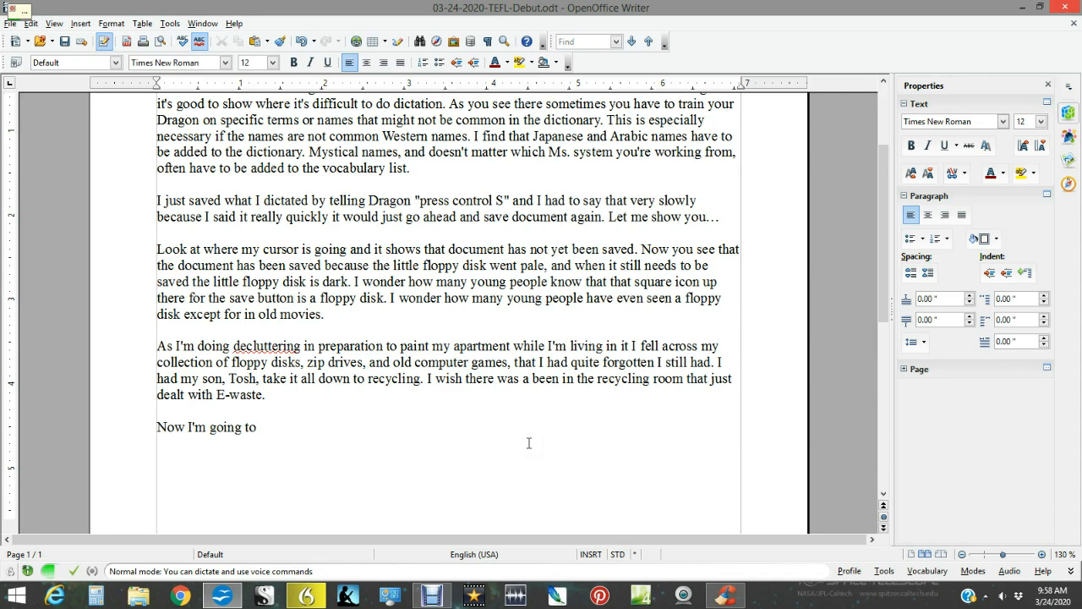
pyautogui.write(' look at my Debut screen capture')
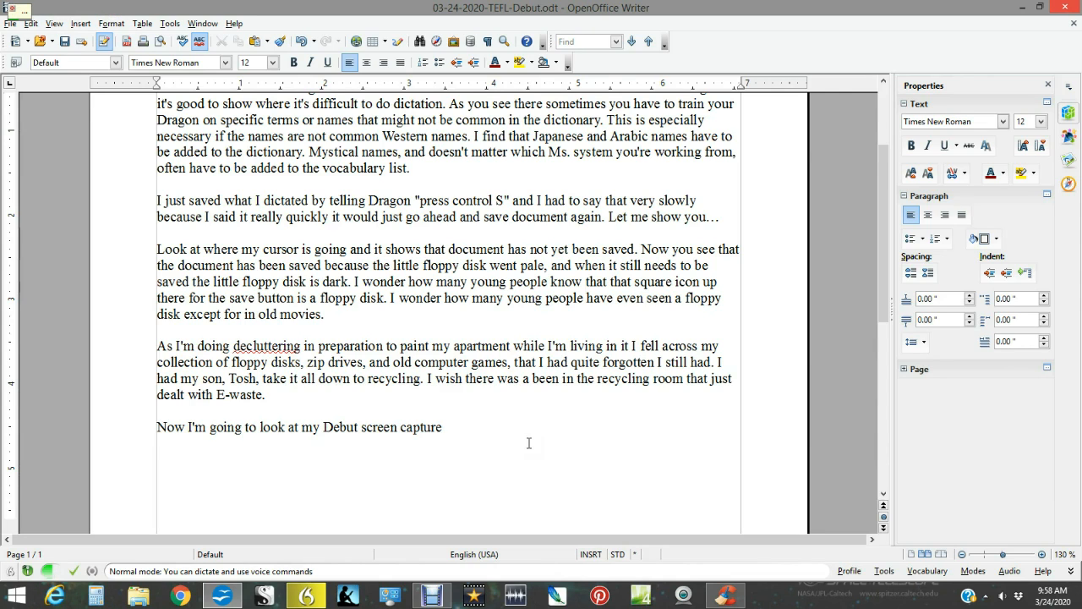
pyautogui.write(' software and see')
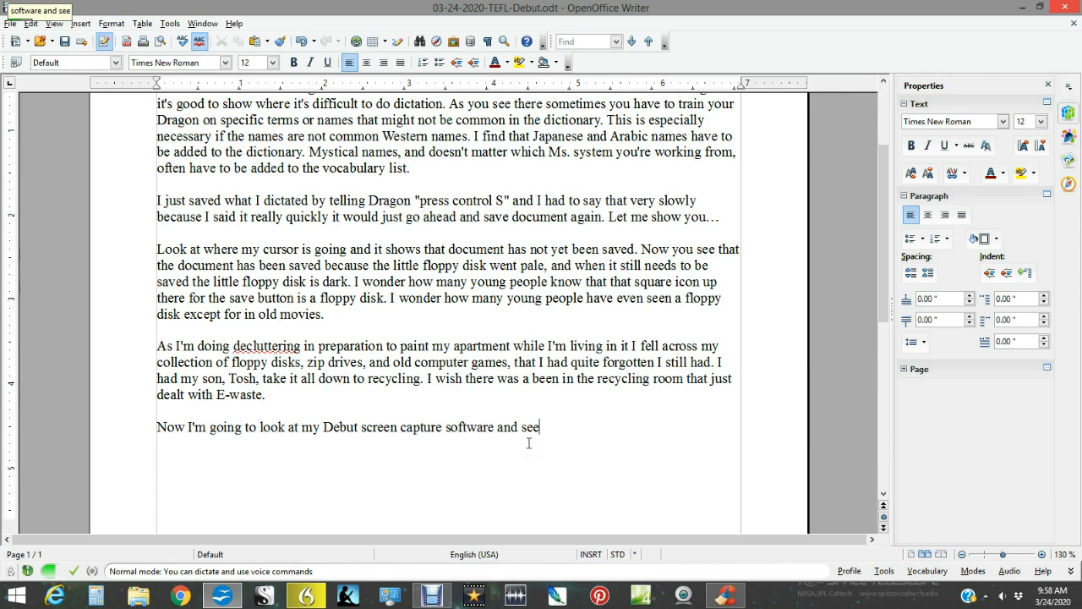
pyautogui.write(' if I actually')
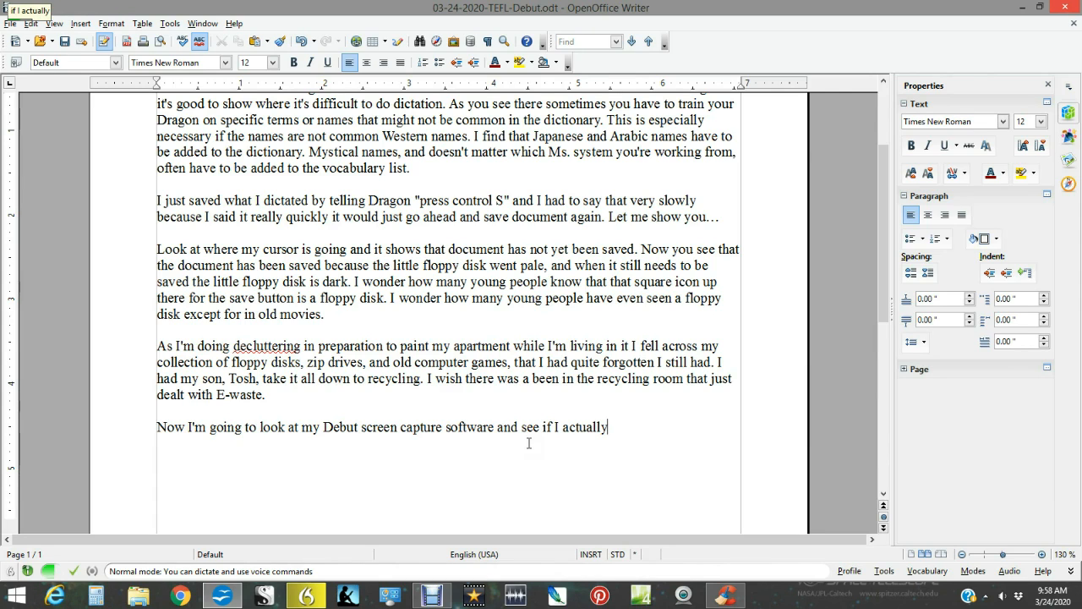
pyautogui.write(' recorded all this.')
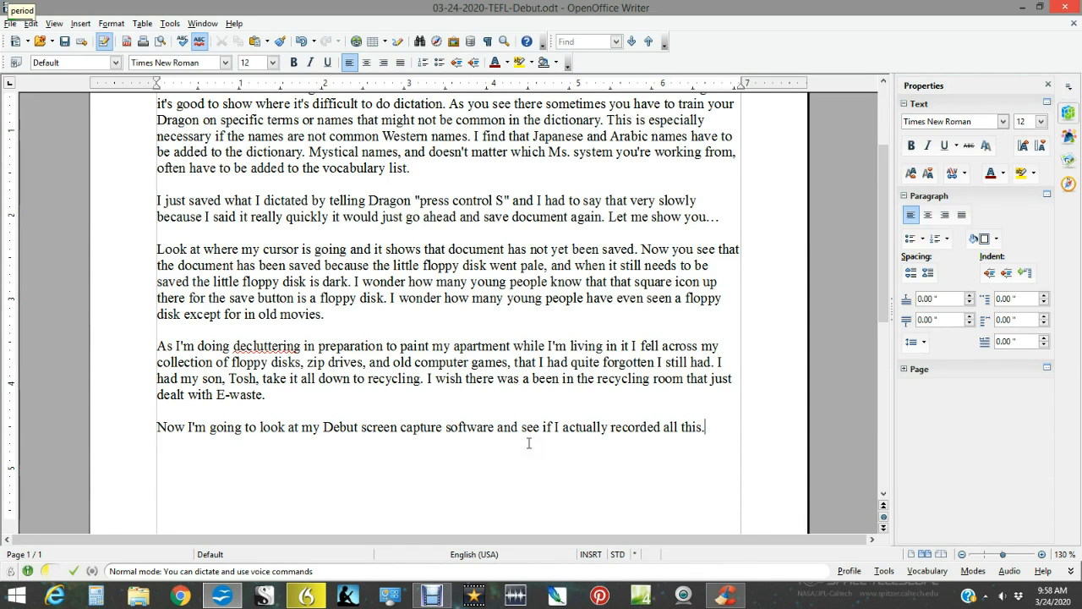
pyautogui.press('Return')
pyautogui.press('Return')
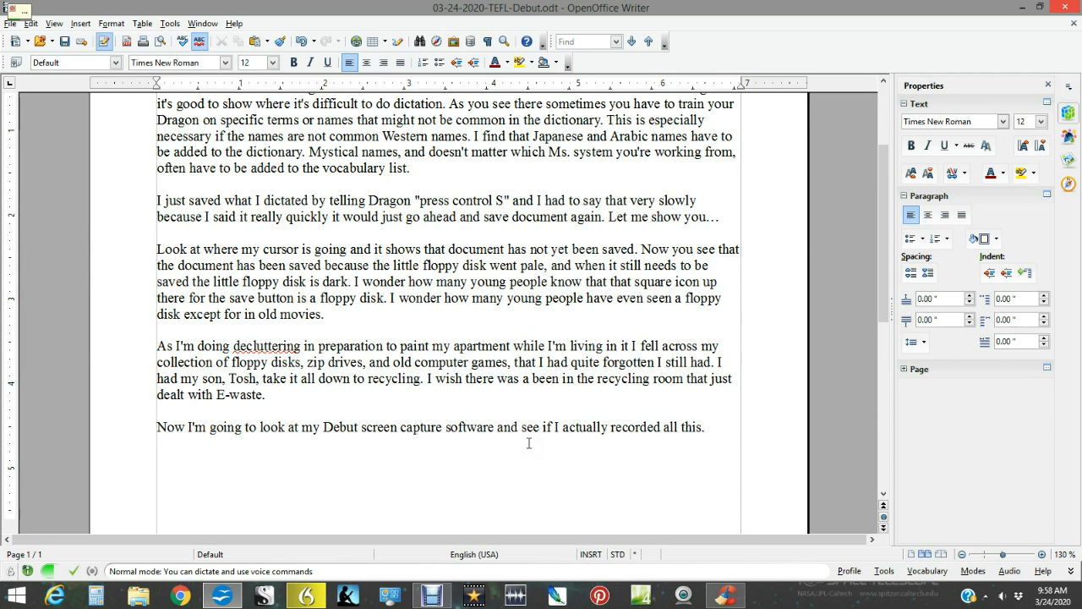
# Save the document and switch to Debut Video Capture Software to check on the screen recording.
pyautogui.hotkey('ctrl', 's')
pyautogui.moveTo(432, 597)
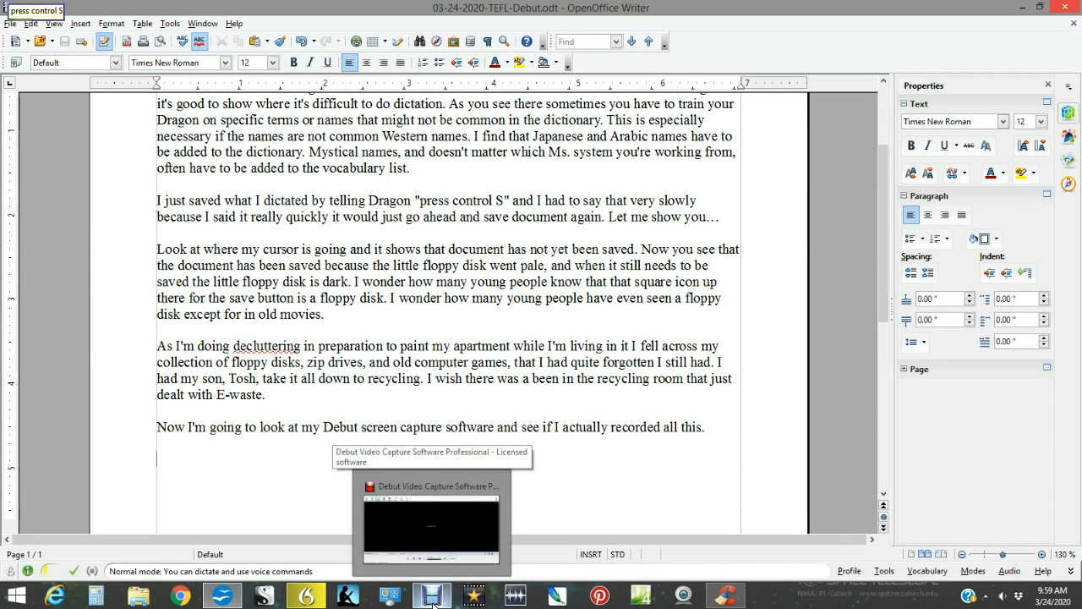
pyautogui.click(432, 600)
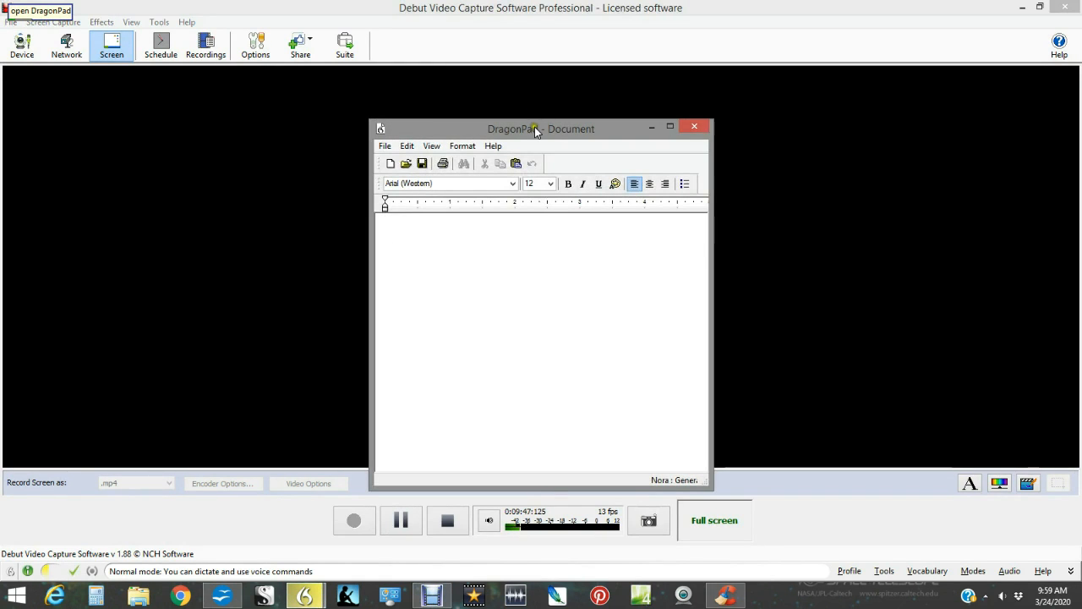
# Open DragonPad, set it off to the side, and write "This is Dragon 15's notepad that you can have open over your browser window.".
pyautogui.moveTo(538, 129); pyautogui.dragTo(916, 141)
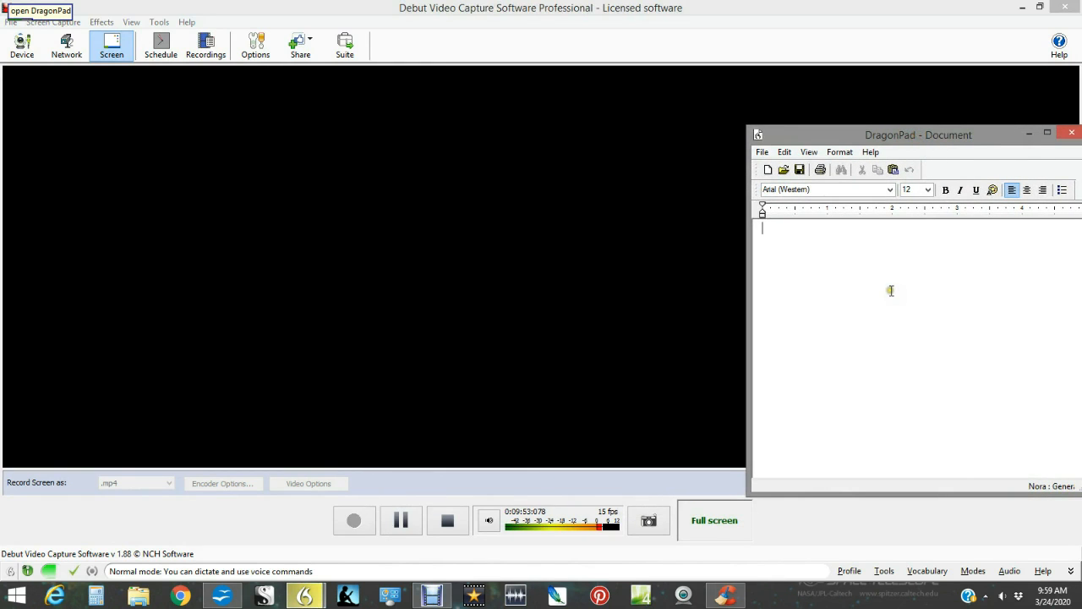
pyautogui.write('This is')
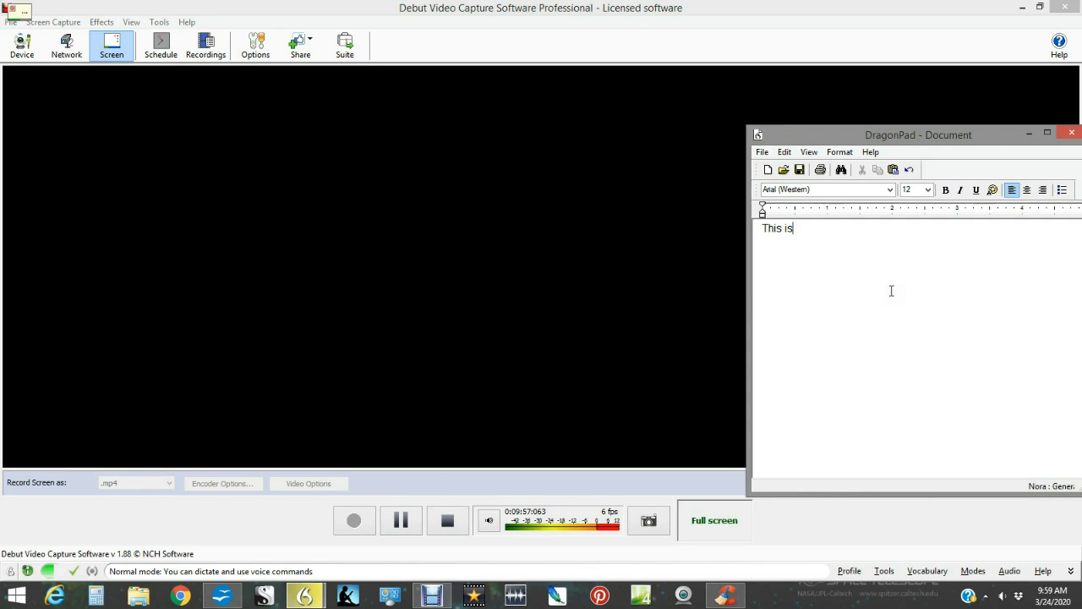
pyautogui.write(" Dragon 15's notepad")
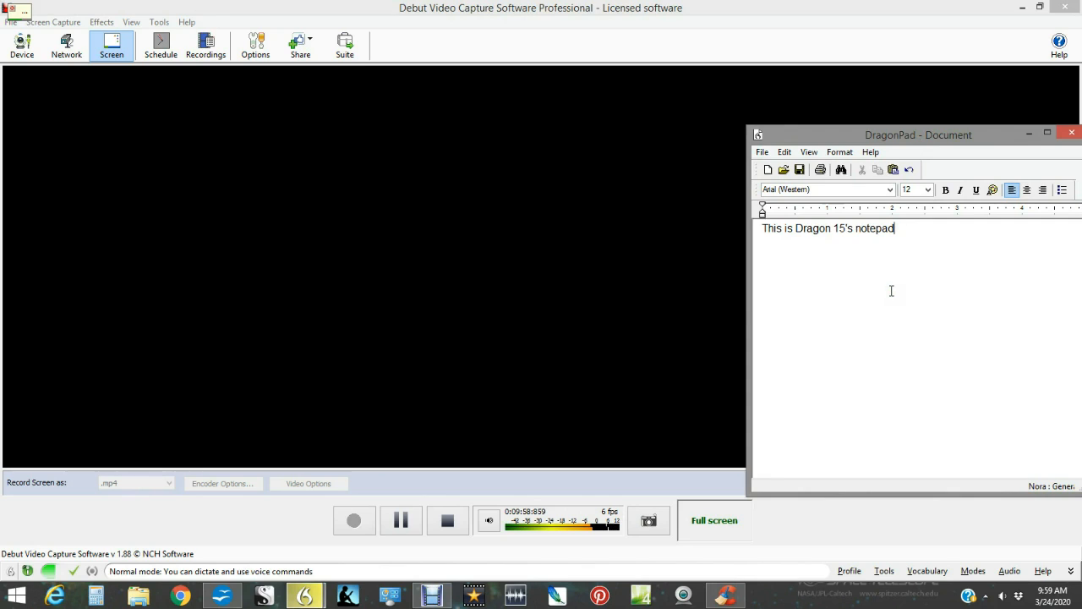
pyautogui.write(' that you can have open')
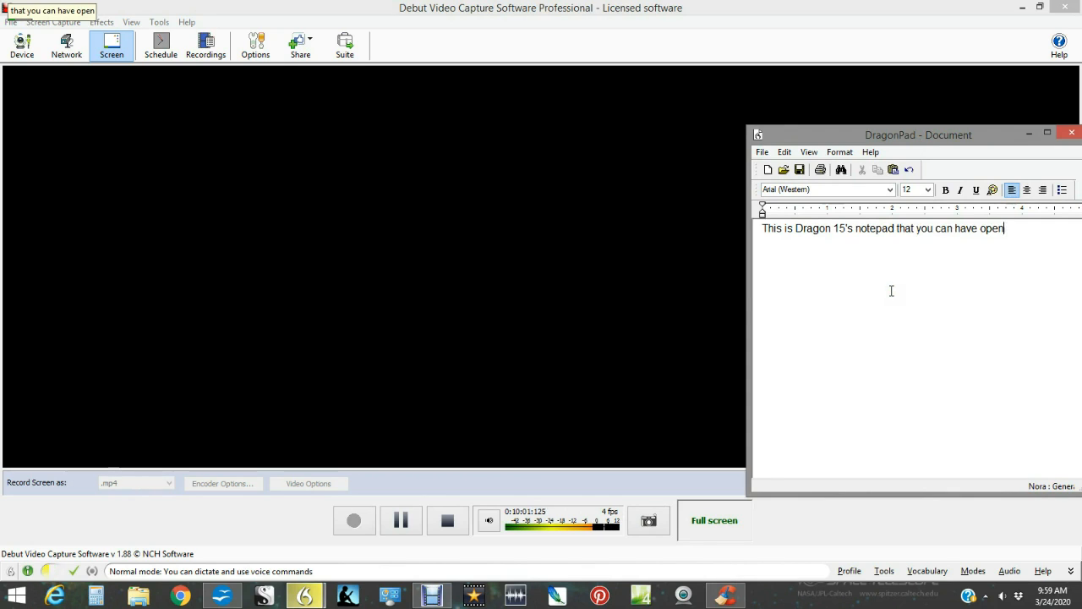
pyautogui.write(' over your')
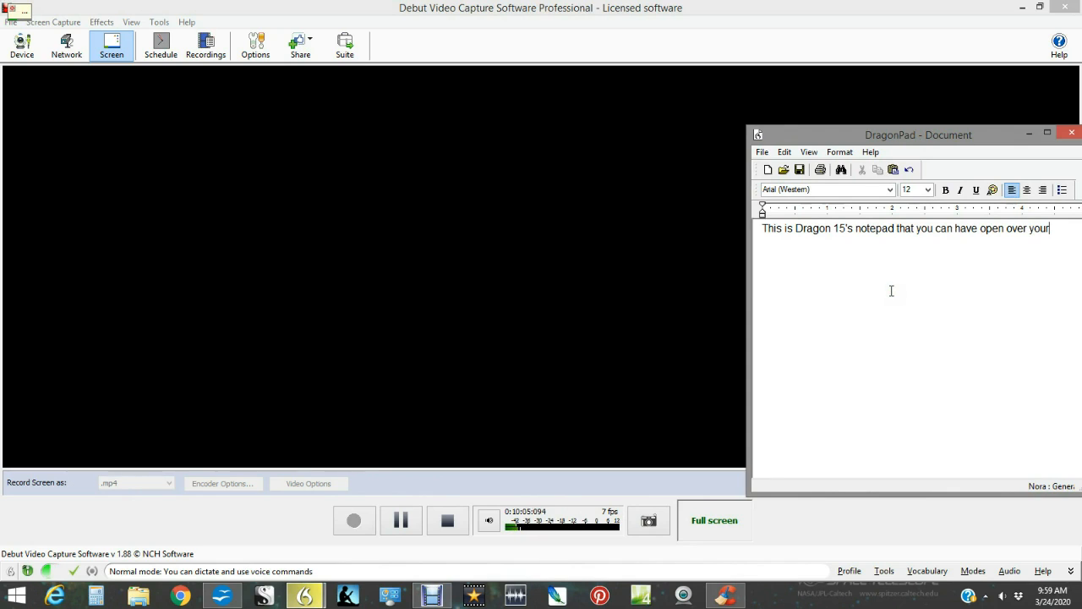
pyautogui.write(' browser window')
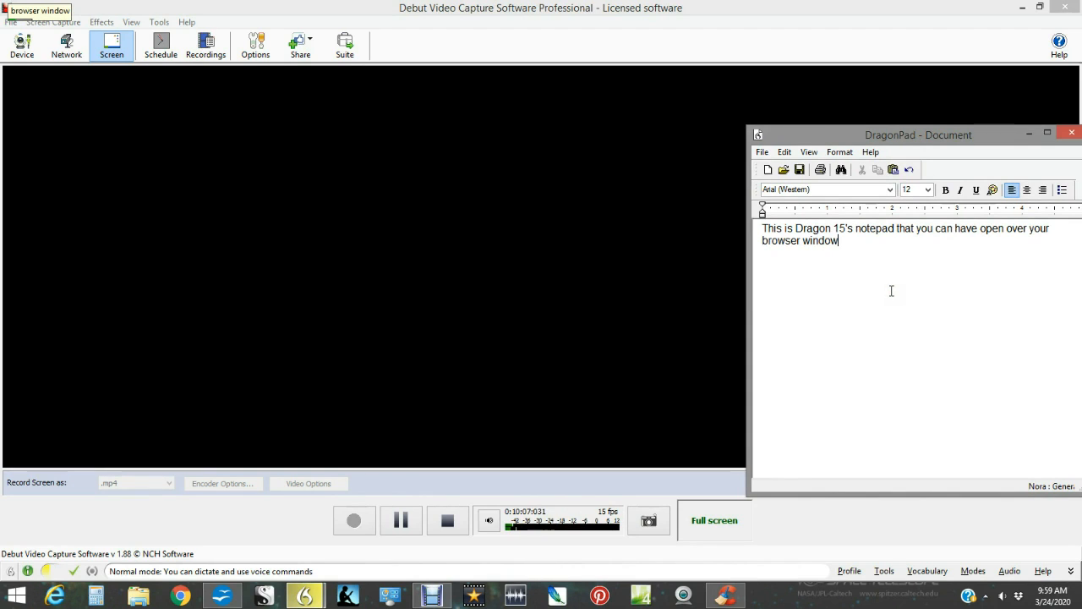
pyautogui.write('.')
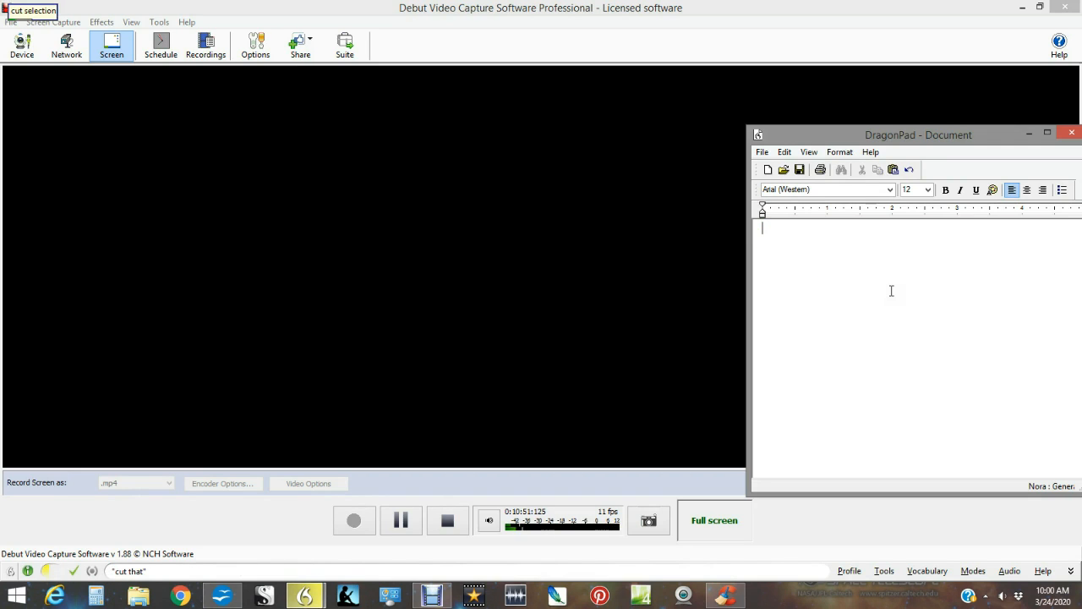
# Switch to OpenOffice Writer, paste the text cut from DragonPad below the last paragraph, and save the document.
pyautogui.click(222, 596)
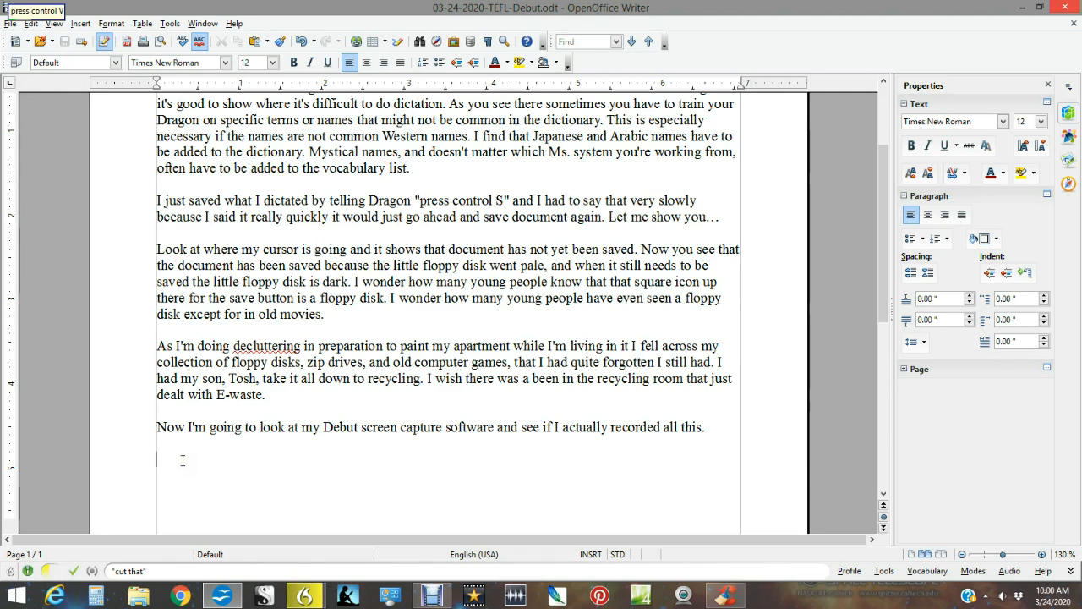
pyautogui.write("This is Dragon 15's notepad that you can have open over your browser window. Rather than having to go from your document to what you looking out on your browser you can have this little DragonPad open and make notes like this. Now I'm going to the document.")
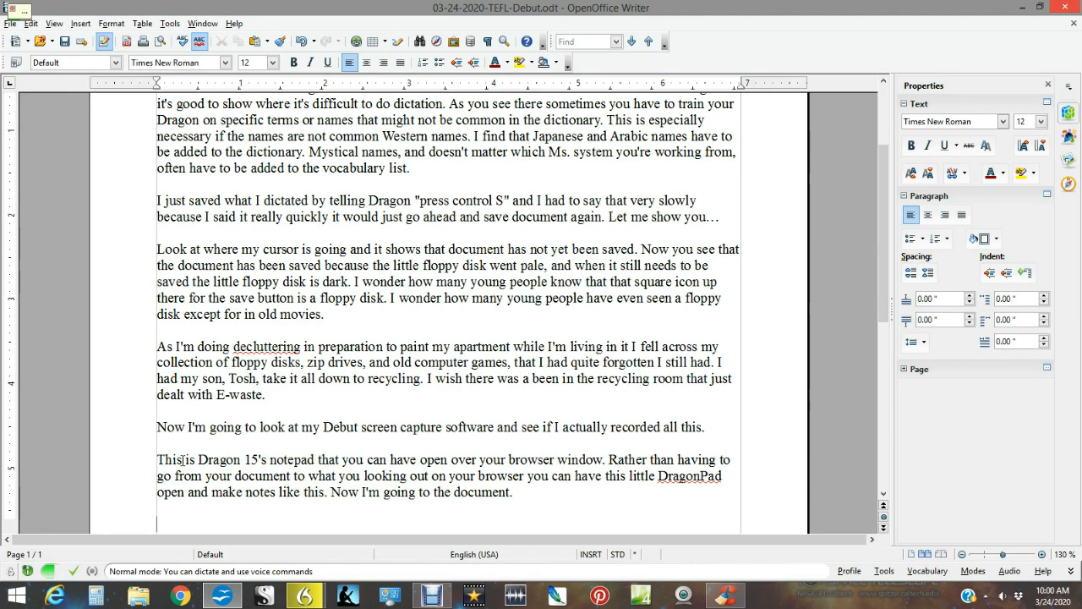
pyautogui.hotkey('ctrl', 's')
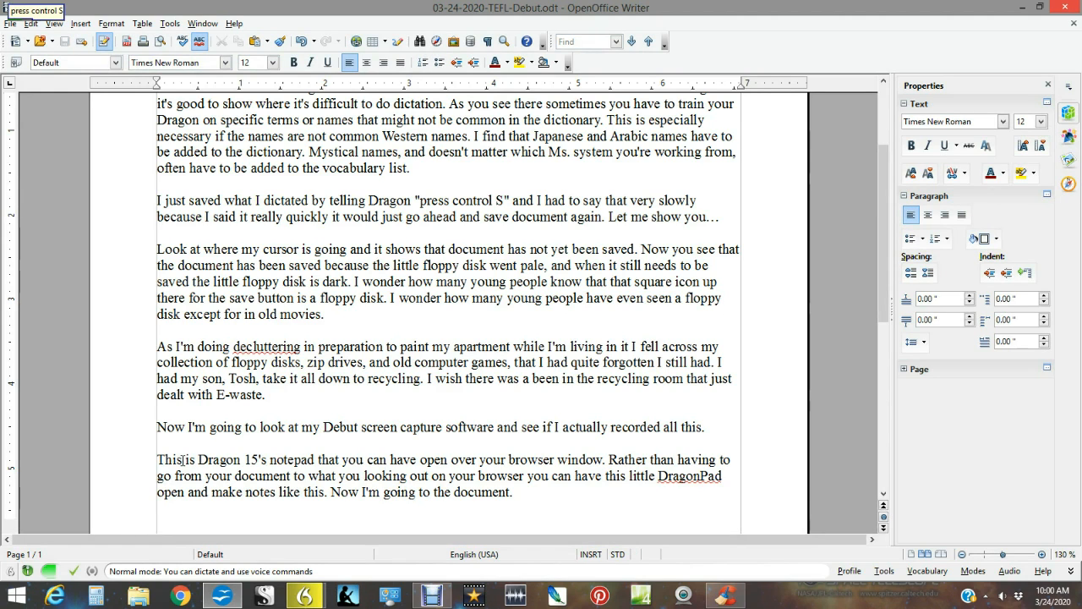
# Write "Now I'm going to check the recording. While I'm doing it I'm going to put my microphone to sleep by saying "go to sleep" really fast.".
pyautogui.write("Now I'm going to check the recording")
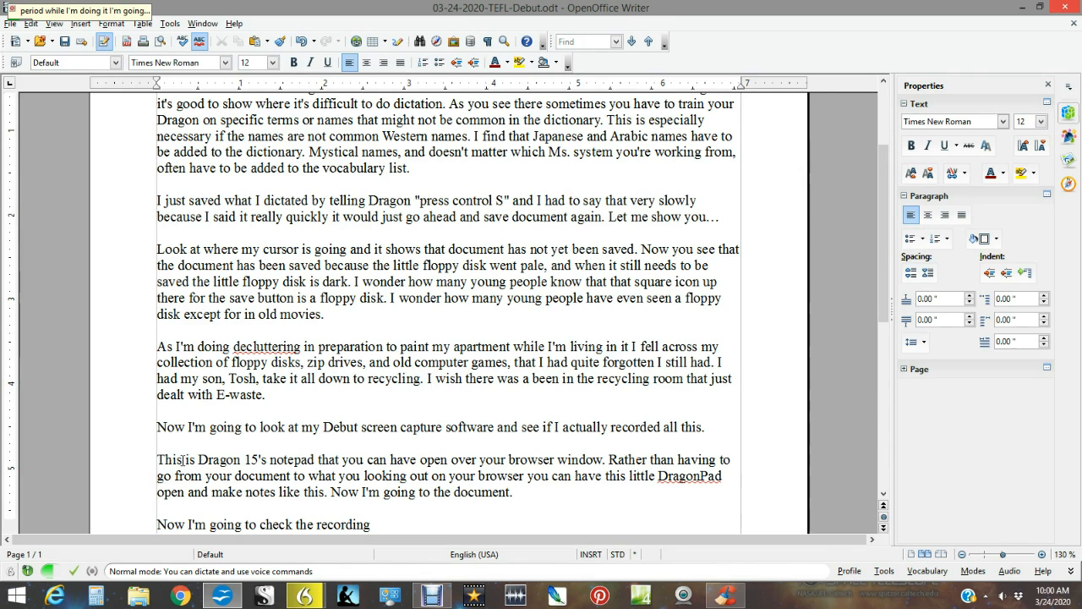
pyautogui.write(". While I'm doing it I'm going to put my microphone to sleep by saying")
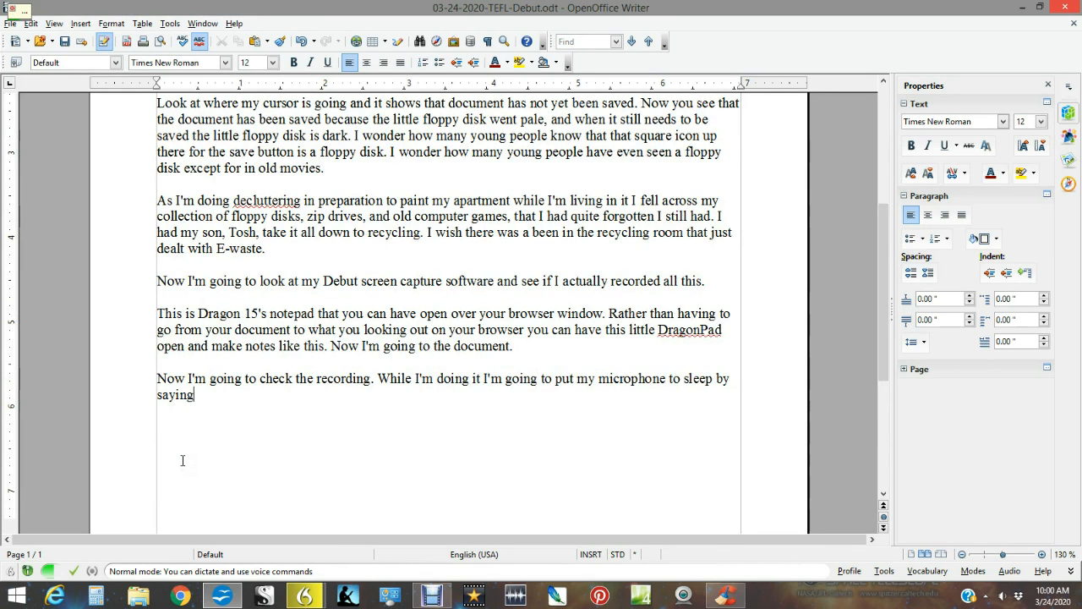
pyautogui.write(' "go to')
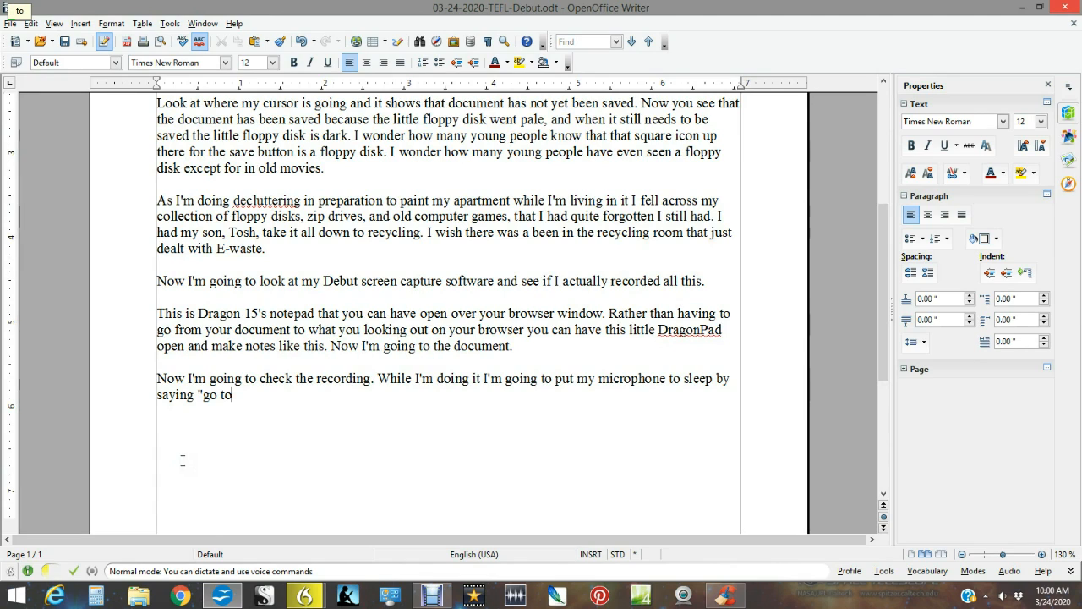
pyautogui.write(' sleep"')
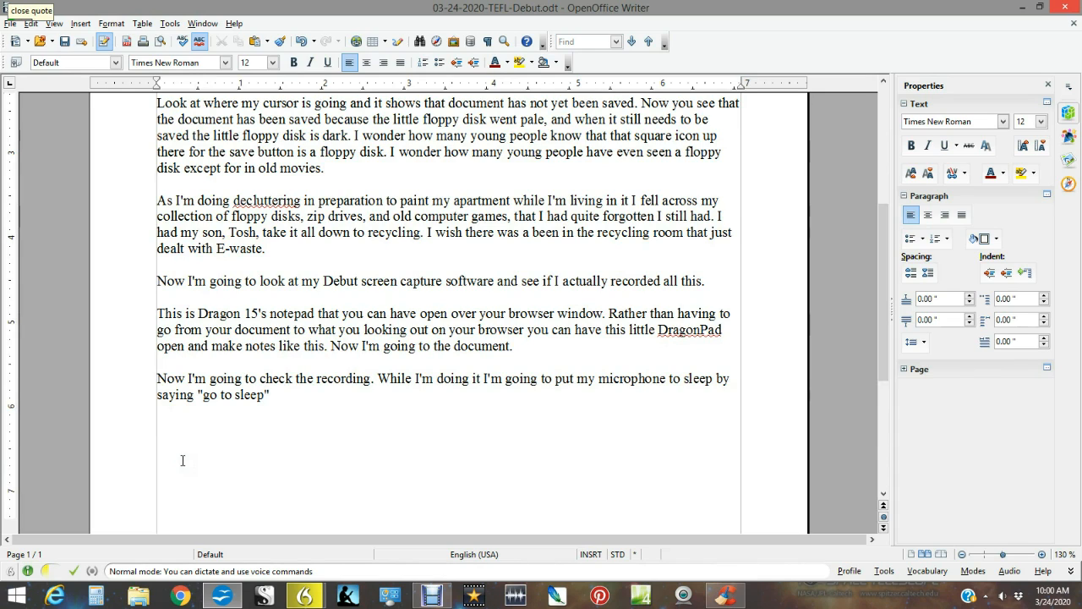
pyautogui.write(' really fast')
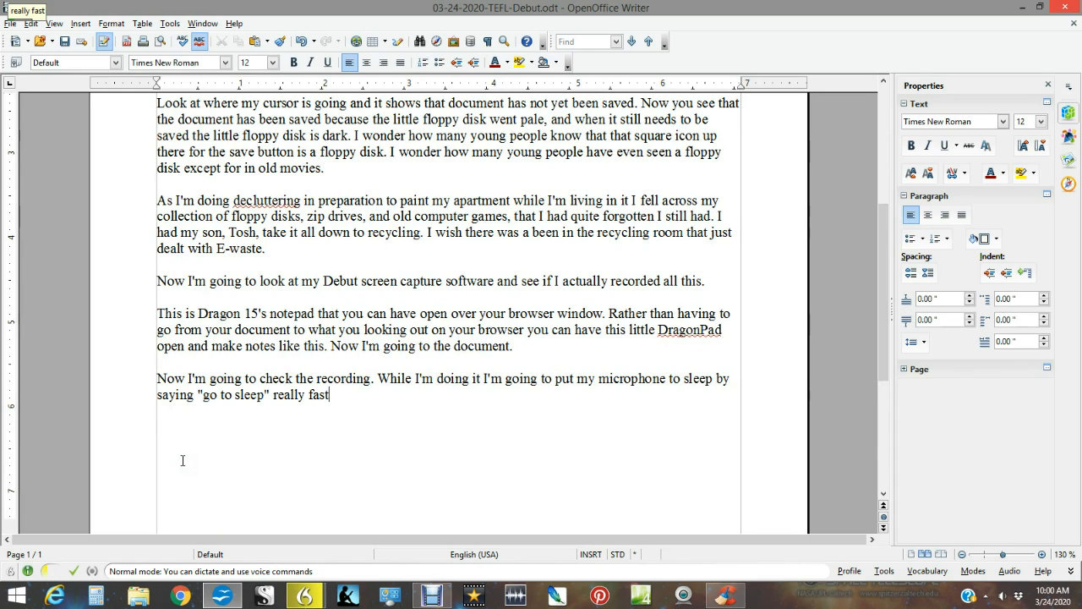
pyautogui.write('.')
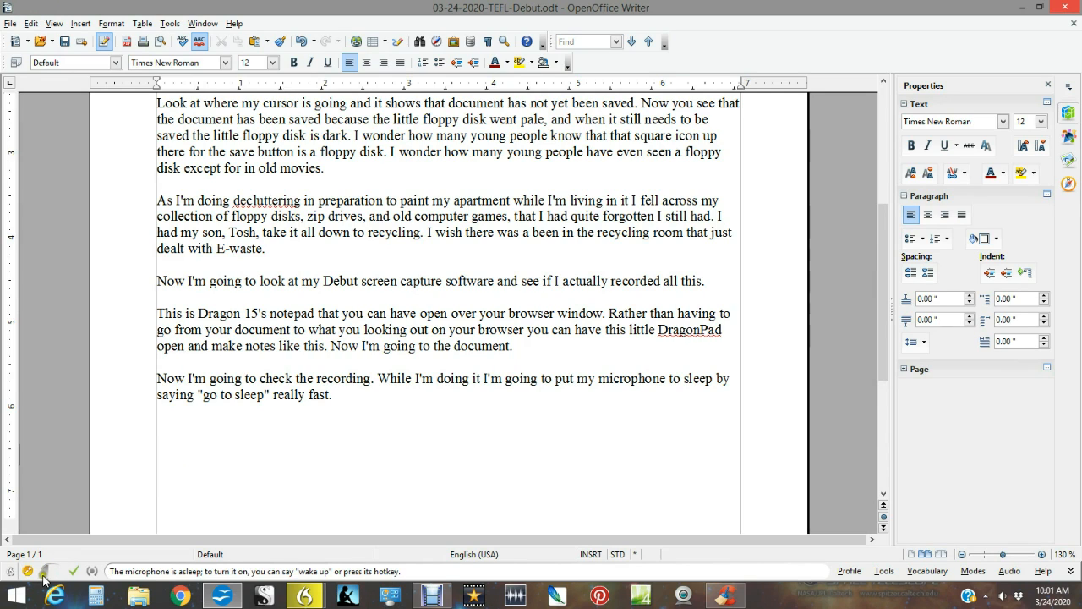
# Switch to Debut Video Capture Software and stop the screen recording.
pyautogui.click(427, 594)
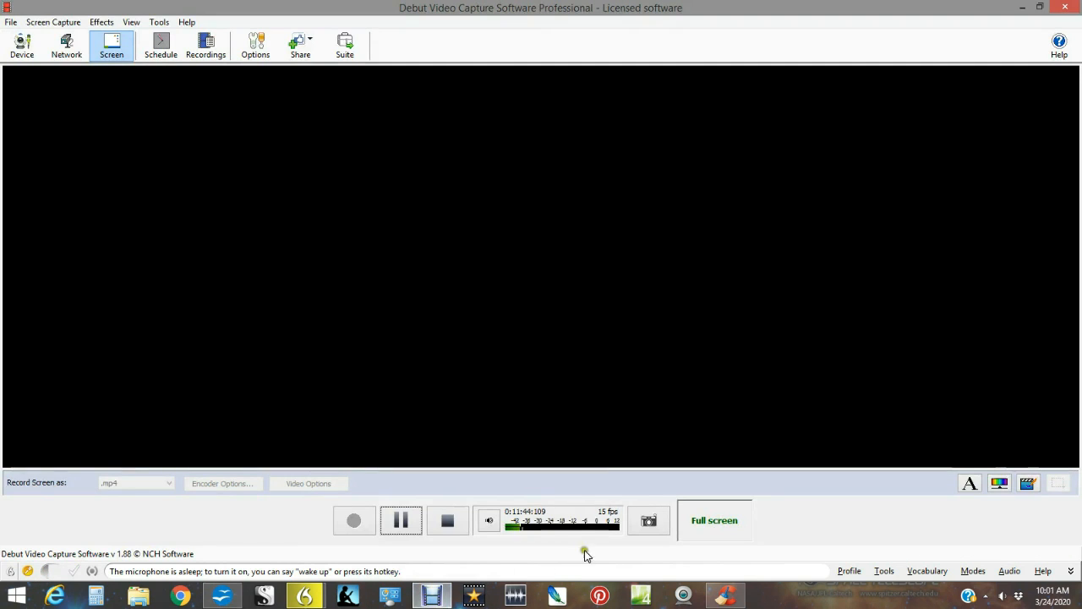
pyautogui.click(447, 520)
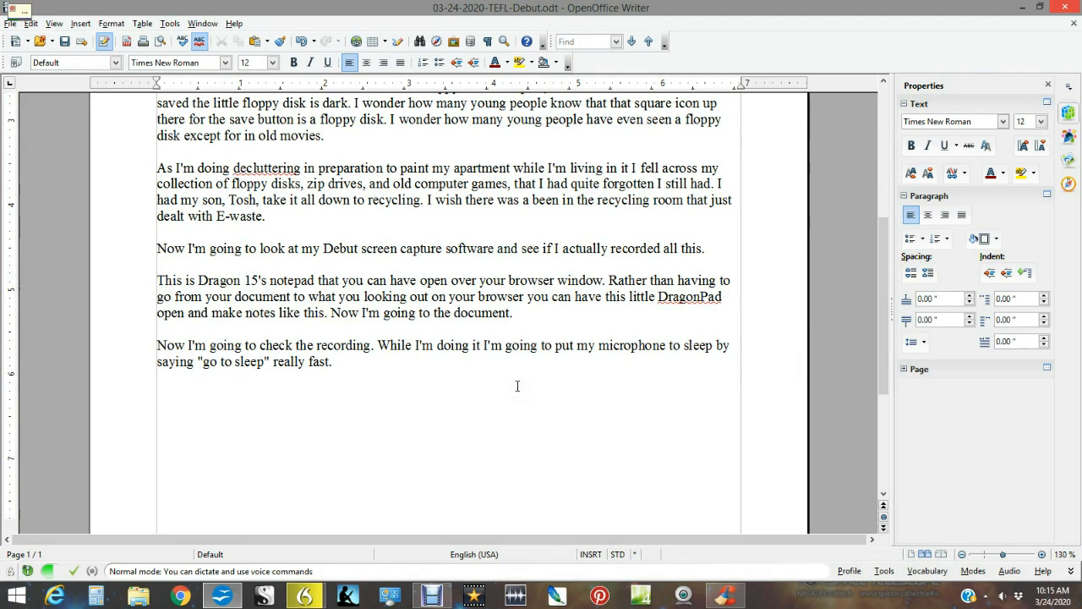
# Start a new paragraph in the Writer document with "I saw something that was written wrong and I'm going to make effort to corrected.".
pyautogui.write('I saw something that')
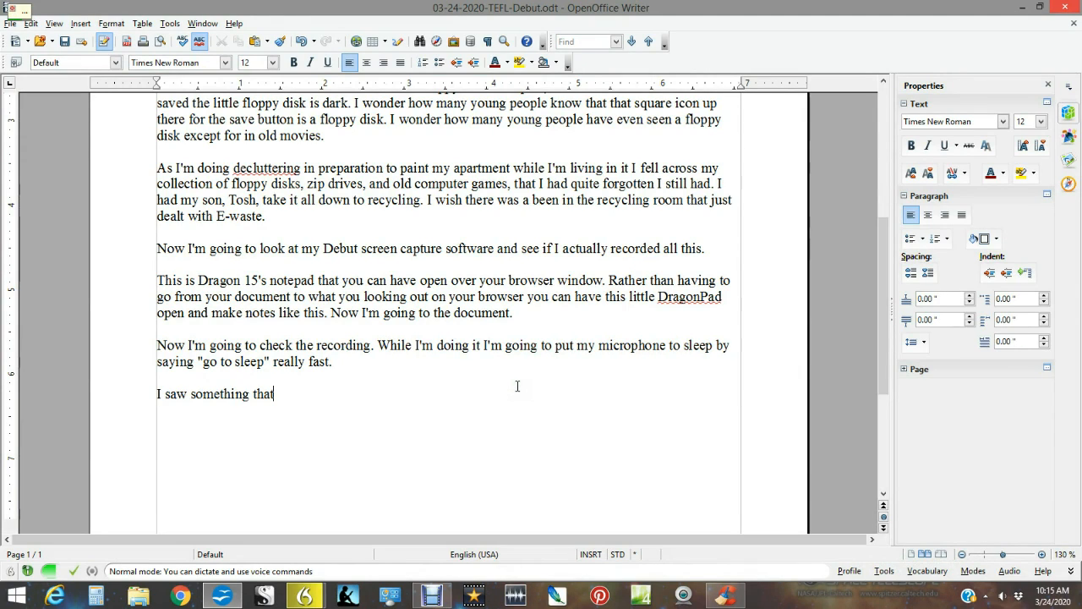
pyautogui.write(' was written wrong')
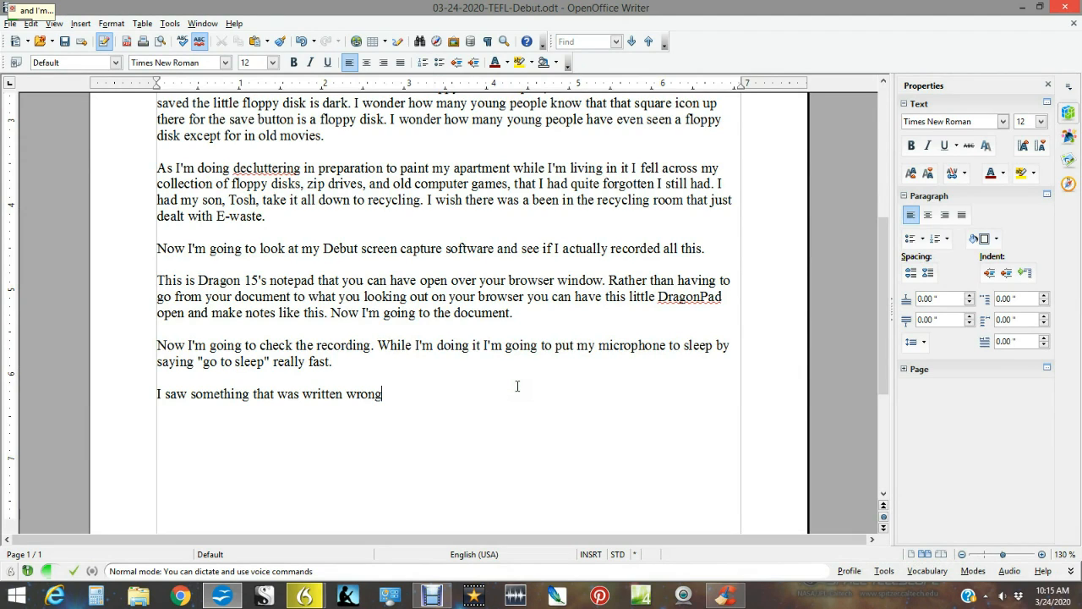
pyautogui.write(" and I'm going to make effort to corrected")
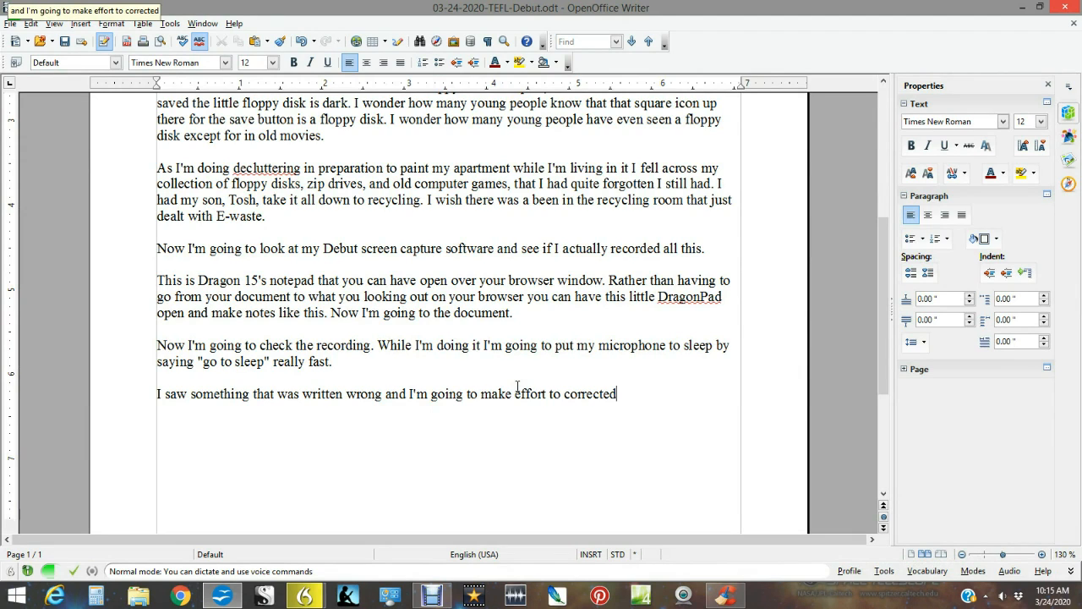
pyautogui.write('.')
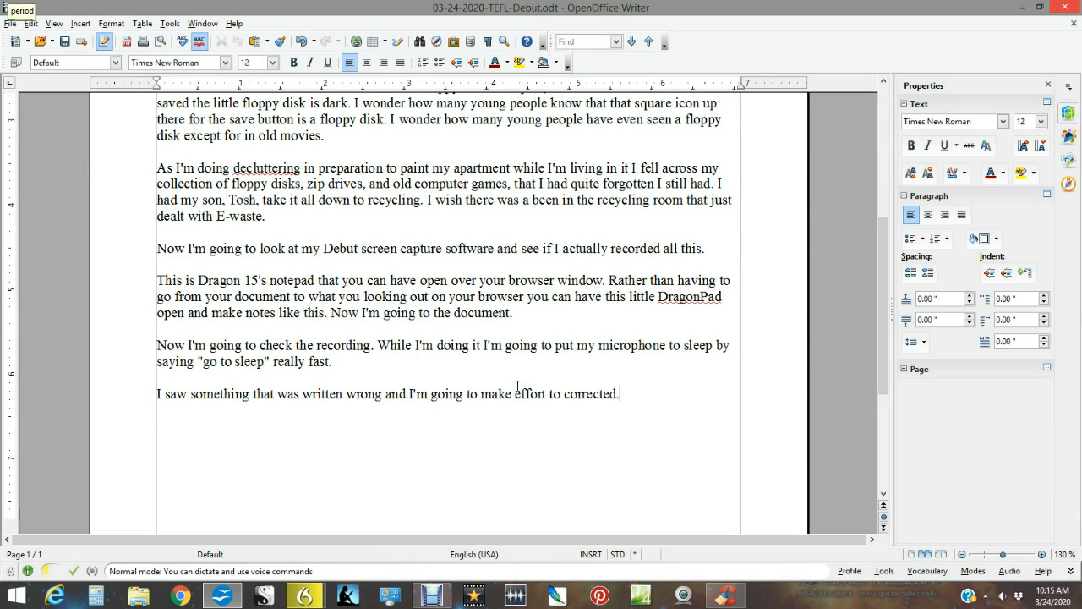
# Replace everything after "I saw something that was written wrong" with "I'm going to make an effort to correct it.".
pyautogui.press('BackSpace')
pyautogui.press('BackSpace')
pyautogui.press('BackSpace')
pyautogui.press('BackSpace')
pyautogui.press('BackSpace')
pyautogui.press('BackSpace')
pyautogui.press('BackSpace')
pyautogui.press('BackSpace')
pyautogui.press('BackSpace')
pyautogui.press('BackSpace')
pyautogui.press('BackSpace')
pyautogui.press('BackSpace')
pyautogui.press('BackSpace')
pyautogui.press('BackSpace')
pyautogui.press('BackSpace')
pyautogui.press('BackSpace')
pyautogui.press('BackSpace')
pyautogui.press('BackSpace')
pyautogui.press('BackSpace')
pyautogui.press('BackSpace')
pyautogui.press('BackSpace')
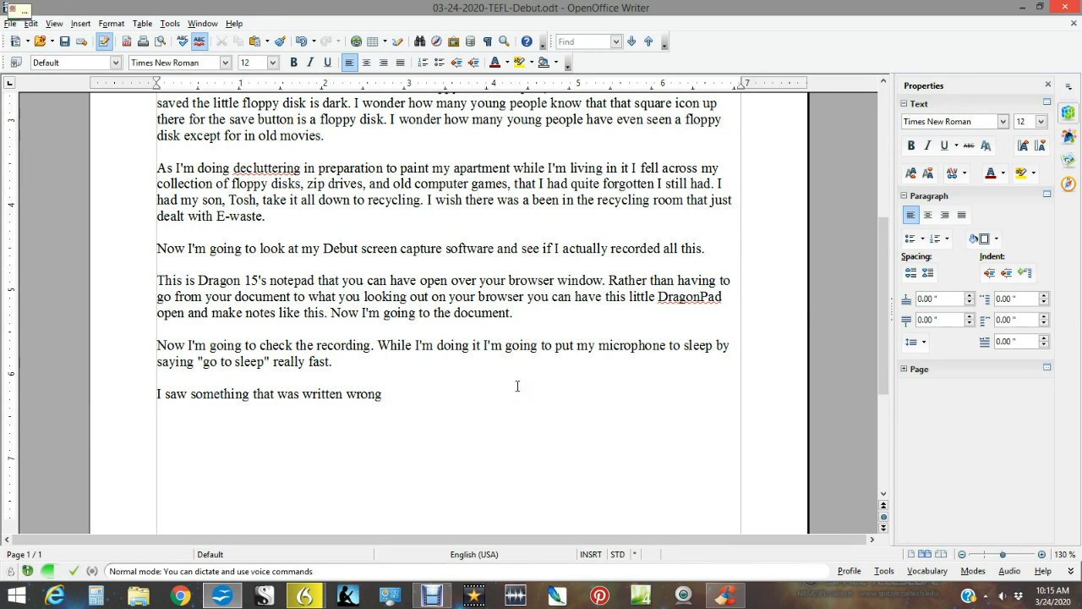
pyautogui.write("I'm going to make an effort to correct it")
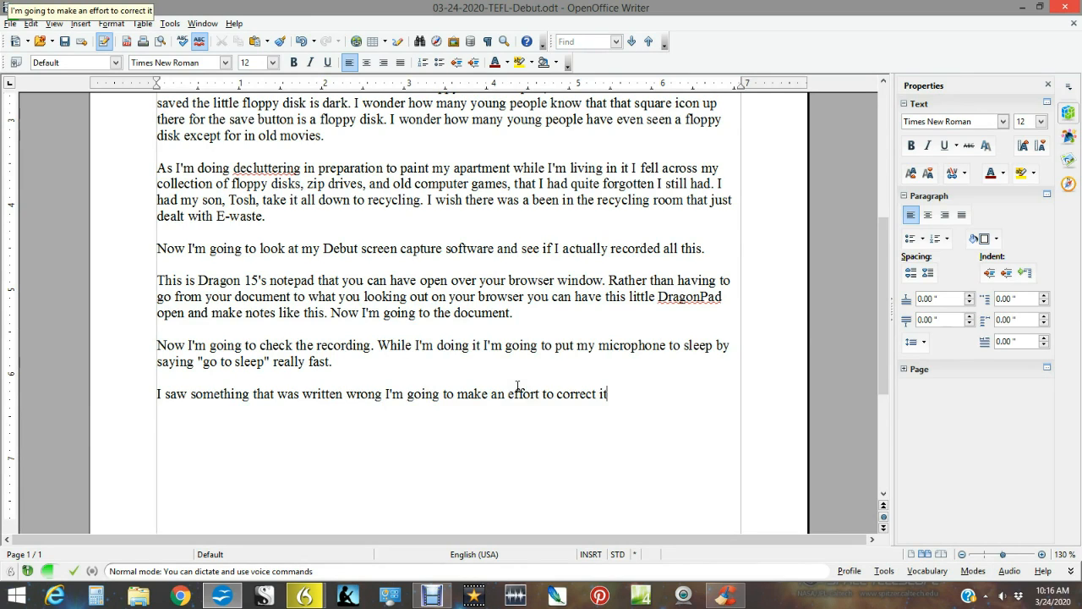
pyautogui.write('.')
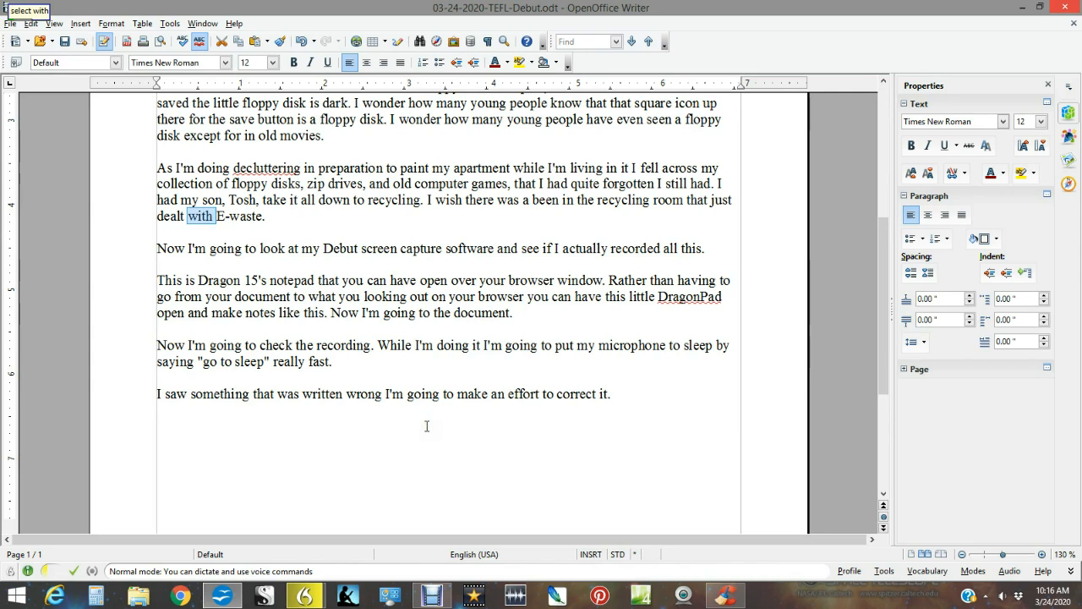
# Replace the misheard word "Ms." before "system you're working from" in the first paragraph with "myth".
pyautogui.scroll(5, 426, 426)
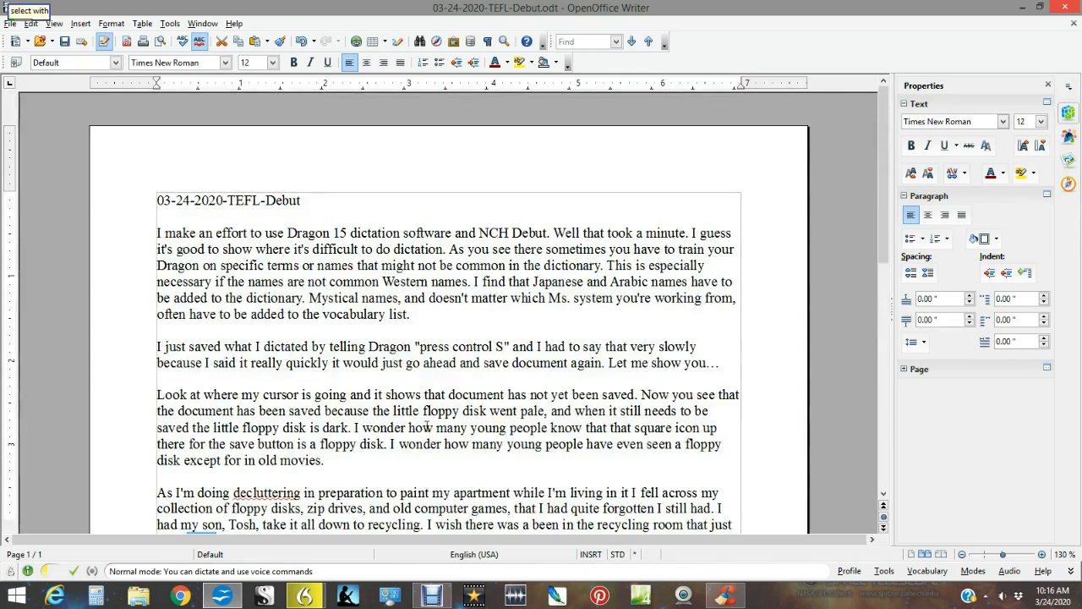
pyautogui.scroll(-2, 426, 425)
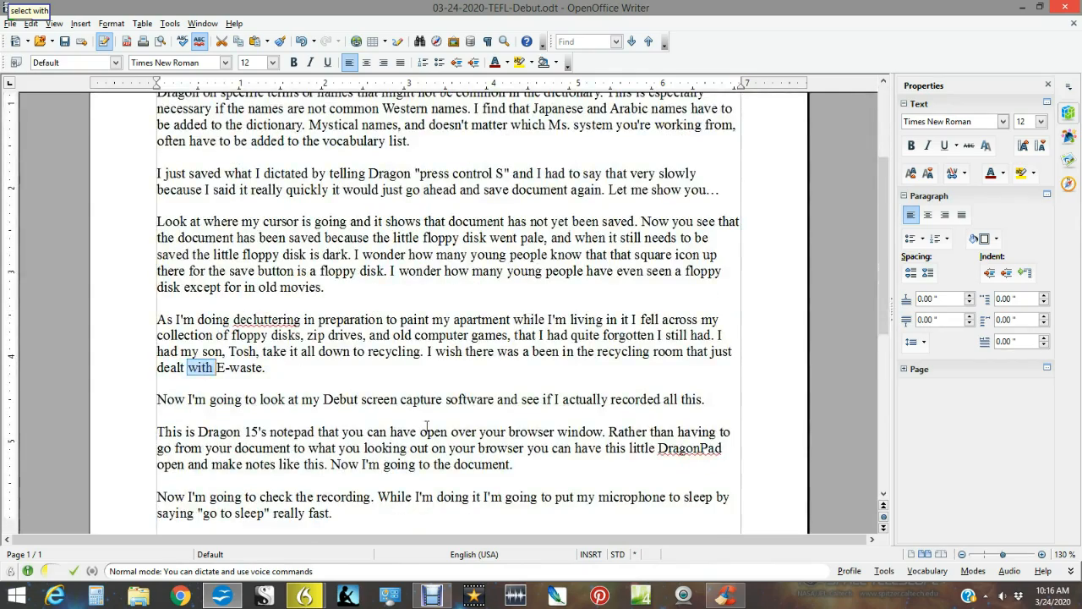
pyautogui.scroll(4, 426, 425)
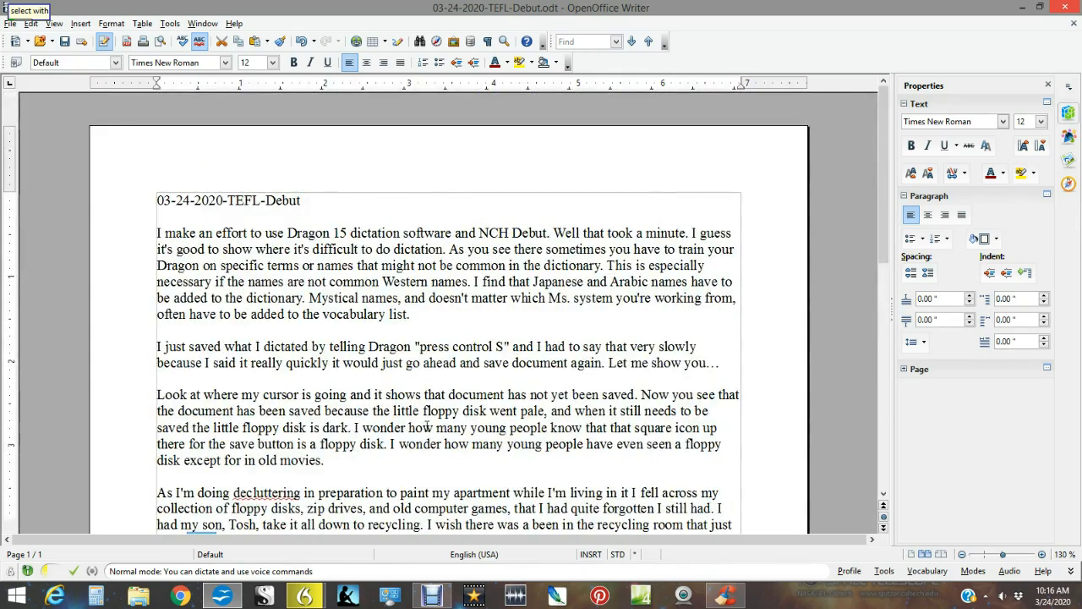
pyautogui.scroll(-3, 427, 427)
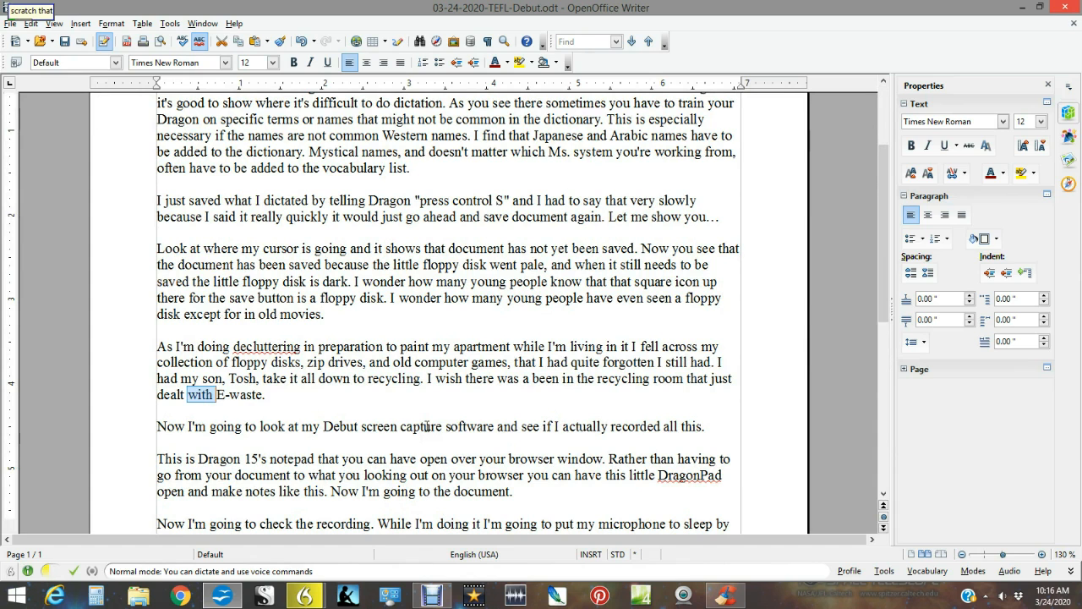
pyautogui.scroll(2, 524, 410)
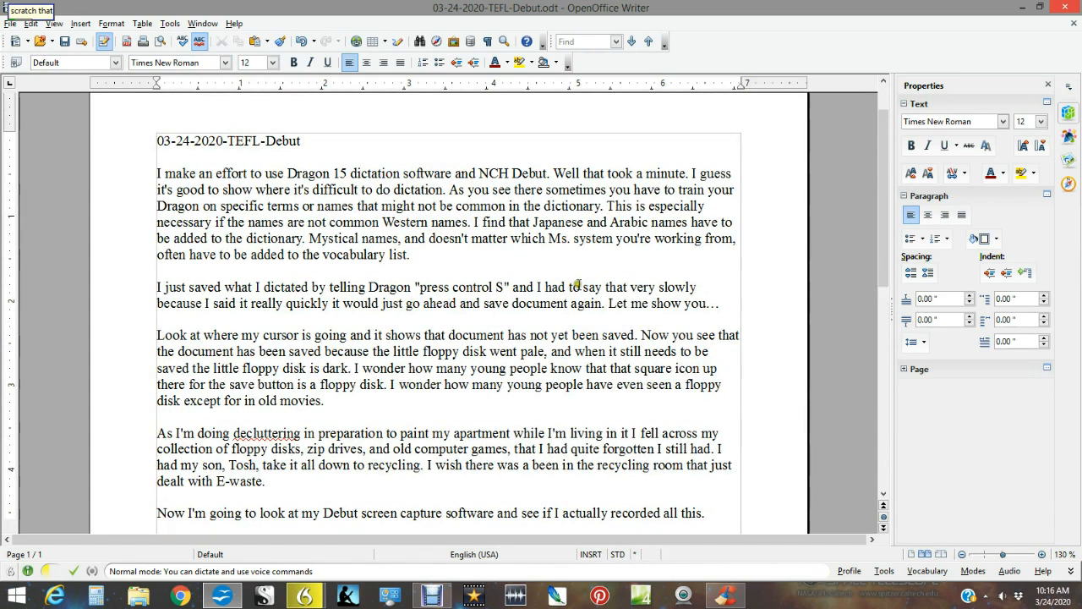
pyautogui.doubleClick(557, 240)
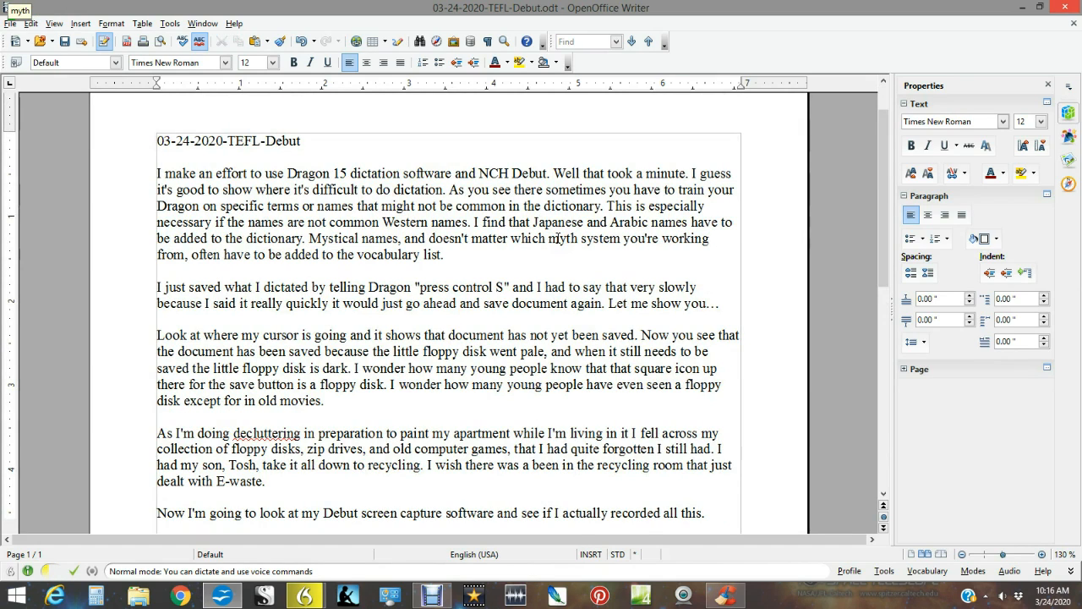
# Continue the document's last paragraph with "As you see sometimes when Dragon 15 here's something".
pyautogui.scroll(-6, 558, 239)
pyautogui.click(640, 394)
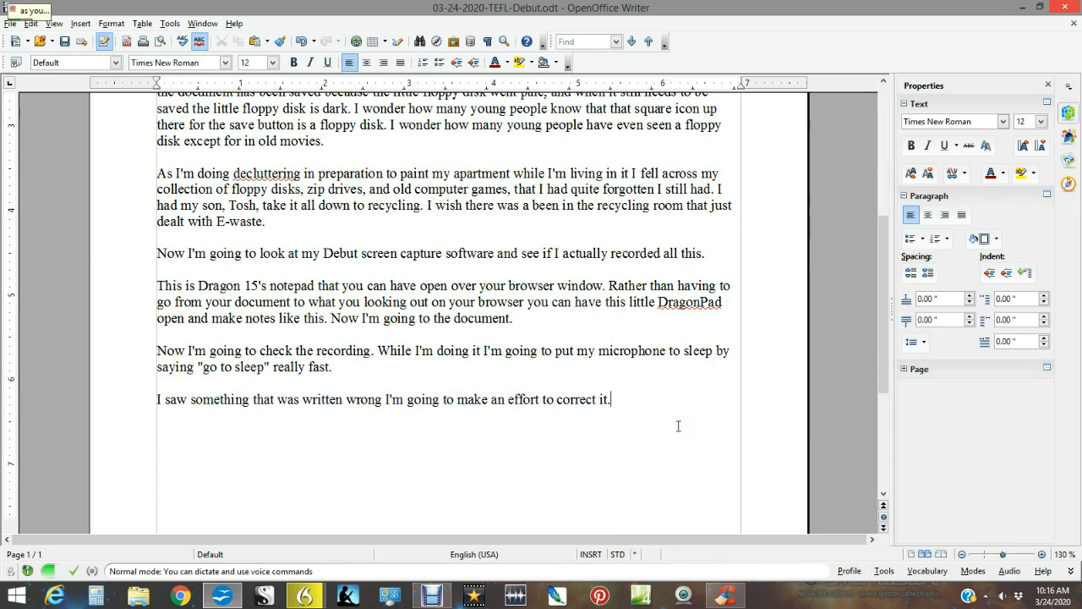
pyautogui.write('As you see sometimes when Dragon')
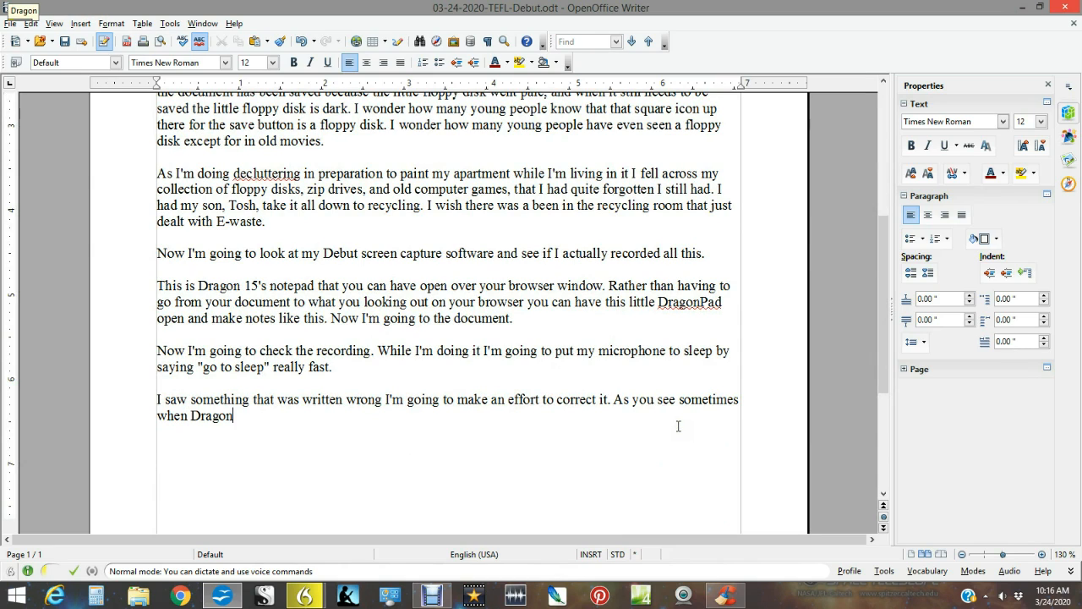
pyautogui.write(" 15 here's something")
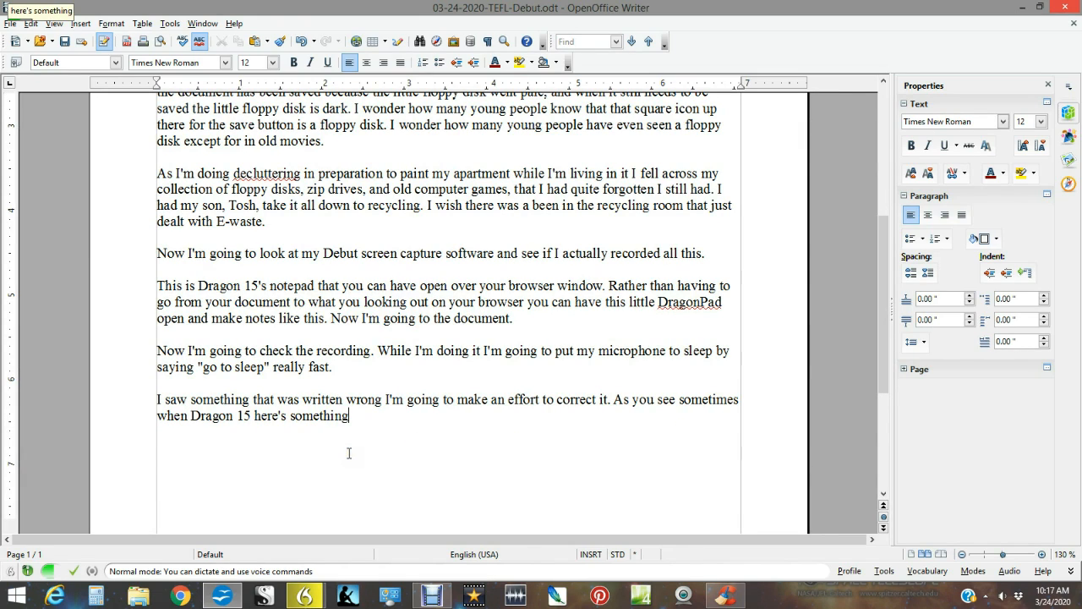
# Replace the misheard "here's" before "something" in the last paragraph with "detects".
pyautogui.hotkey('ctrl', 'Left')
pyautogui.hotkey('ctrl', 'shift', 'Left')
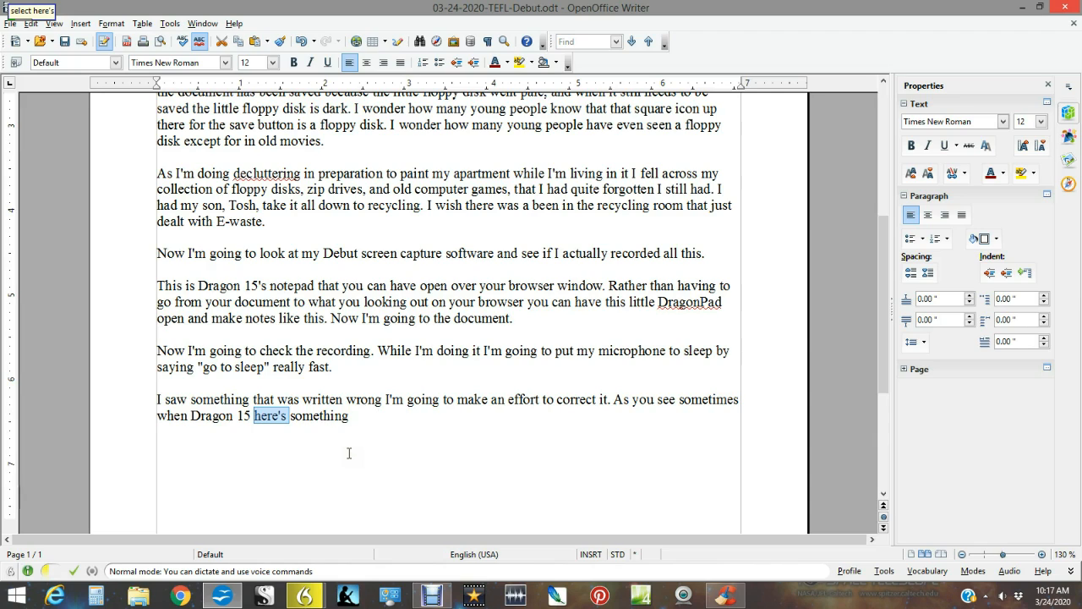
pyautogui.write('here is')
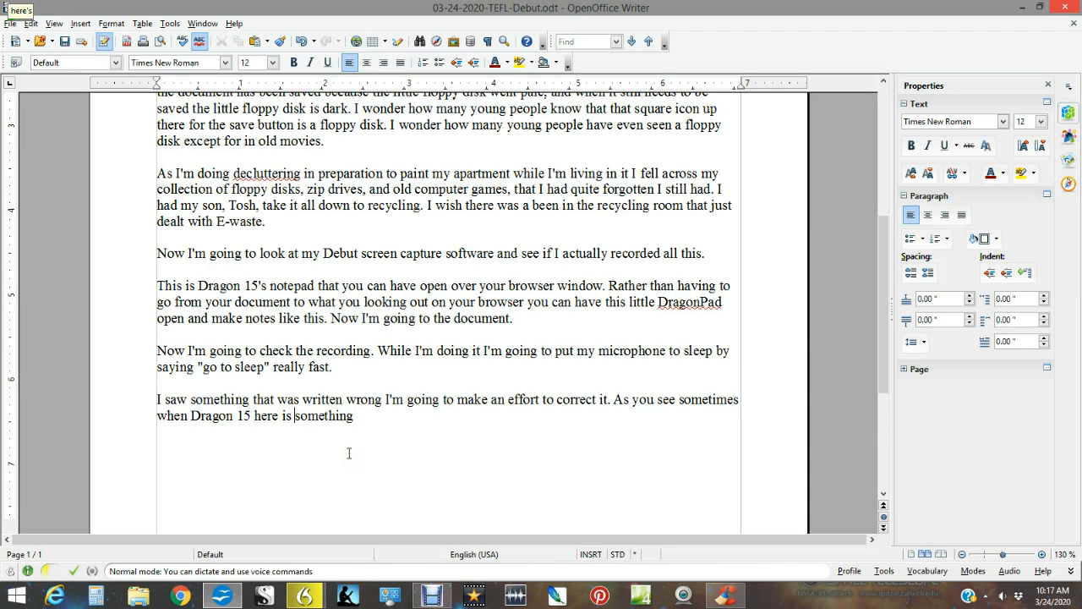
pyautogui.hotkey('ctrl', 'shift', 'Left')
pyautogui.hotkey('ctrl', 'shift', 'Left')
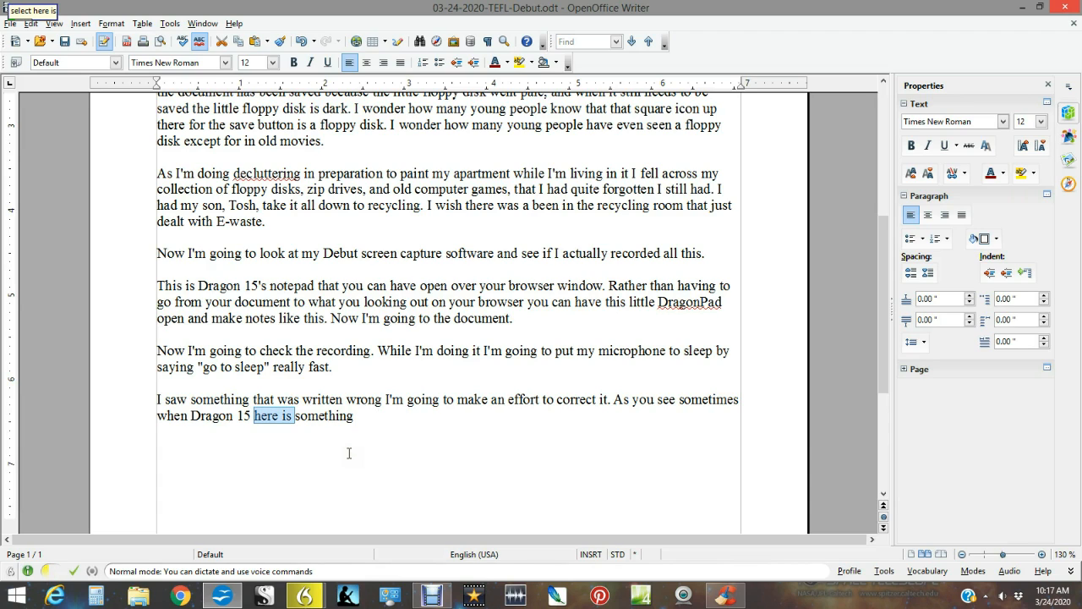
pyautogui.write('detects')
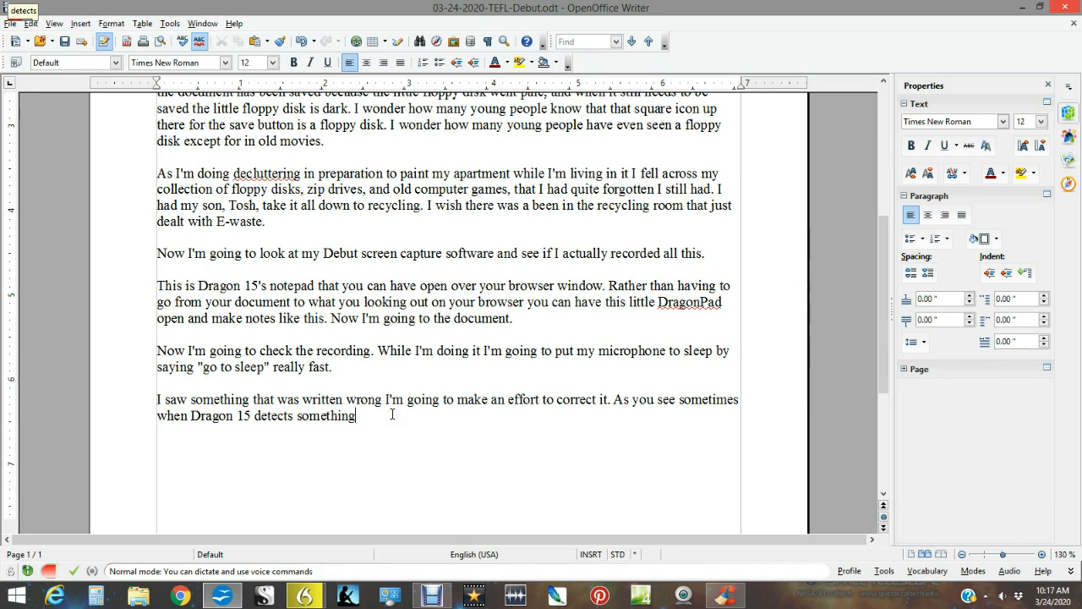
# Continue the sentence with "other than what you want. Correcting it sometimes is easier just to go in and type in the correction.".
pyautogui.write('other than what you want')
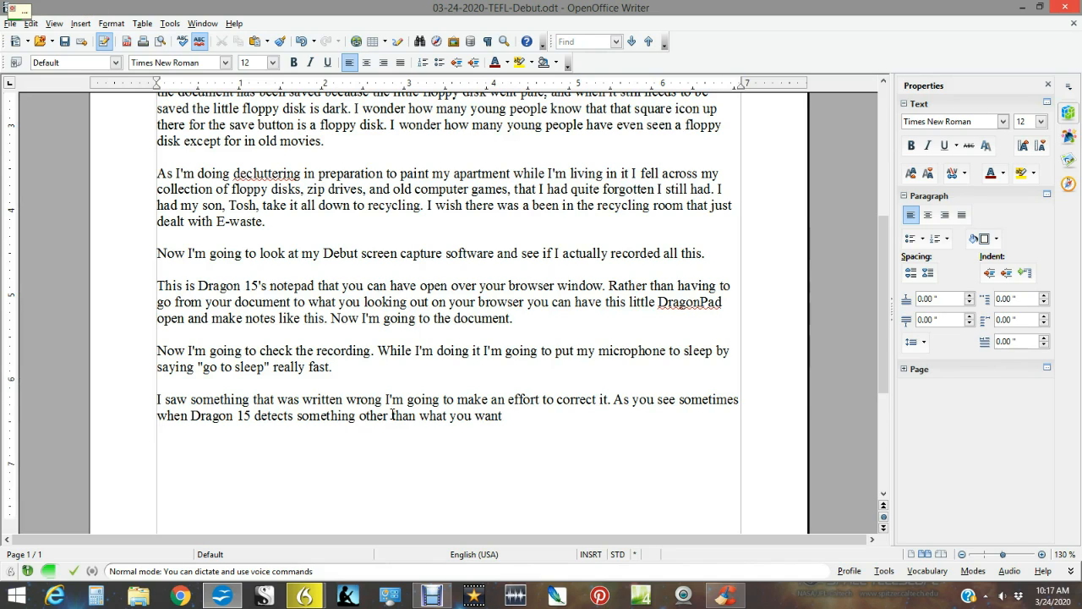
pyautogui.write('. Correcting it')
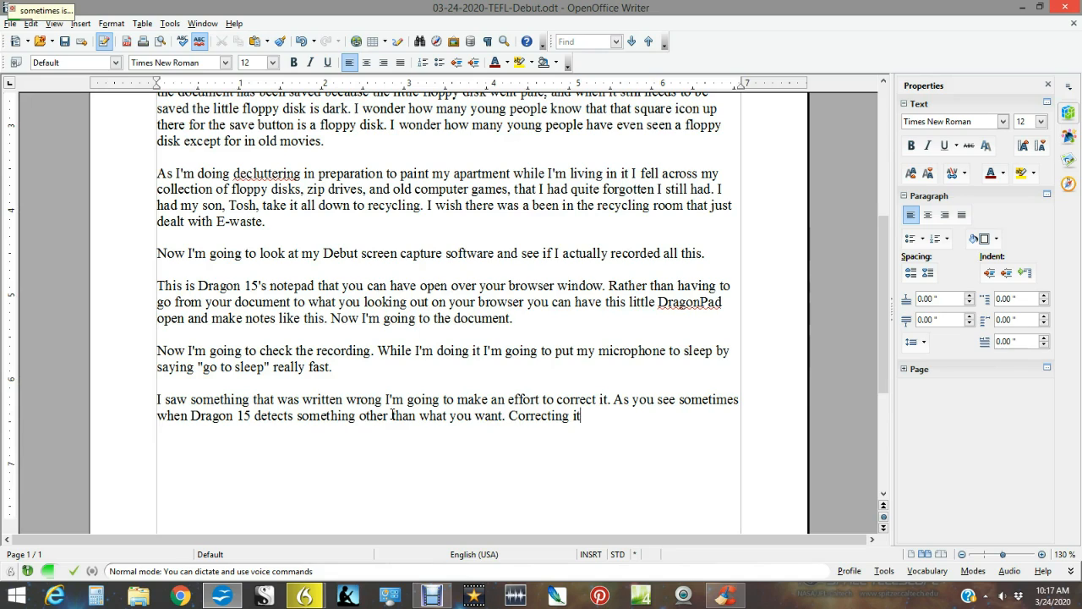
pyautogui.write(' sometimes is easier just to go in and')
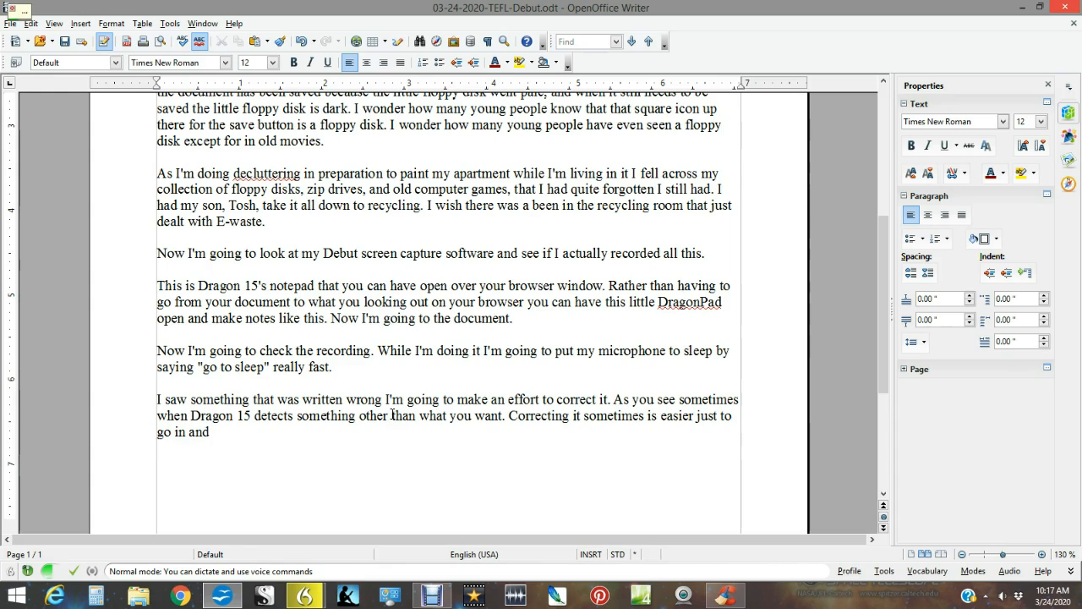
pyautogui.write(' type in the correction')
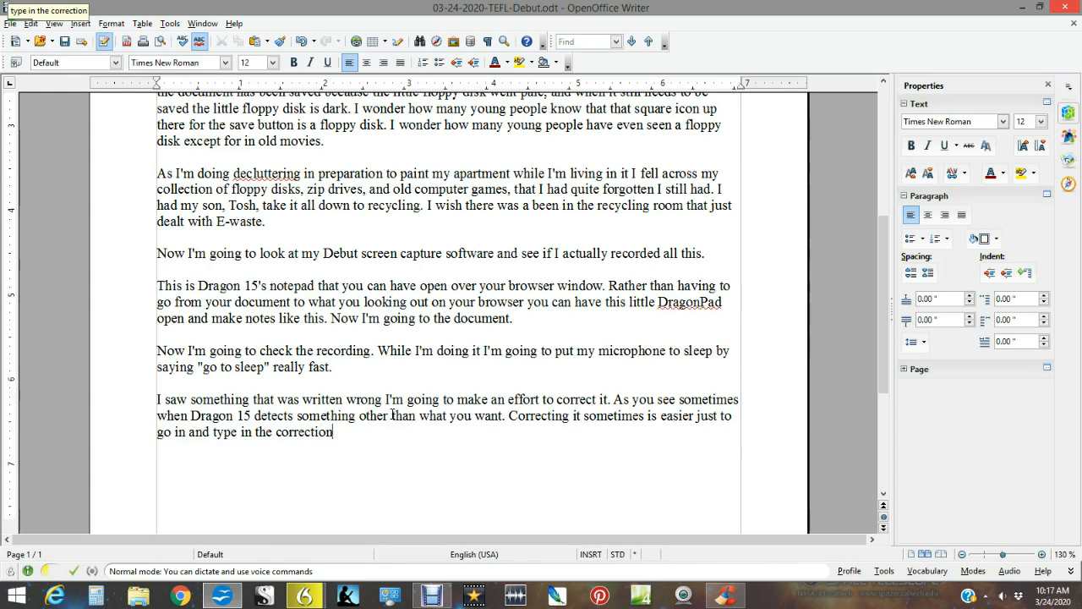
pyautogui.write('.')
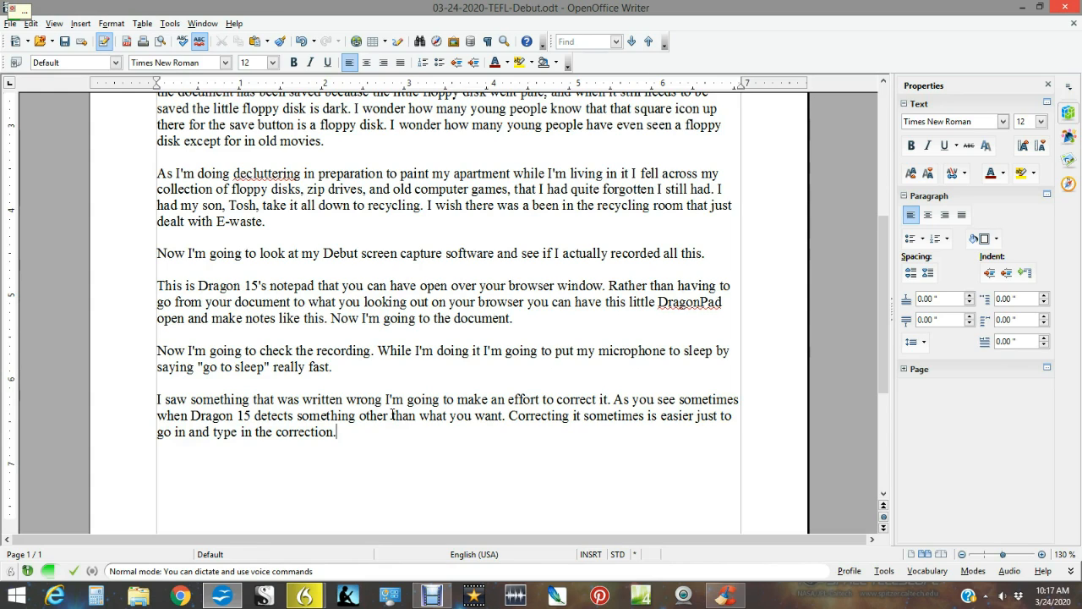
# Start a new paragraph with "Although it's touted as being a software that even people who are quadriplegic can control by voice,".
pyautogui.press('Return')
pyautogui.press('Return')
pyautogui.write("Although it's touted as being")
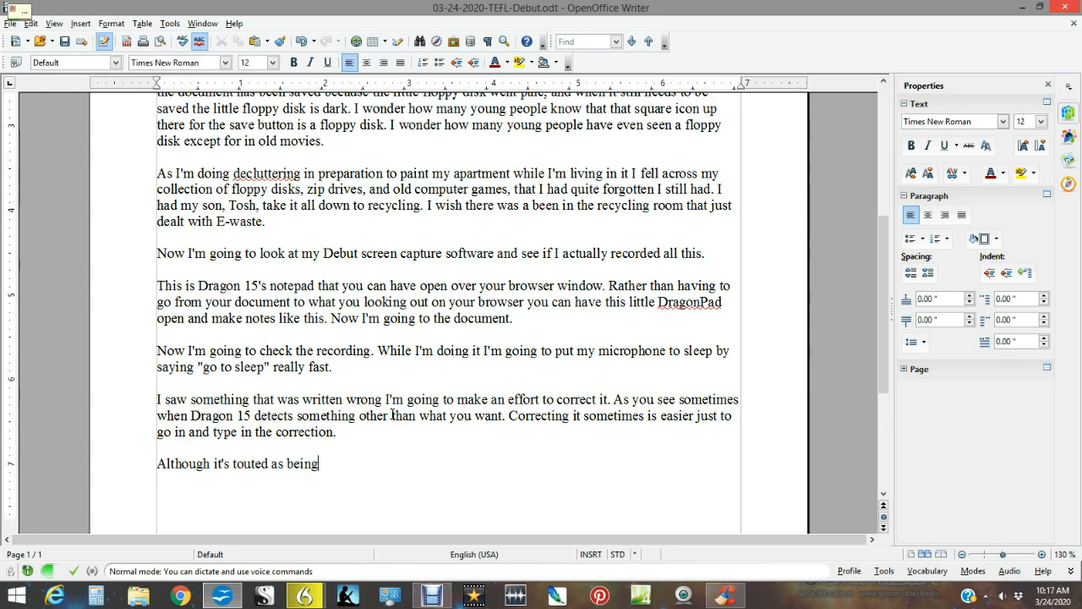
pyautogui.write(' a software that')
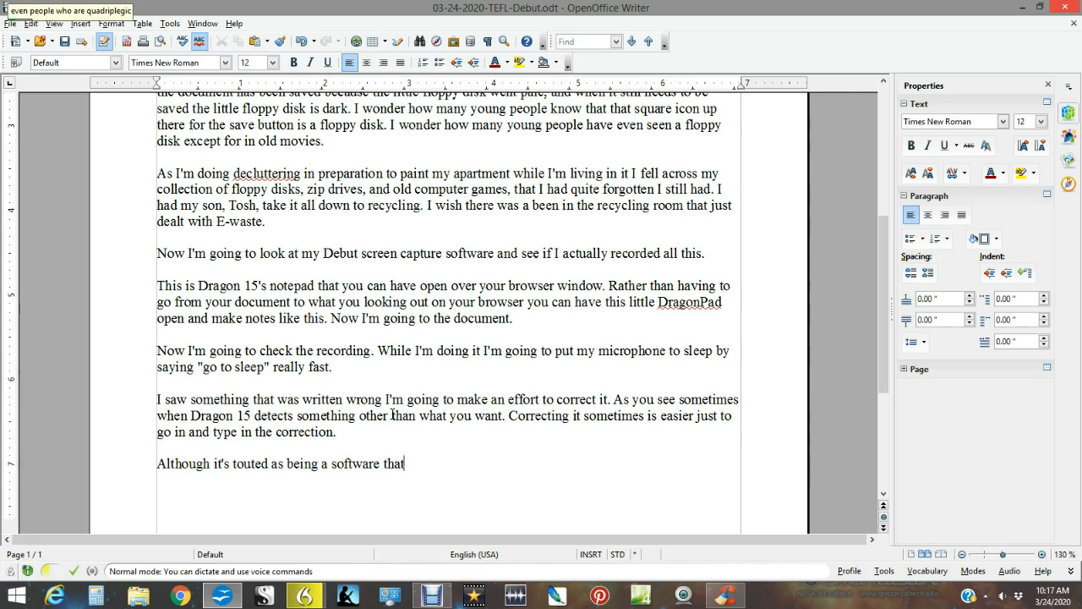
pyautogui.write(' even people who are quadriplegic')
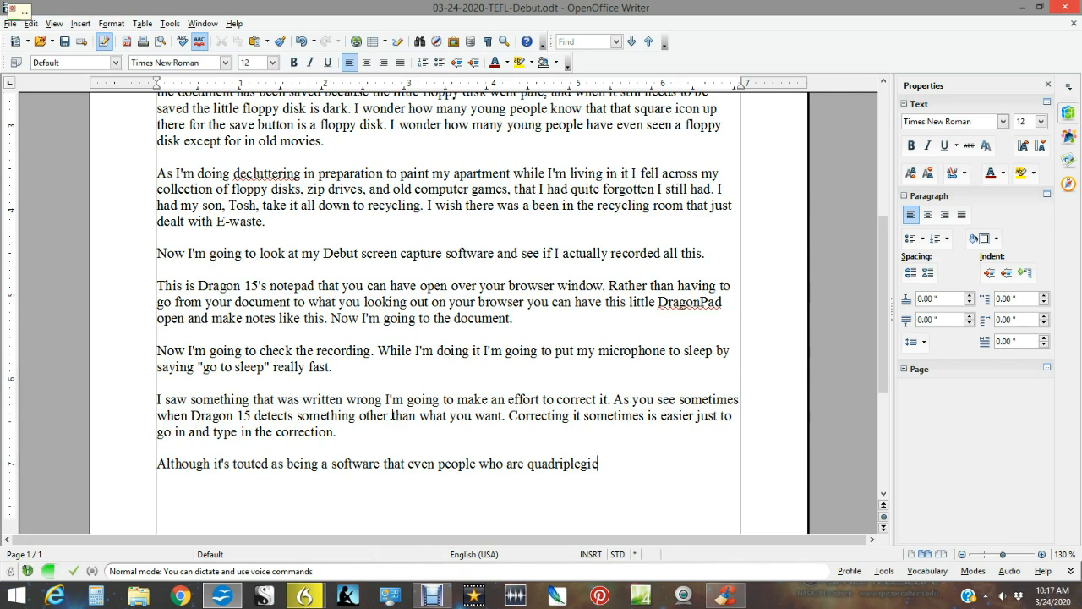
pyautogui.write(' can control by voice')
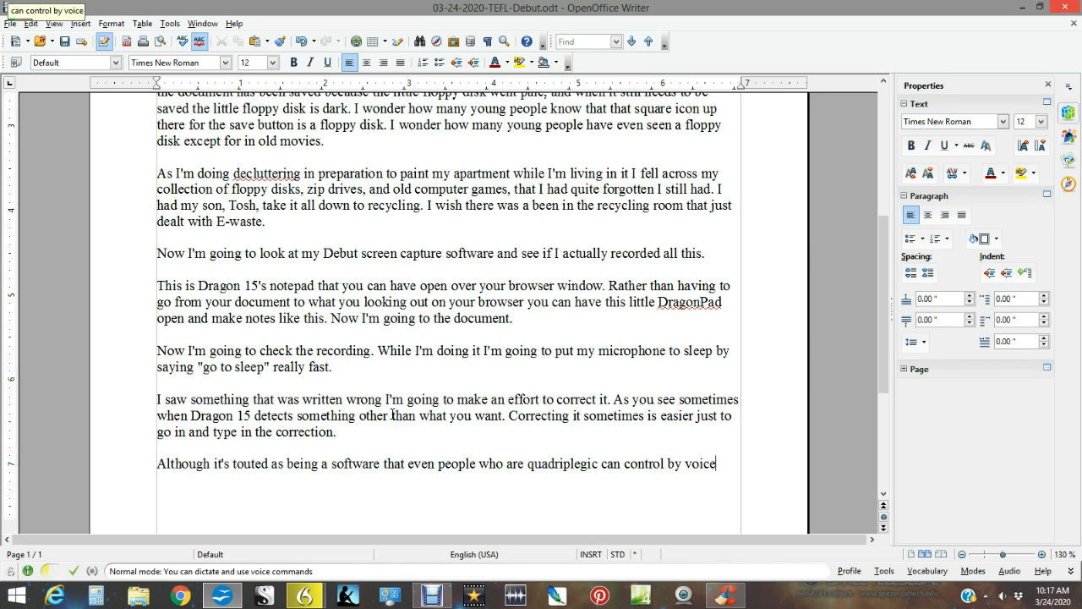
pyautogui.write(',')
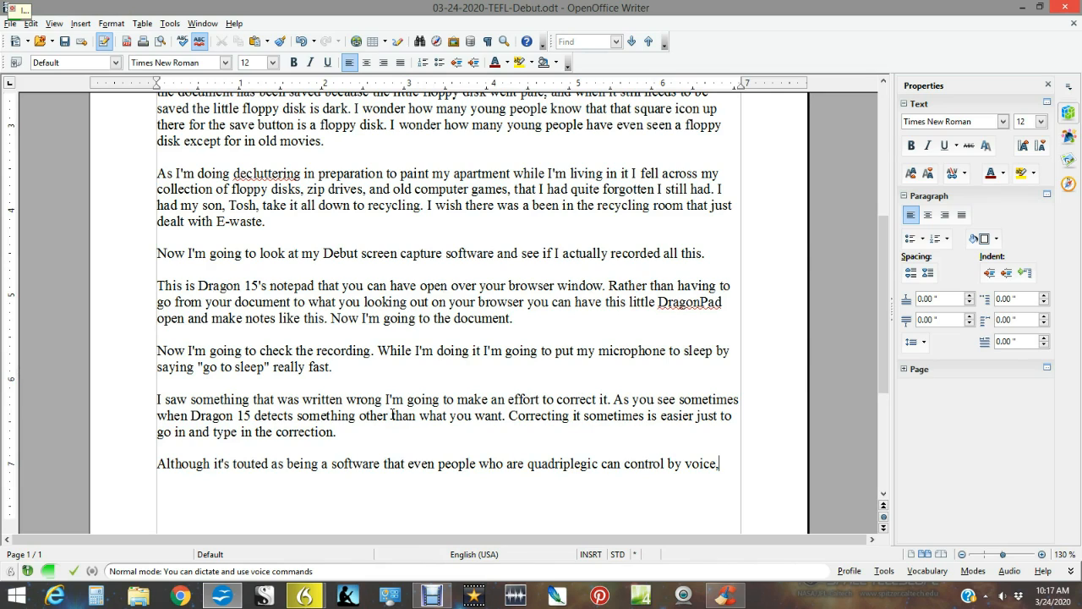
pyautogui.write(' I find that I have not gotten to the point that I can')
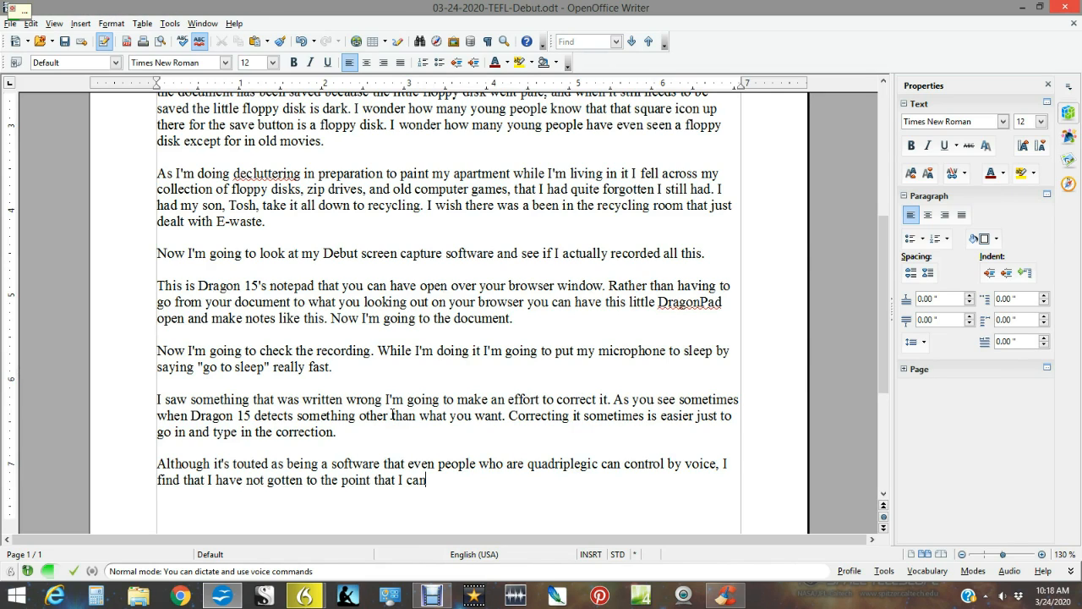
pyautogui.write(' do all things')
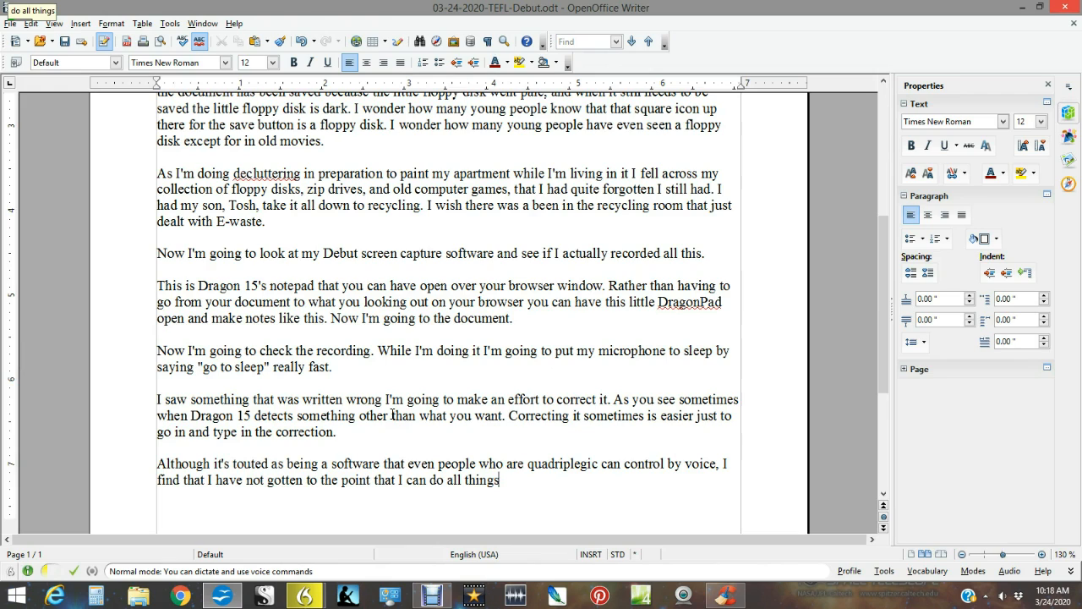
pyautogui.write(' by voice')
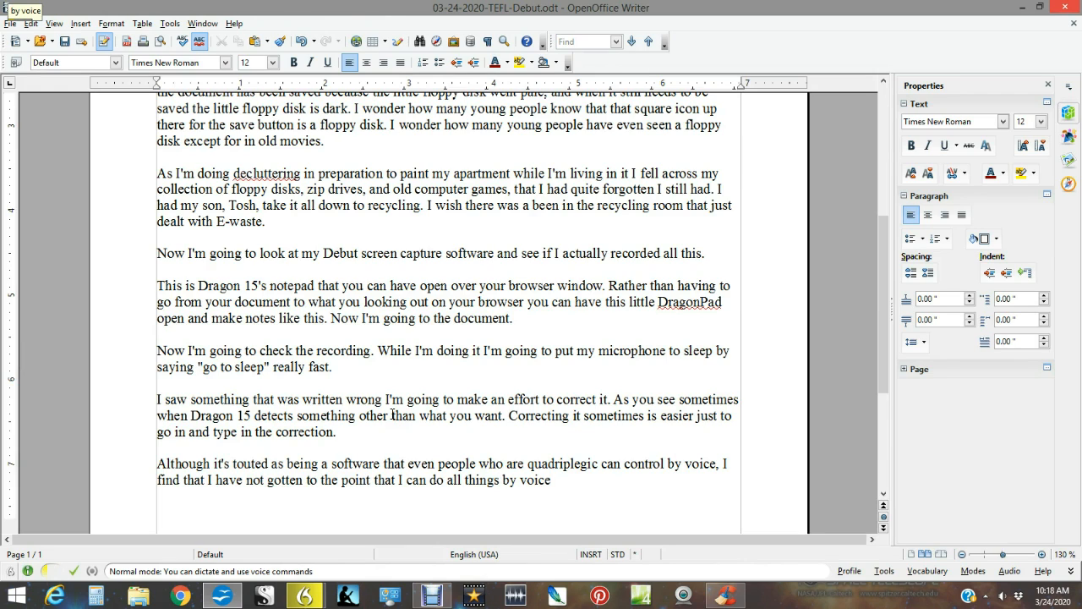
pyautogui.write('. As you saw I can select all')
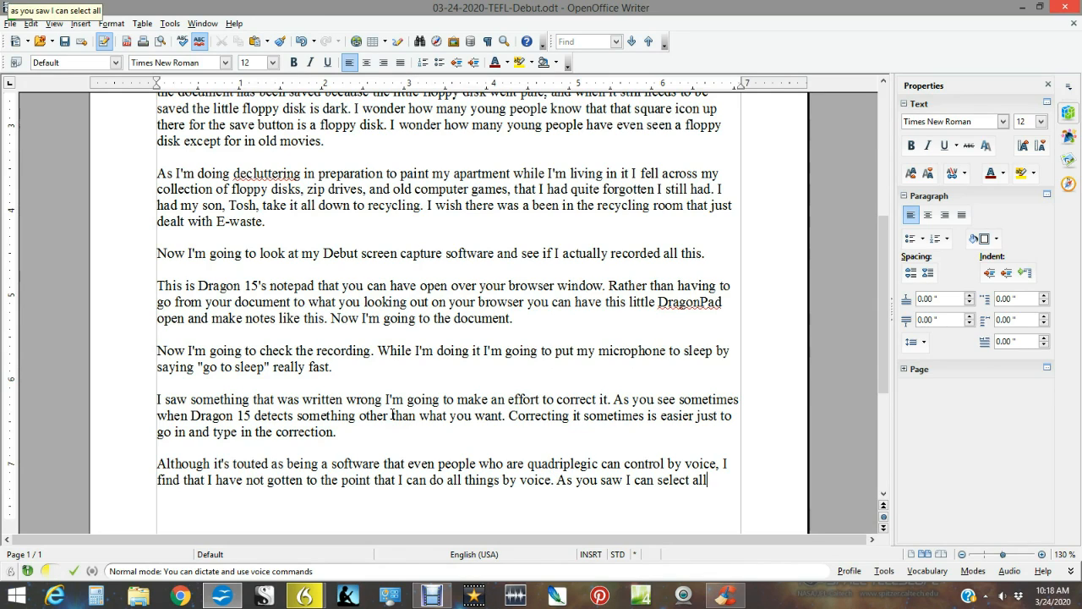
pyautogui.write(', copy')
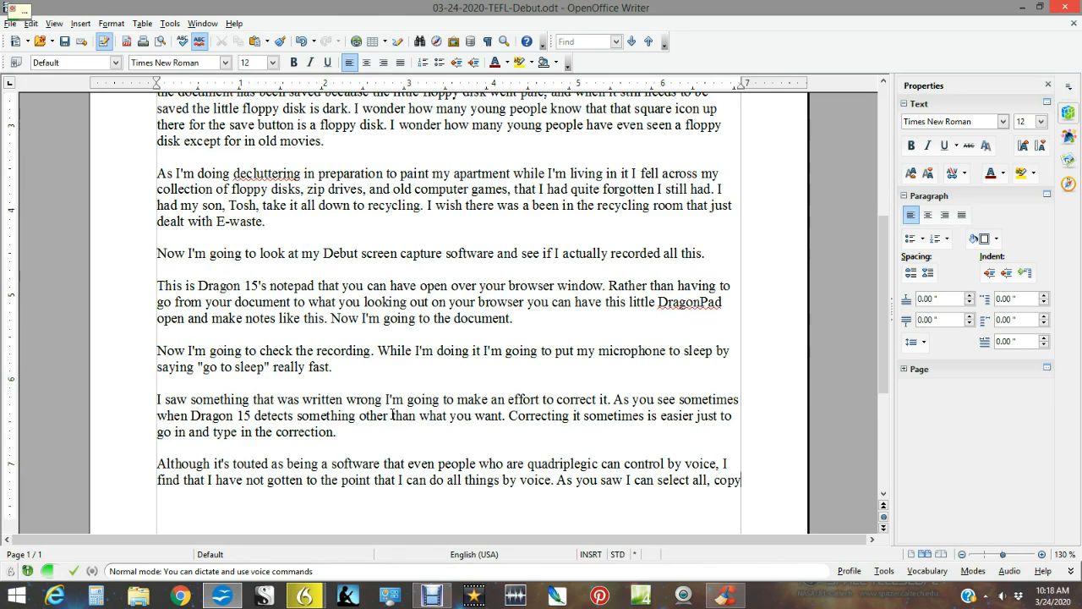
pyautogui.write(', pays')
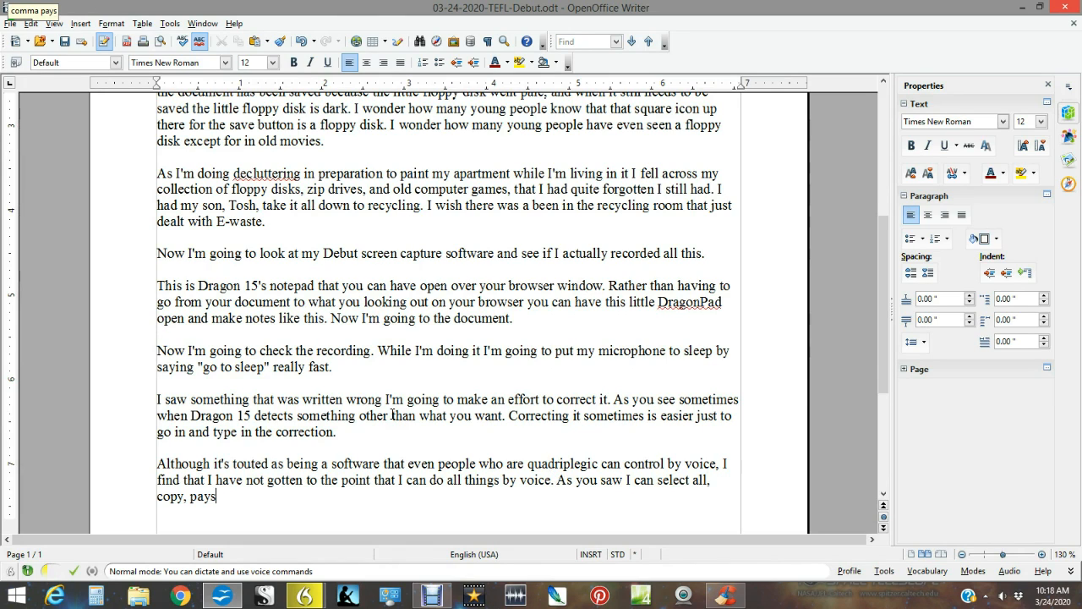
# Add the sentence "As you saw I can select all, copy, paste, and save.", correcting the misheard "pays" to "paste".
pyautogui.hotkey('ctrl', 'shift', 'Left')
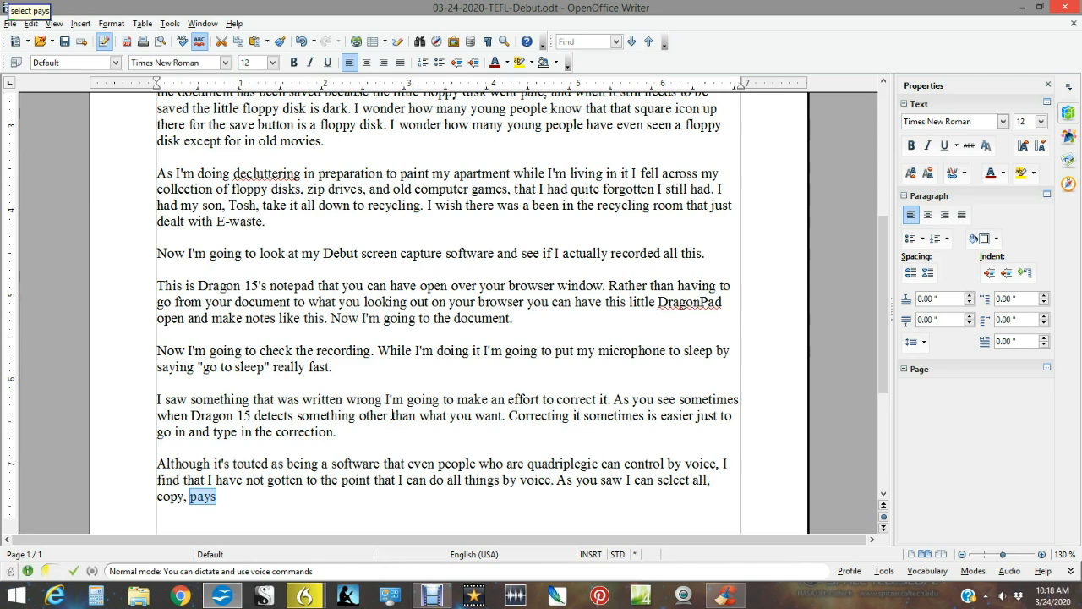
pyautogui.write('paste')
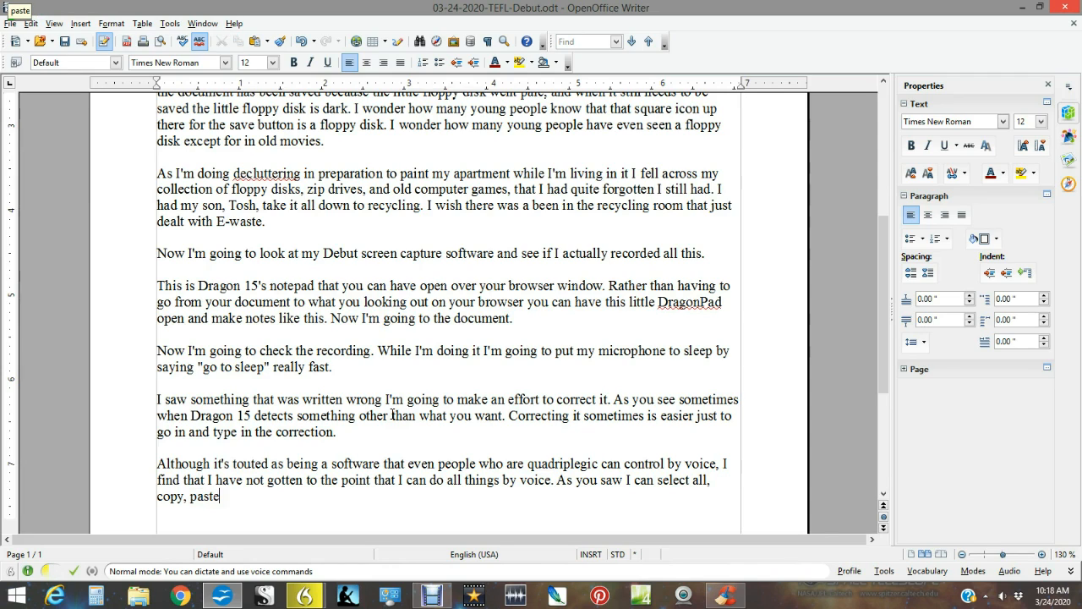
pyautogui.write(', and save.')
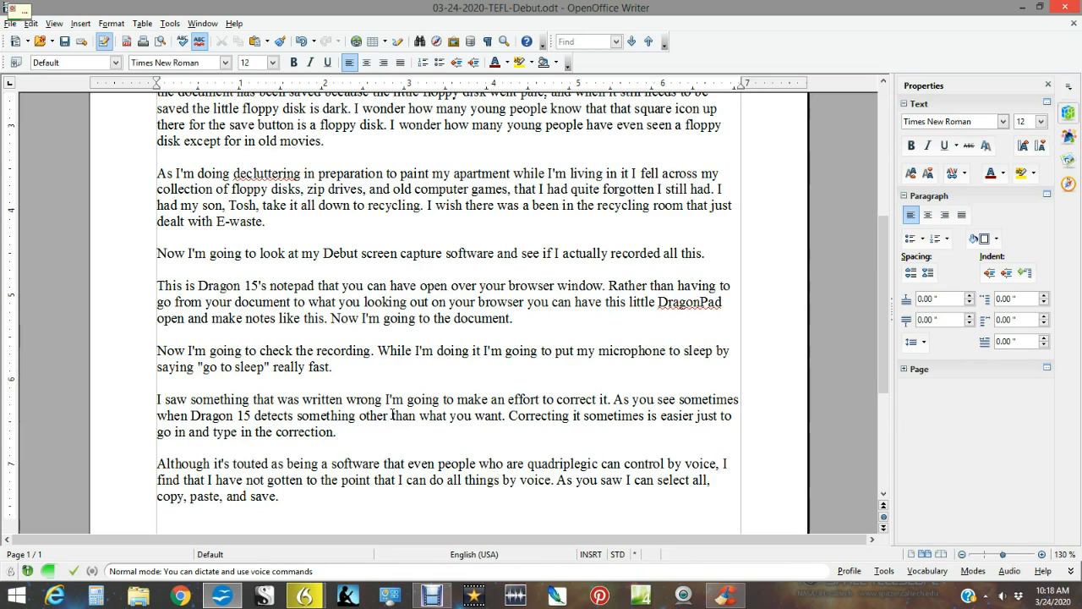
pyautogui.write(" I haven't learned how to")
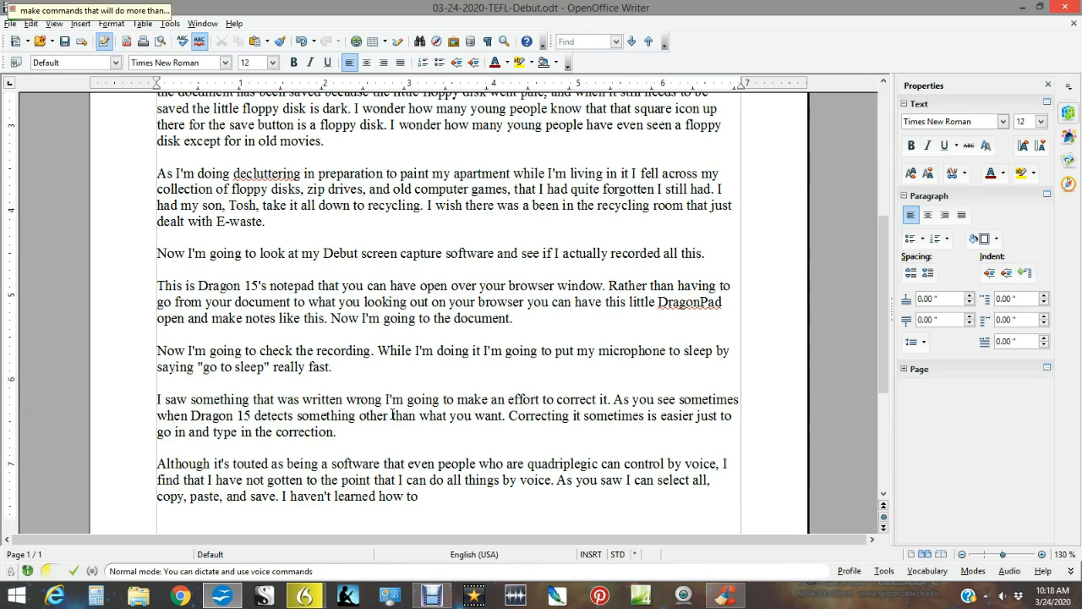
# Append "I haven't learned how to make commands that will do more than that at this time now if I say" and an opening quotation mark.
pyautogui.write('make commands that will do more than that at this time')
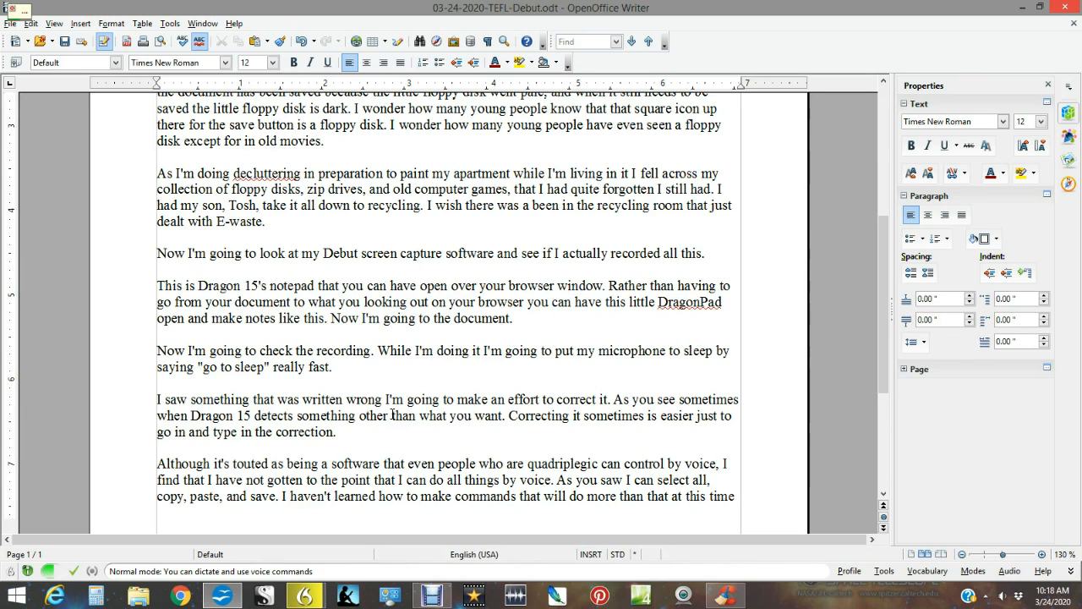
pyautogui.write(' now if I say')
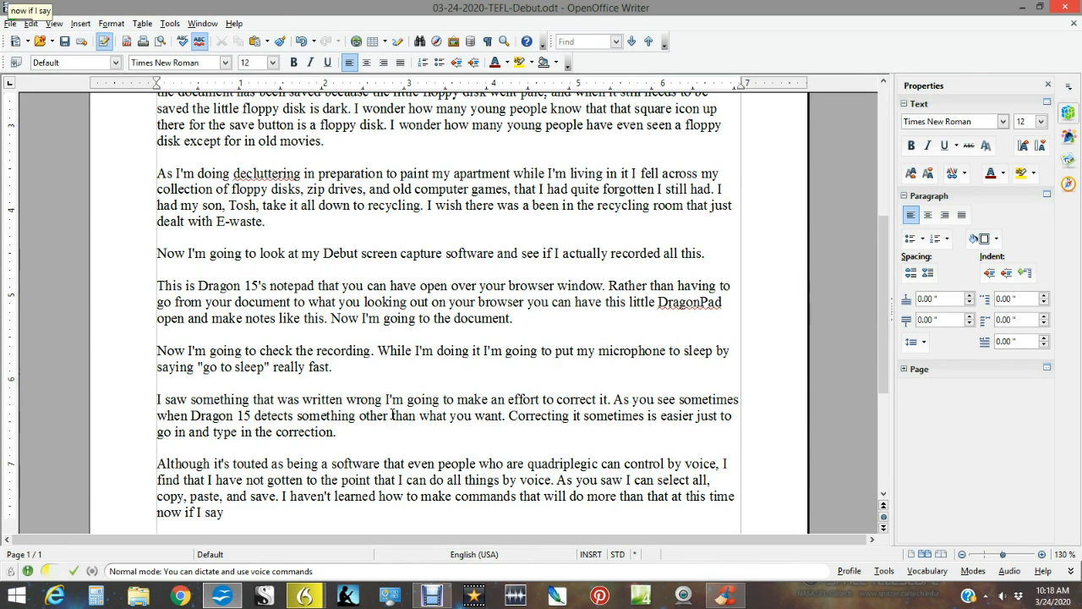
pyautogui.write(' "')
pyautogui.click(1067, 9)
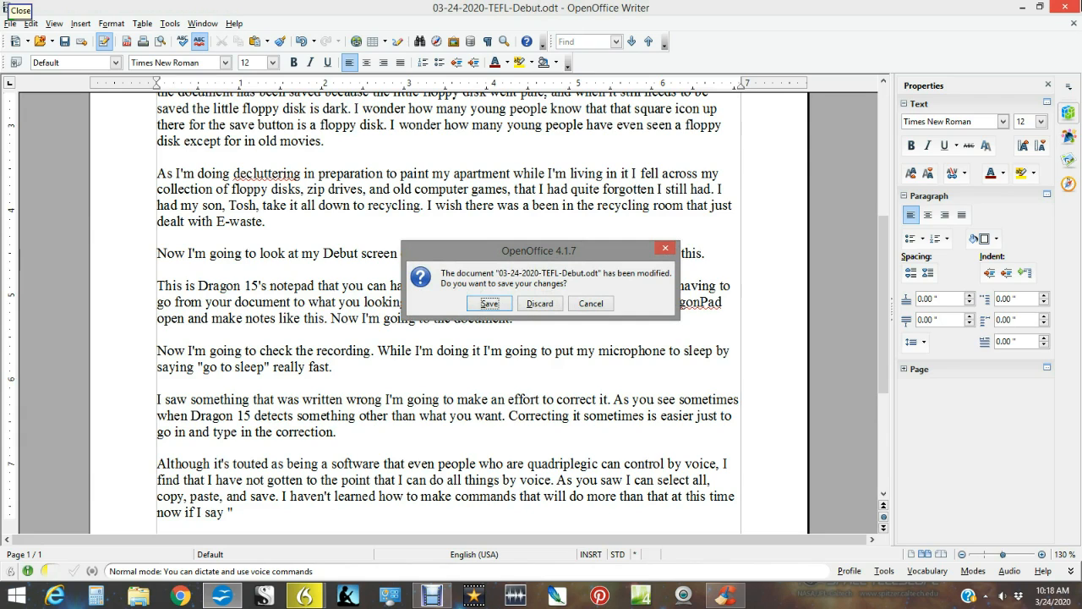
pyautogui.click(585, 304)
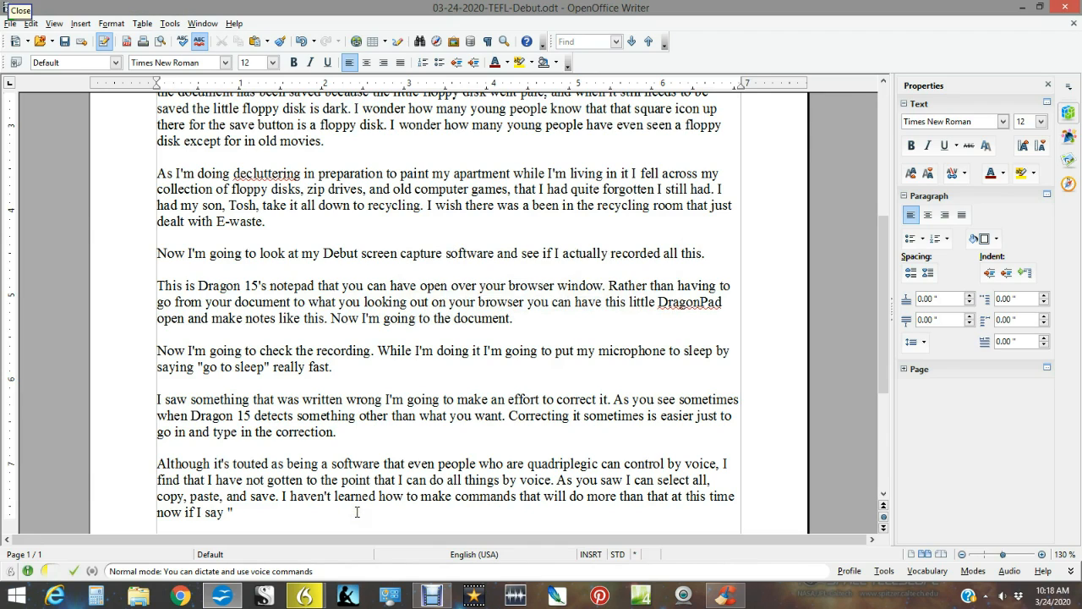
pyautogui.click(1065, 7)
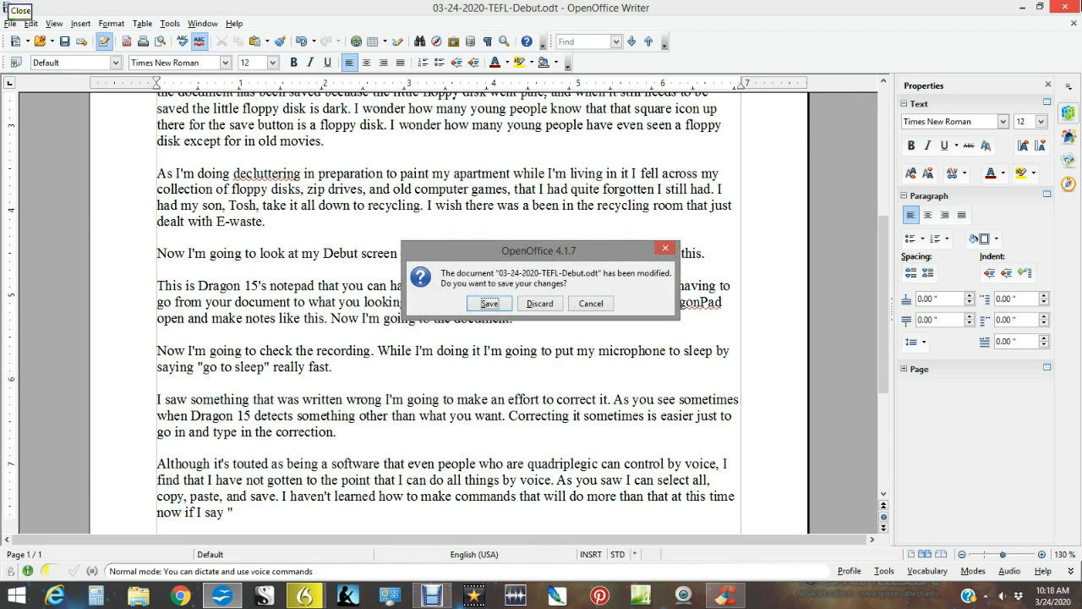
pyautogui.click(589, 303)
# Finish the quoted word "close" after the opening quotation mark and continue with "see what happened".
pyautogui.write('cl')
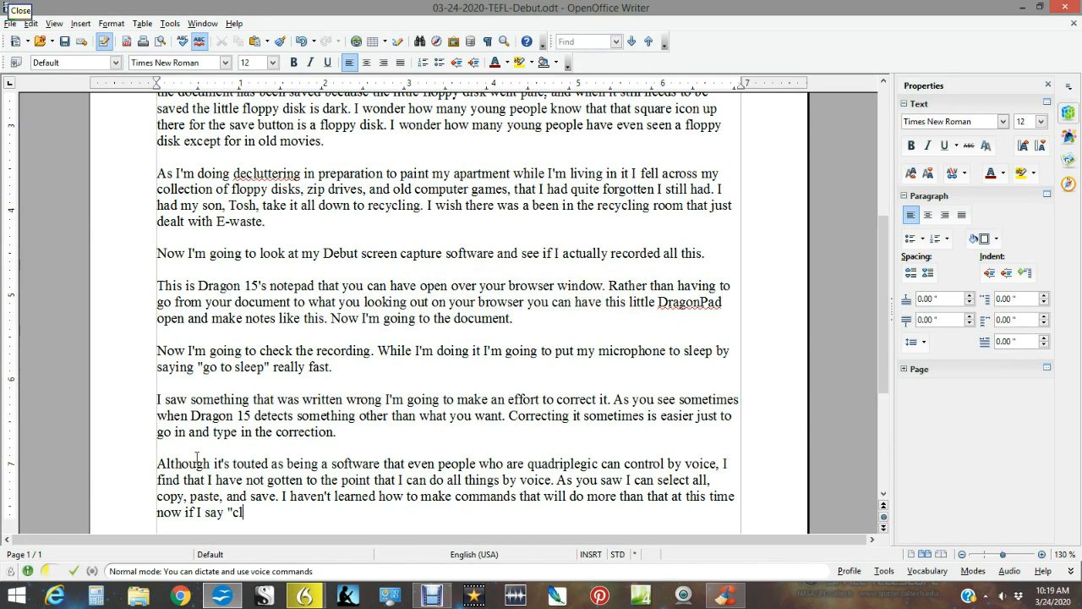
pyautogui.write('ose" see what happened')
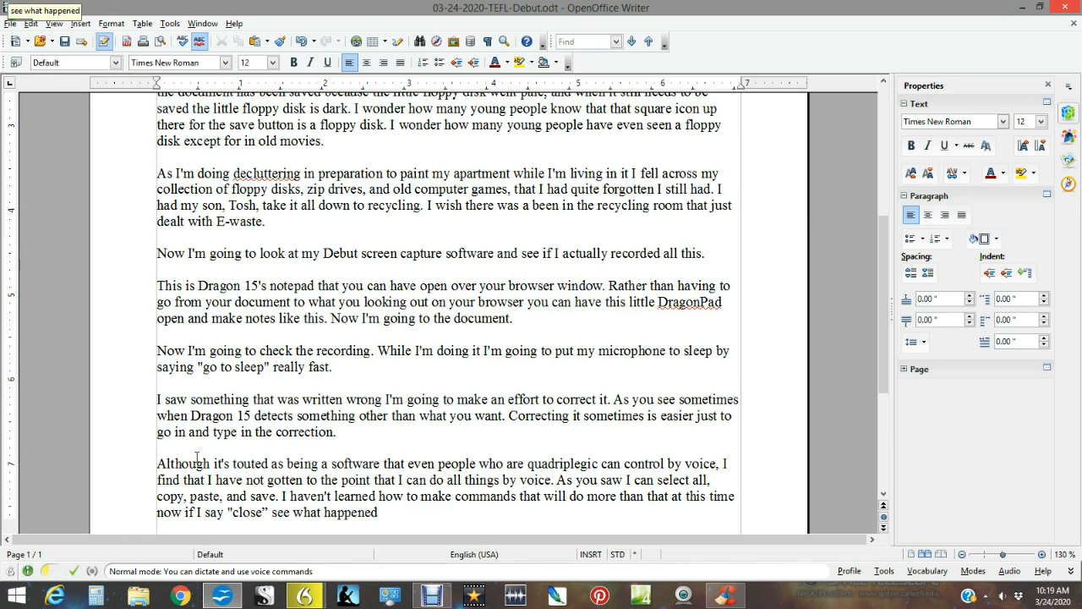
pyautogui.write('?')
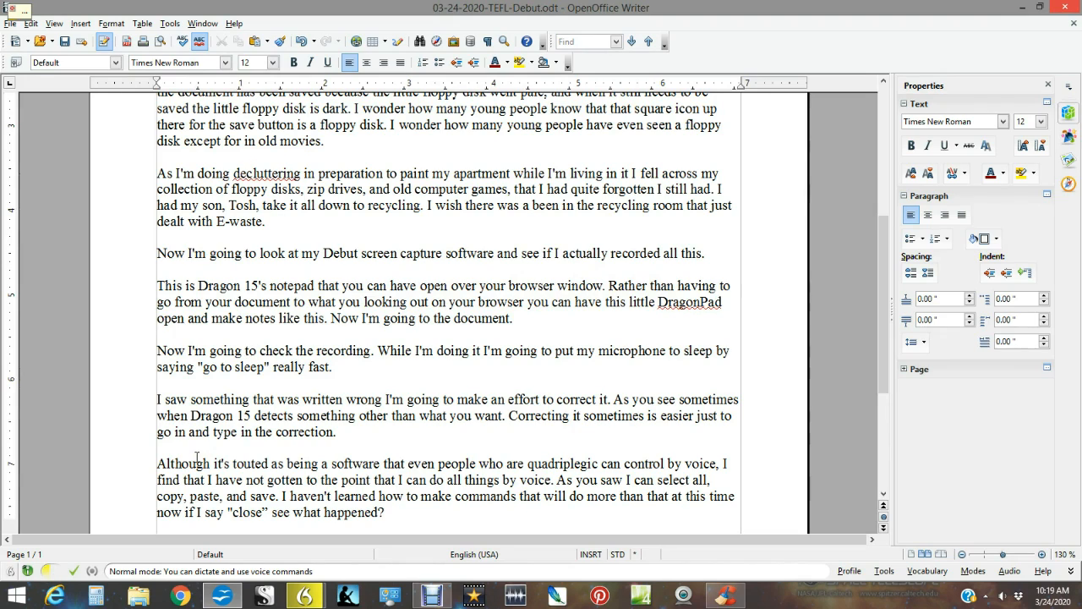
pyautogui.write(" Now that's up")
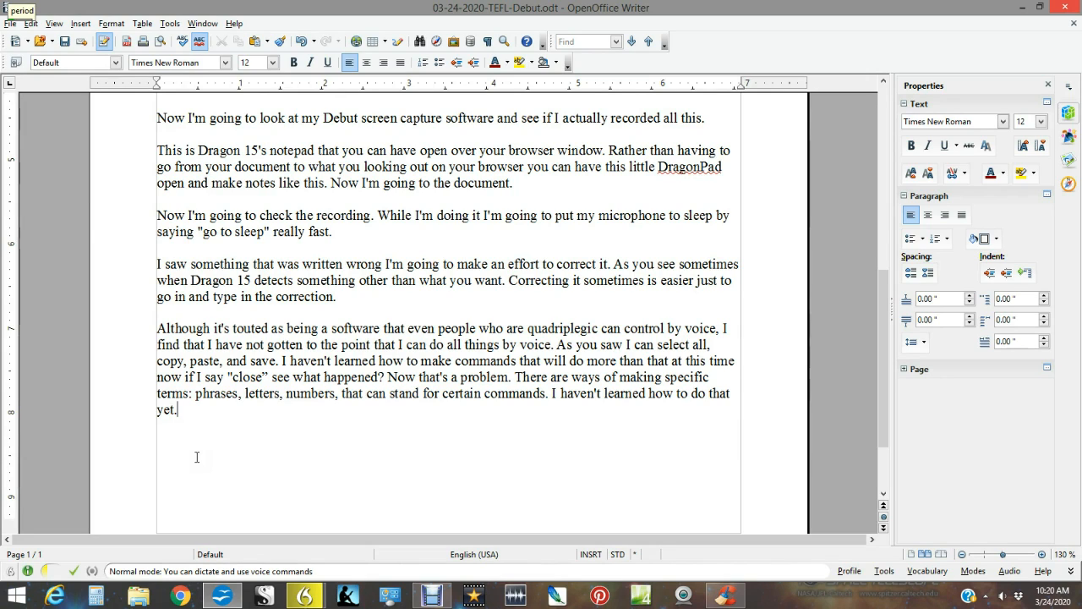
# Start a new paragraph after "I haven't learned how to do that yet." and save the document.
pyautogui.press('Return')
pyautogui.press('Return')
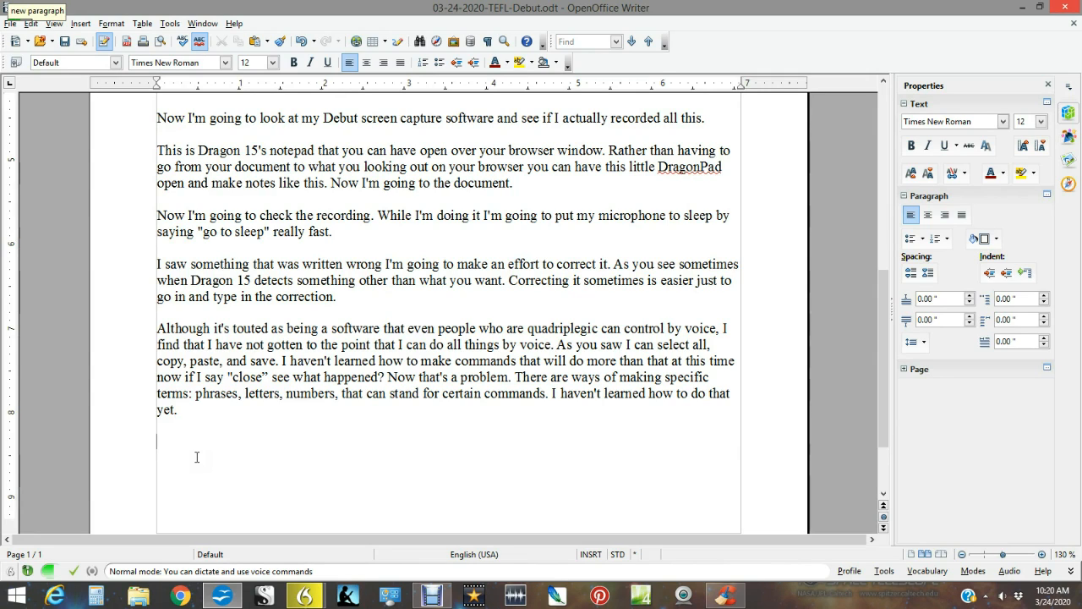
pyautogui.hotkey('ctrl', 's')
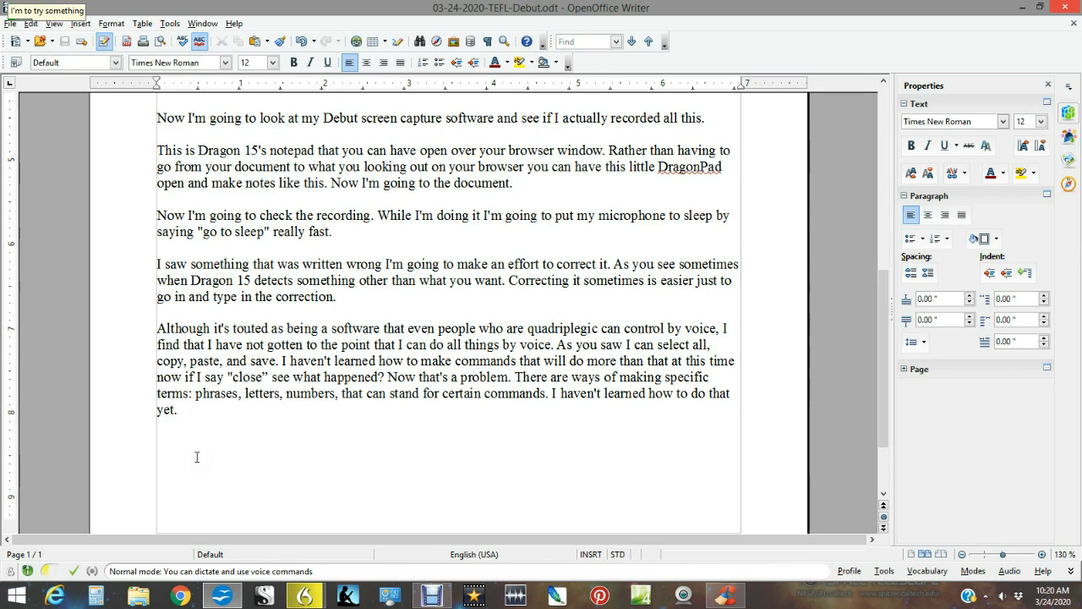
# Write "I'm to try something else right now to see if it works. I'm going to open up my WebCam and see if".
pyautogui.write("I'm to try something else right now to see")
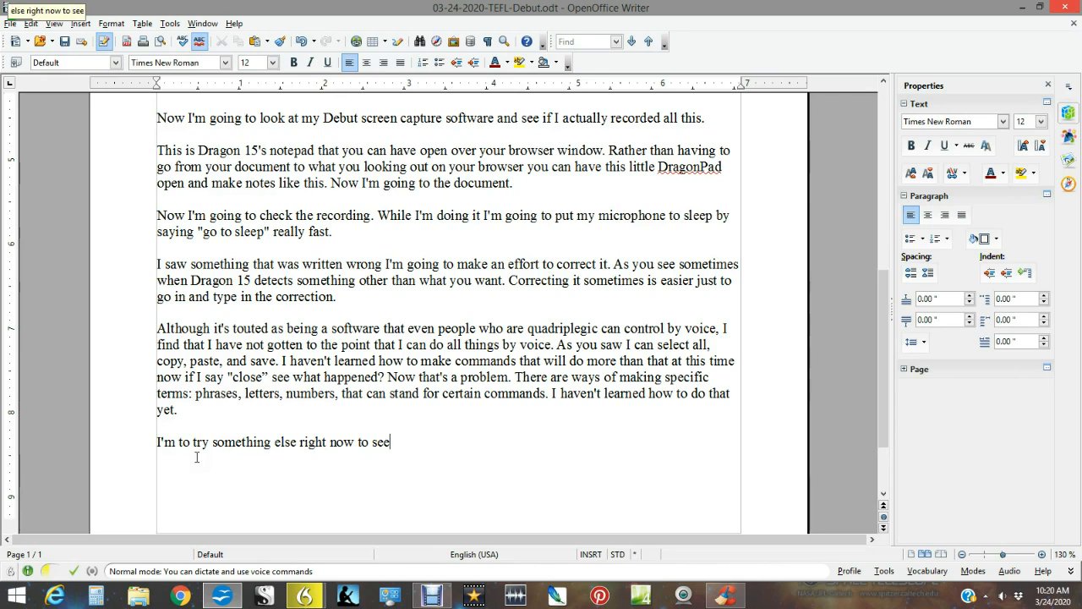
pyautogui.write(' if it works')
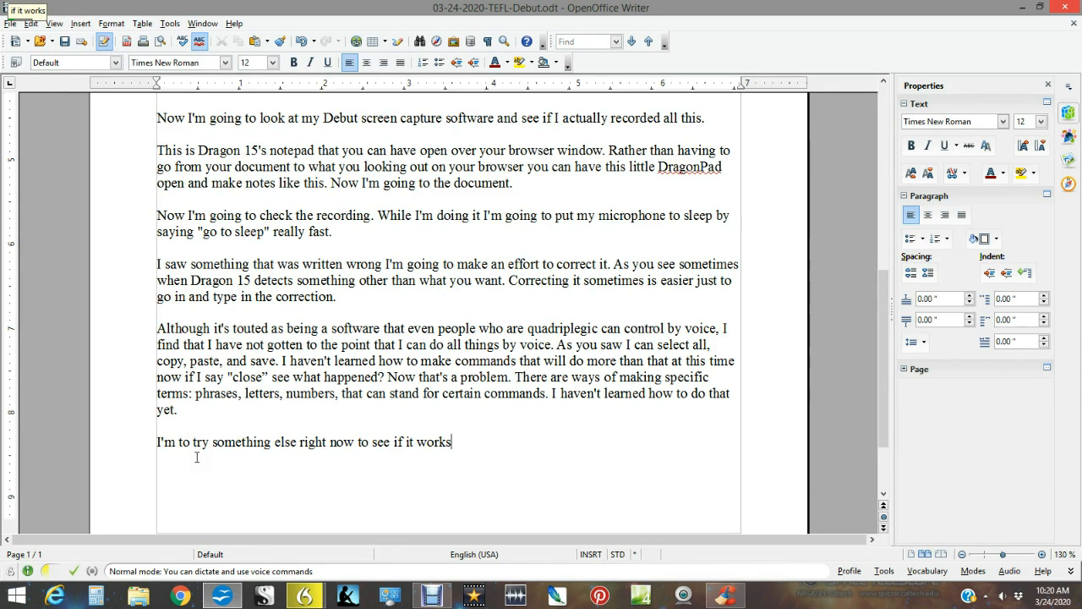
pyautogui.write(". I'm going to open up")
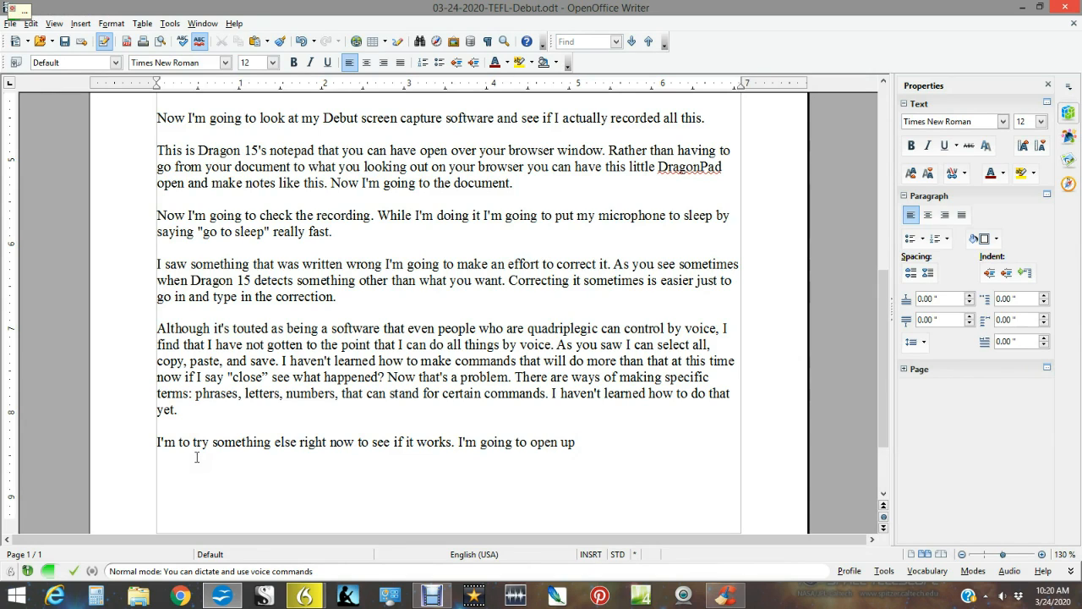
pyautogui.write(' my WebCam and see if')
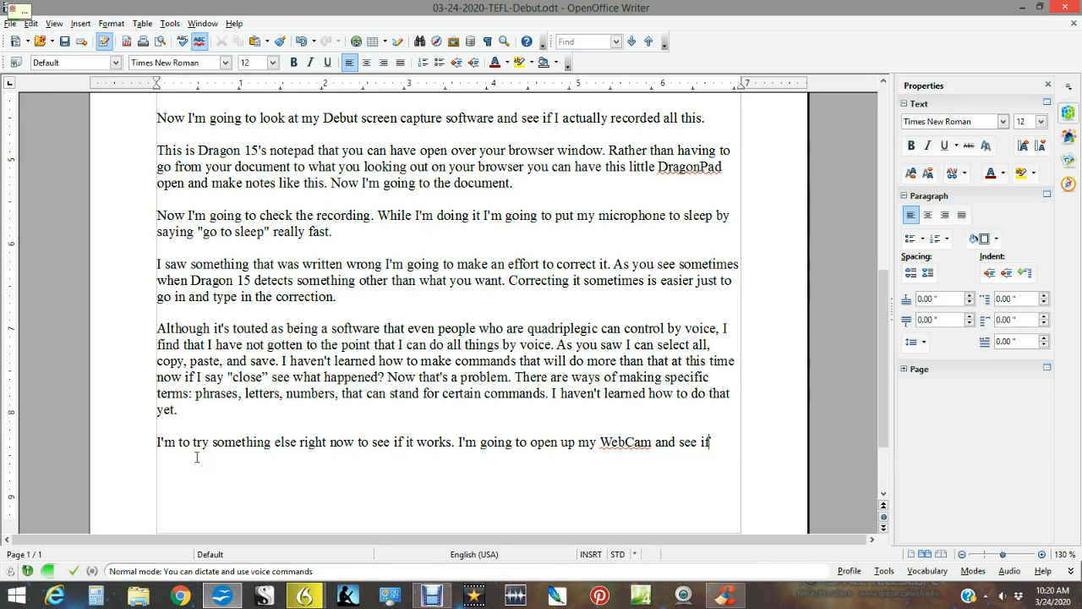
pyautogui.write(' NCH Debut (')
# Complete the sentence with "NCH Debut (a screen capture software) will also work while I have my WebCam open.".
pyautogui.write('a screen capture software)')
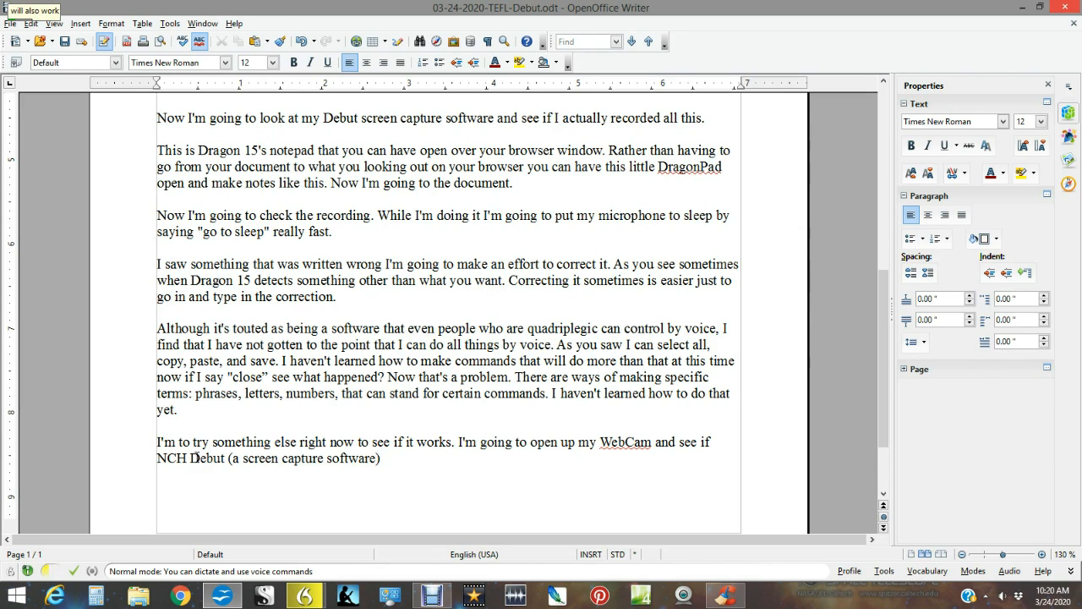
pyautogui.write(' will also work')
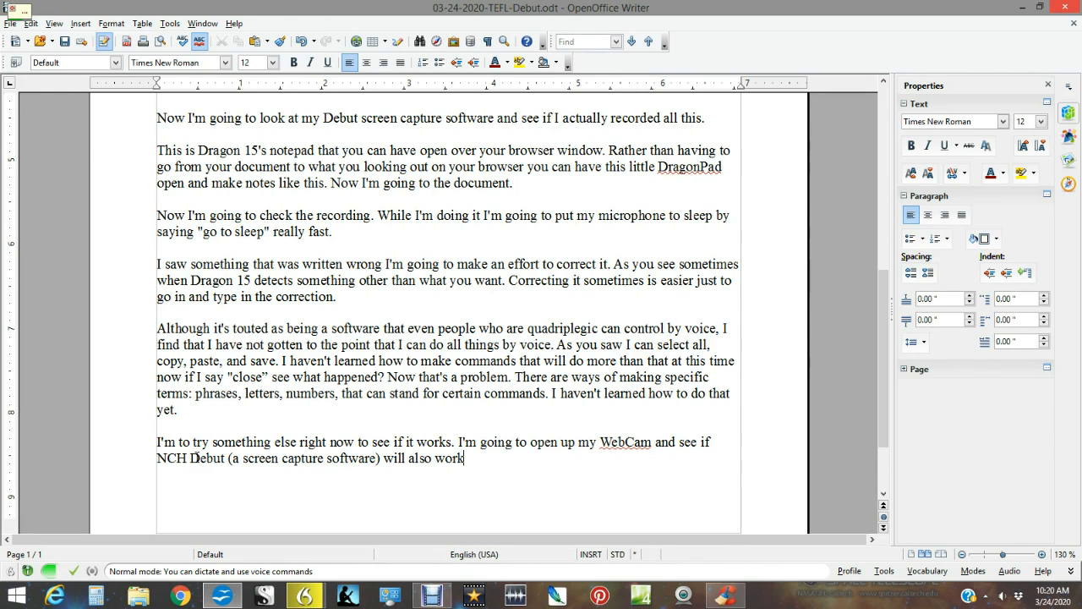
pyautogui.write(' while I have my WebCam open')
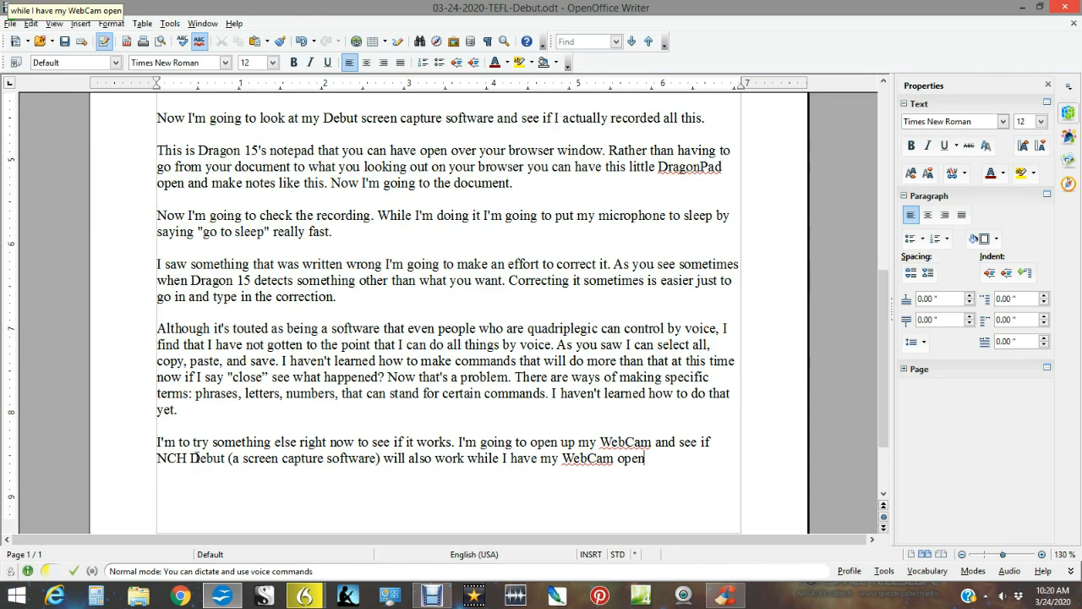
pyautogui.write('.')
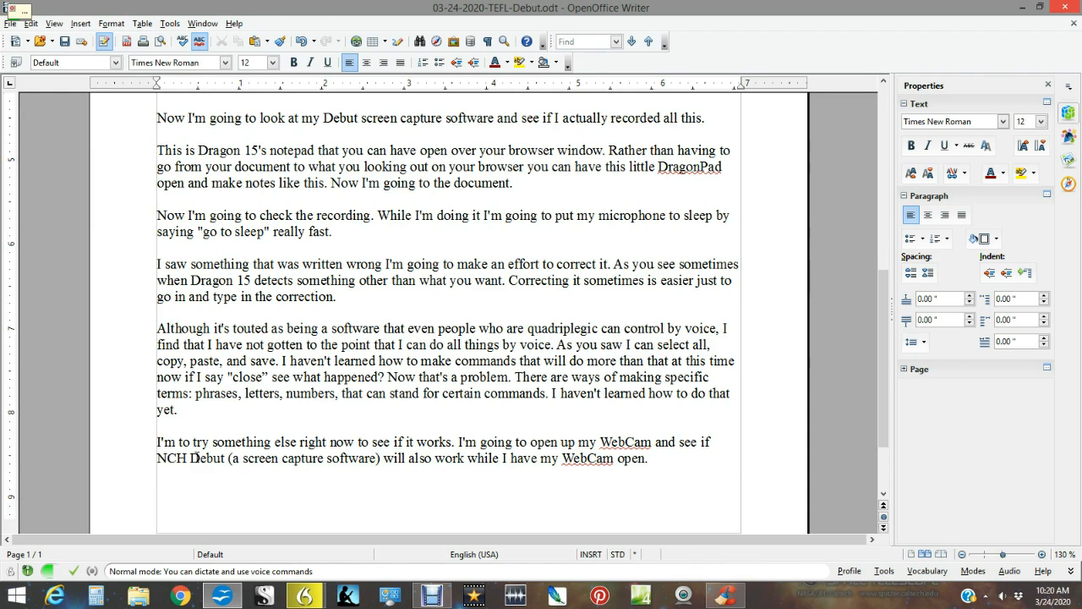
pyautogui.write(" Let's try this new experiment")
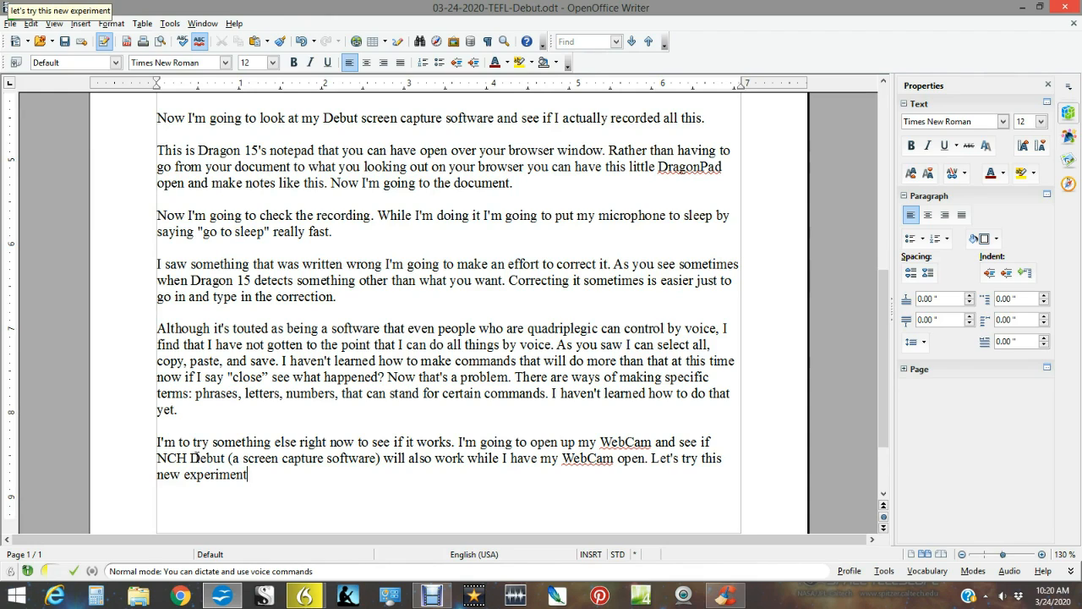
pyautogui.write('.')
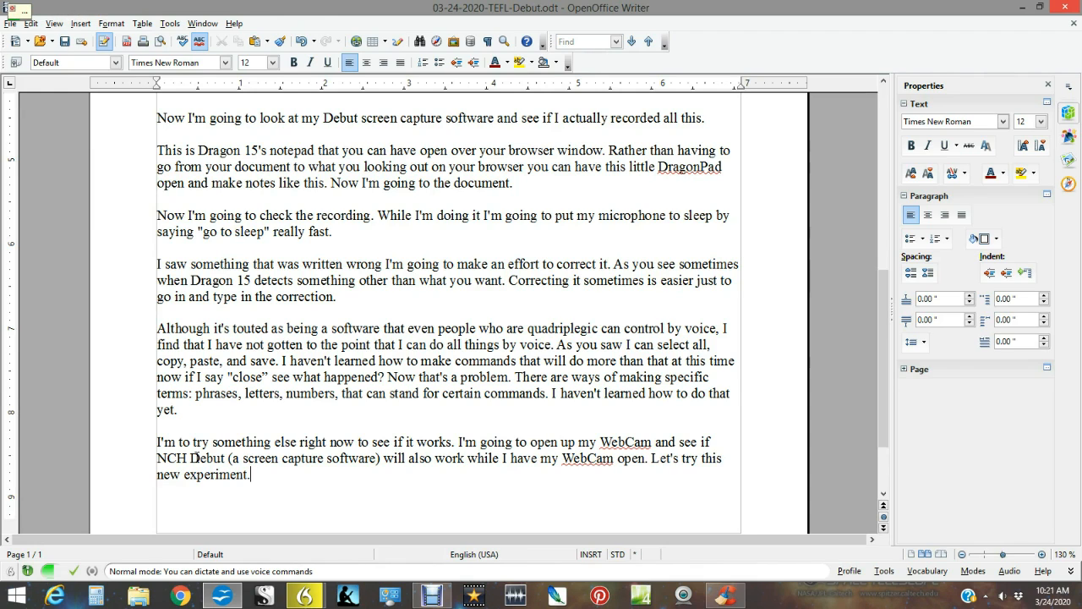
# Add the sentence "Let's try this new experiment." and start a new paragraph.
pyautogui.press('Return')
pyautogui.press('Return')
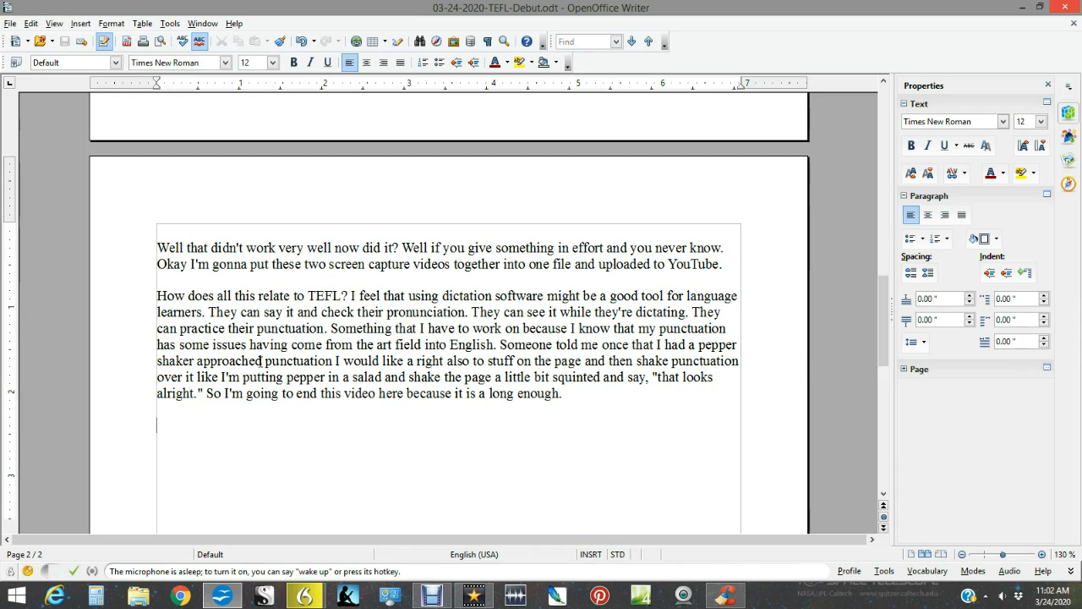
# Switch to the NCH Debut screen recorder.
pyautogui.click(433, 596)
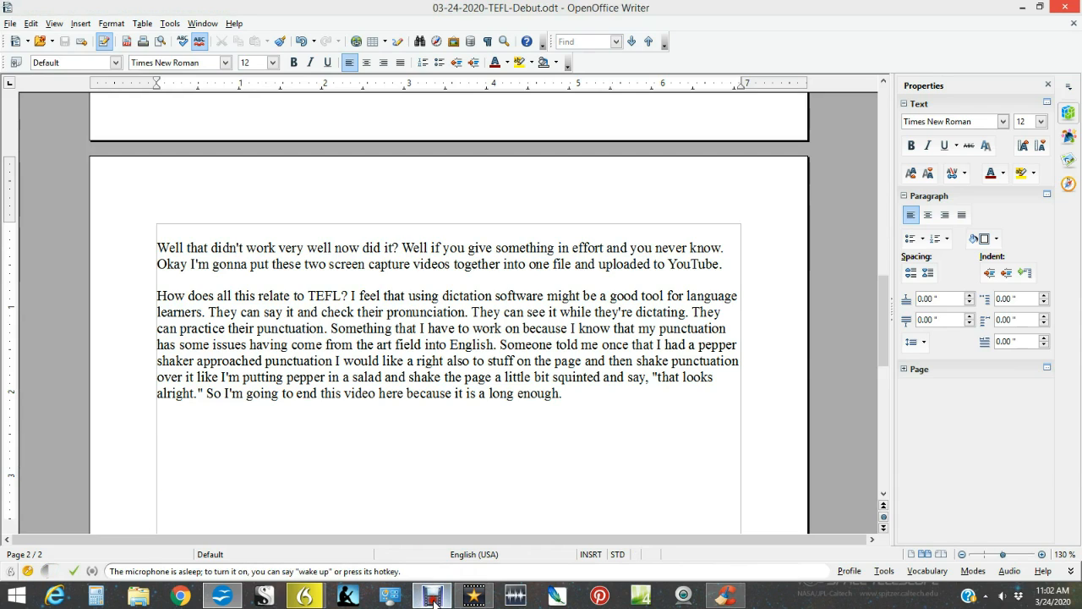